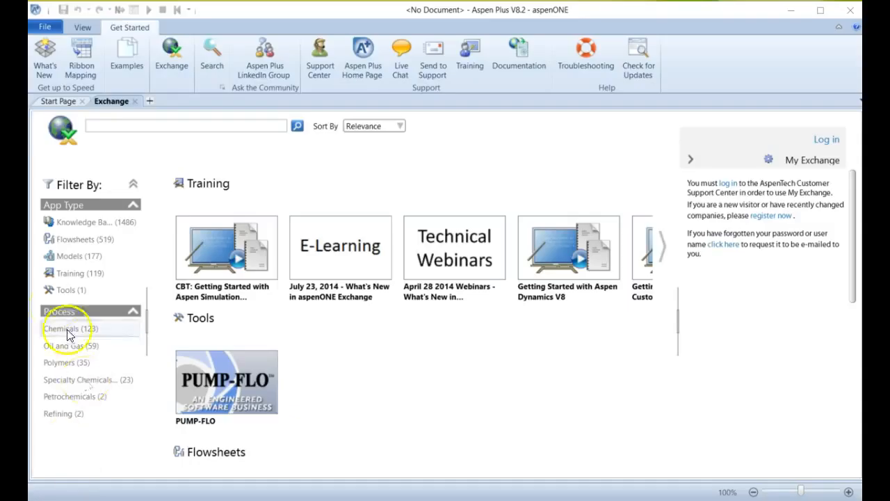
Create a new simulation from the Electrolytes with Metric Units template.
left_click(40, 30)
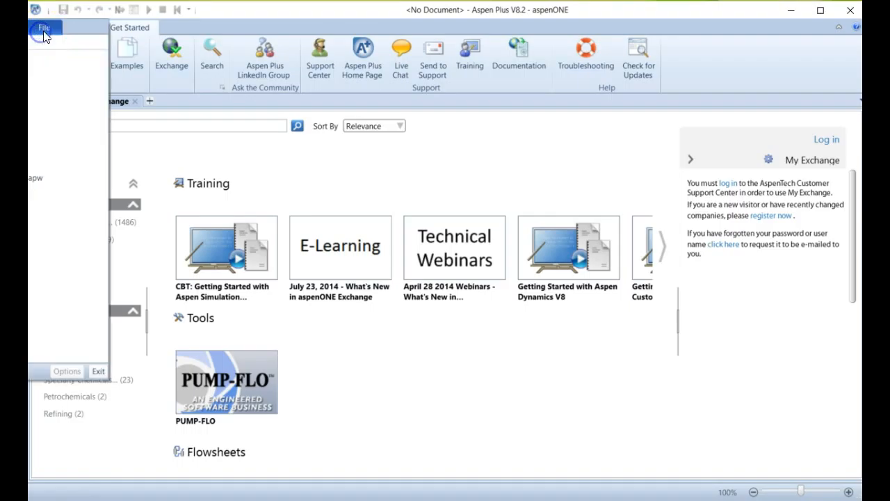
left_click(424, 29)
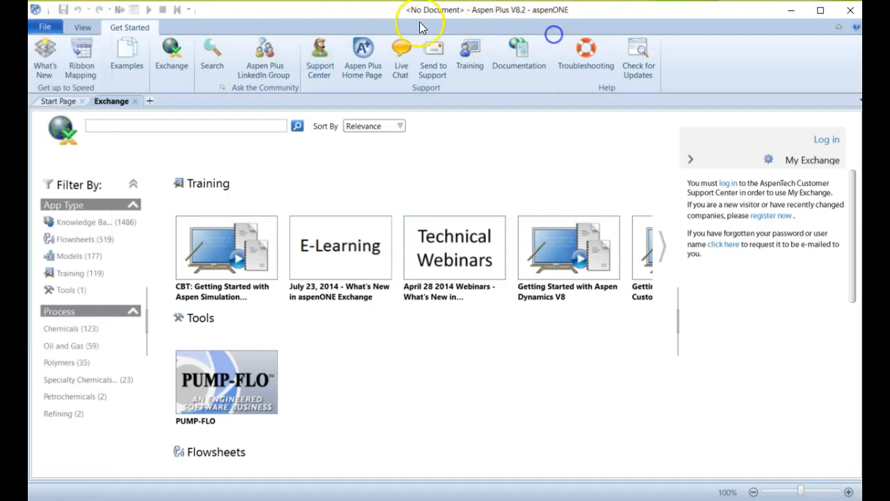
left_click_drag(420, 22, 753, 20)
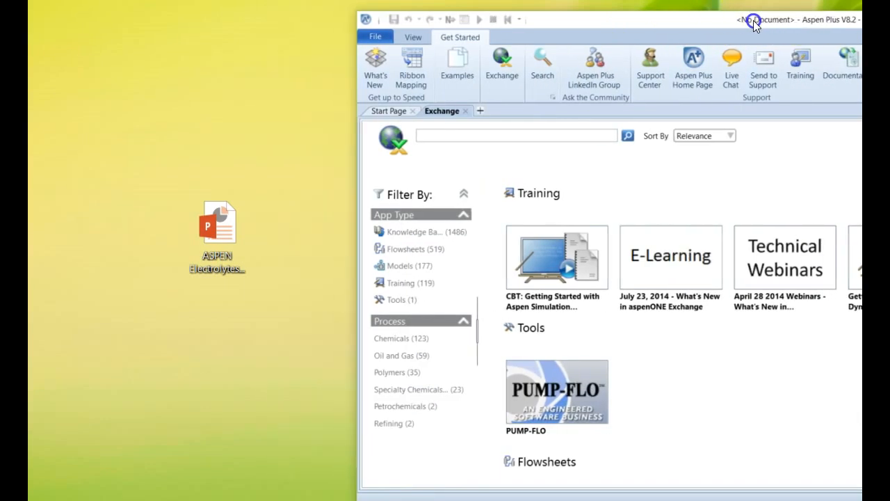
left_click(373, 36)
left_click(136, 62)
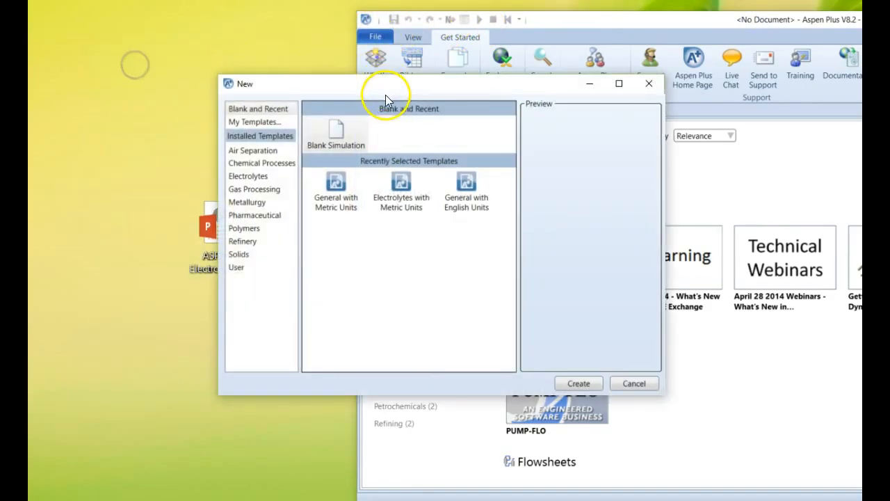
left_click(245, 176)
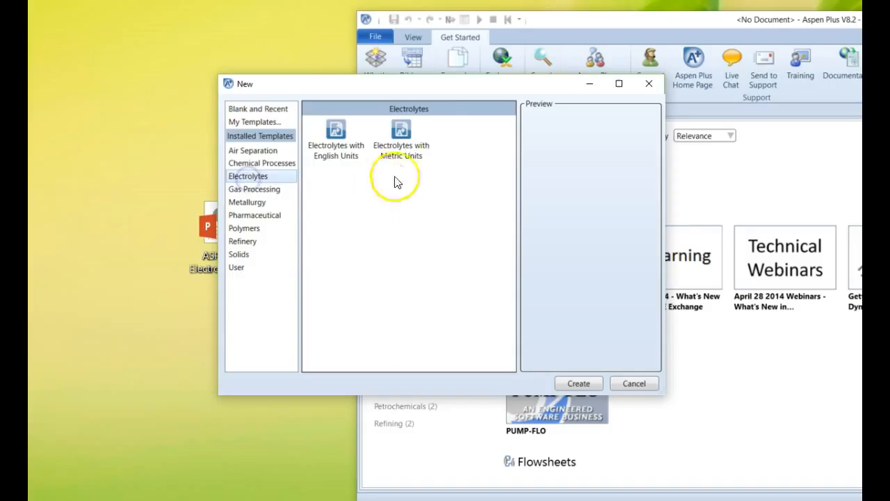
left_click(406, 138)
left_click(590, 382)
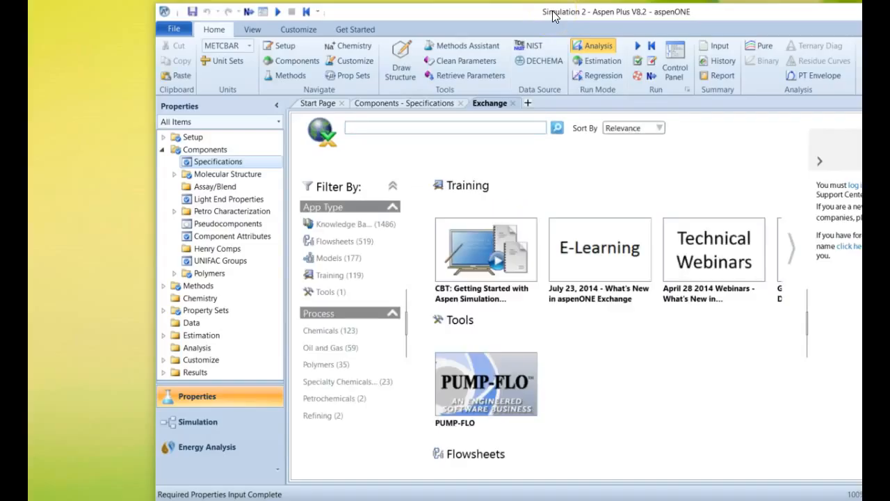
left_click_drag(673, 15, 553, 15)
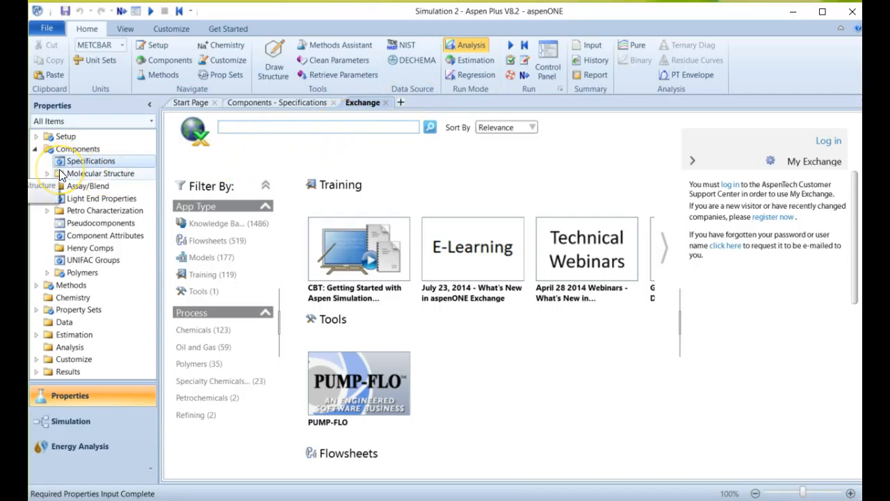
Check the global property method, and add HCL and NAOH to the component list below water.
left_click(64, 139)
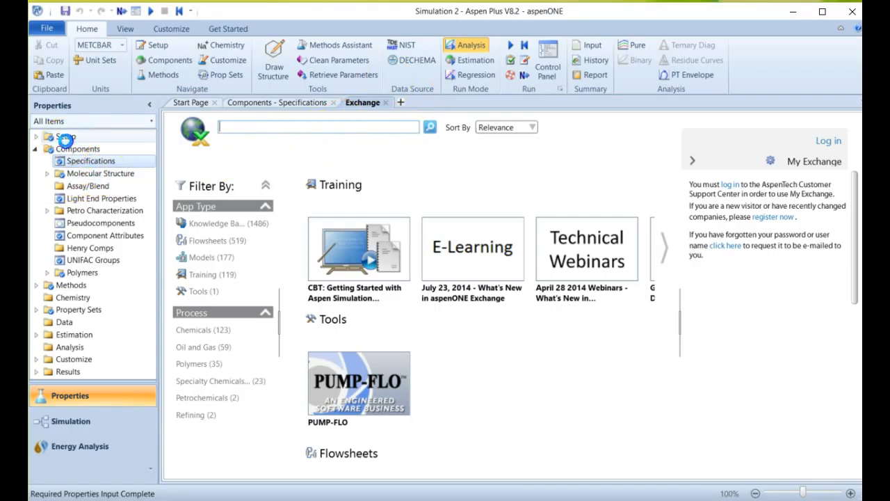
left_click(72, 151)
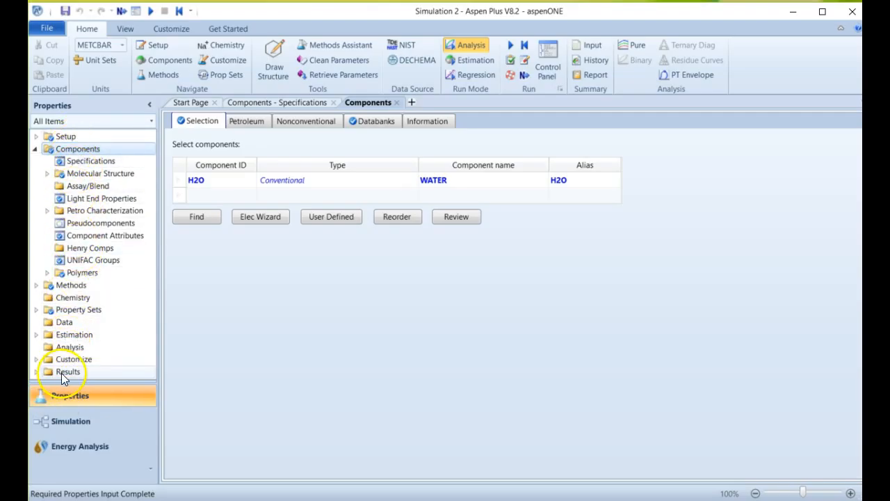
left_click(70, 286)
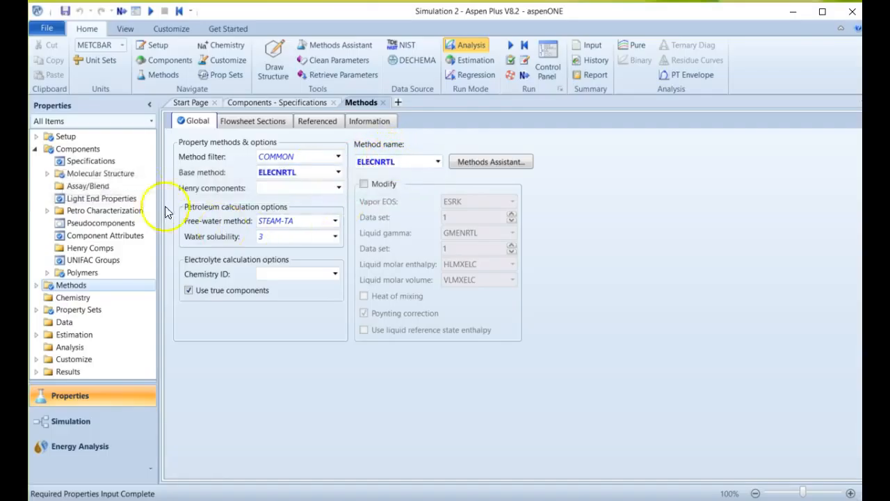
left_click(103, 150)
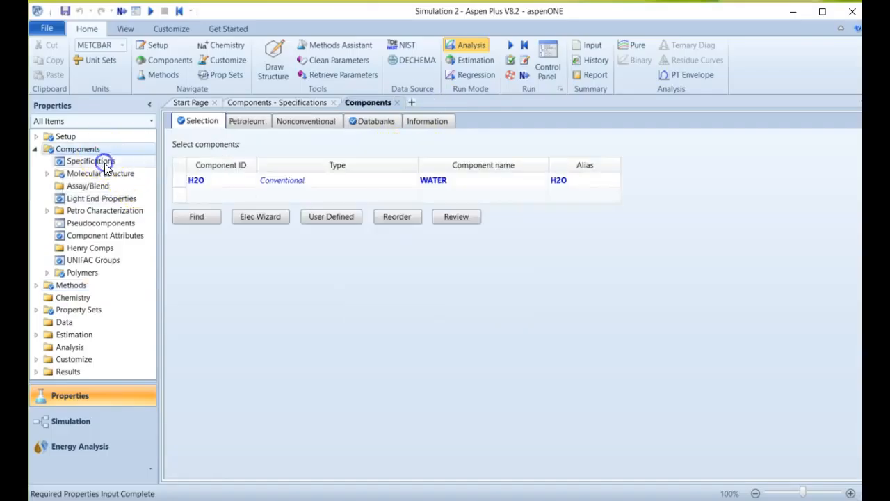
left_click(202, 195)
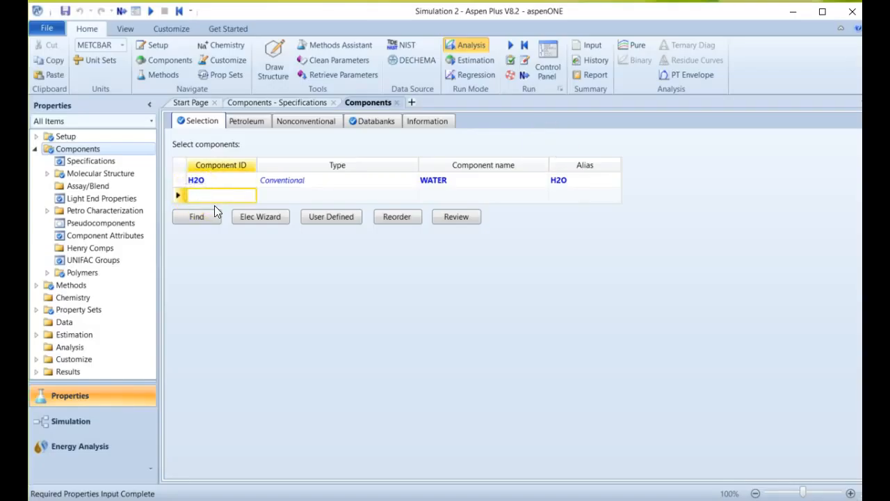
type("HCL")
key("Return")
type("NAOH")
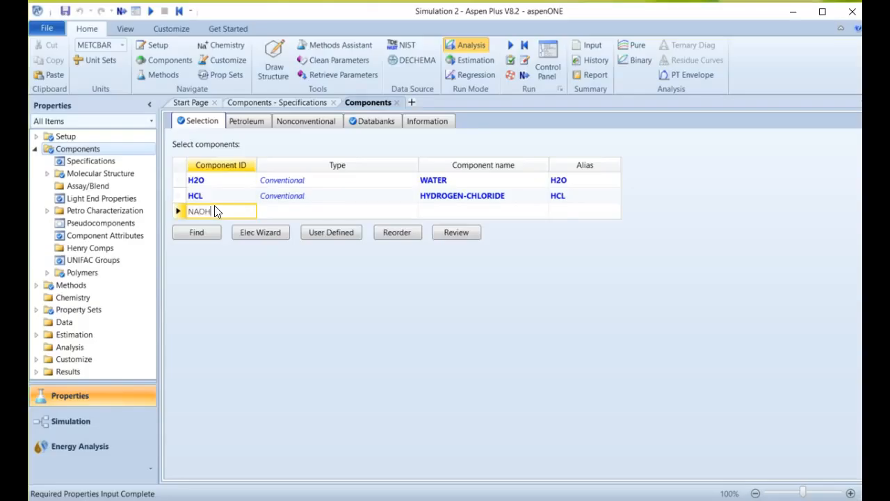
key("Return")
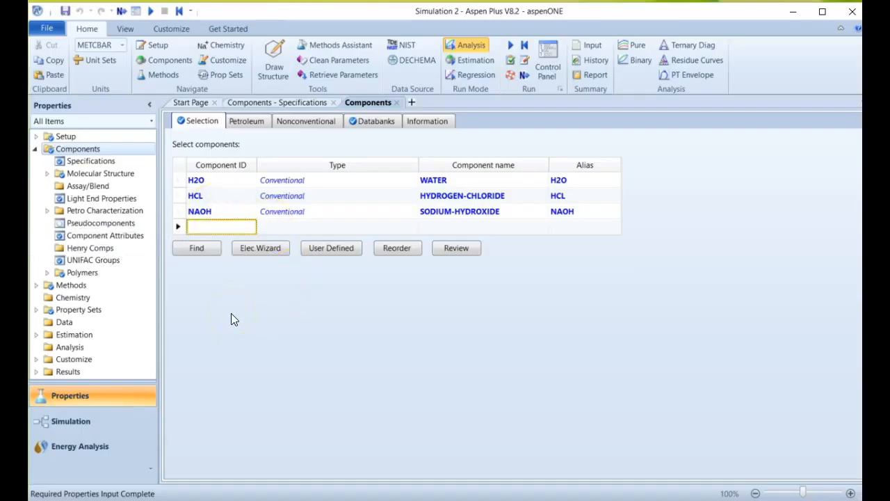
Start the Electrolyte Wizard and generate species and reactions with NAOH and HCL added as base components, keeping the unsymmetric reference state and hydronium ion.
left_click(265, 250)
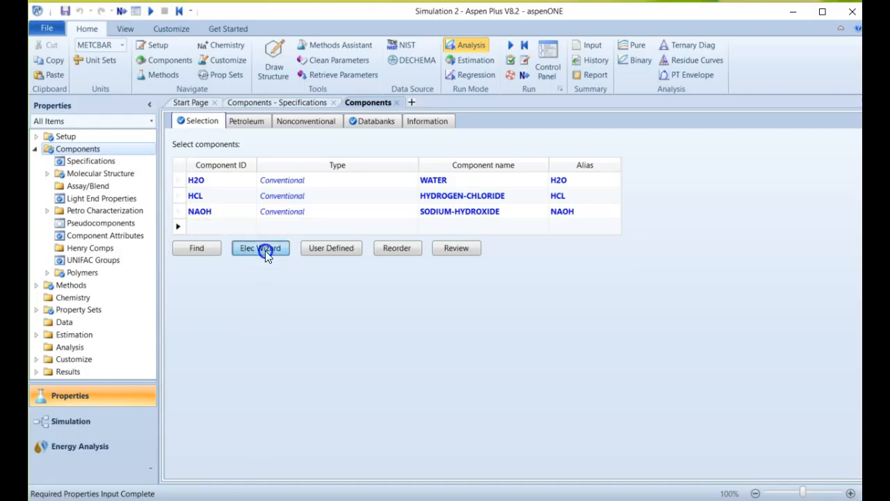
left_click_drag(490, 137, 430, 92)
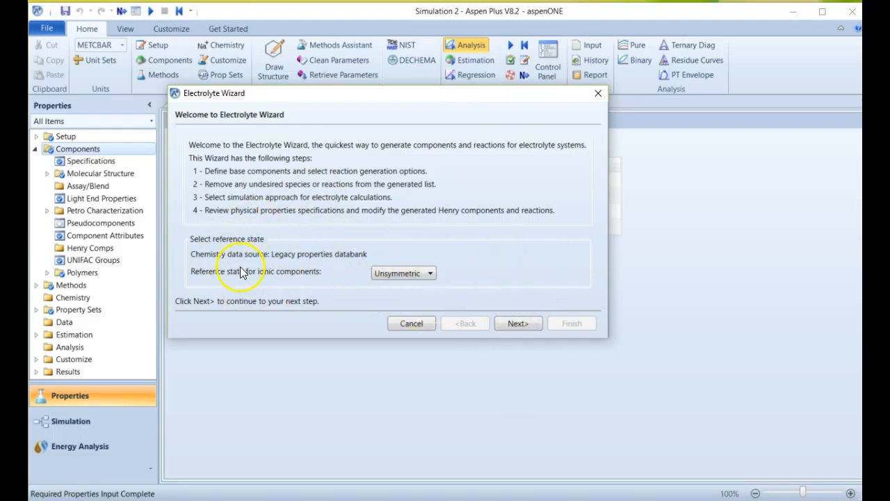
left_click(515, 323)
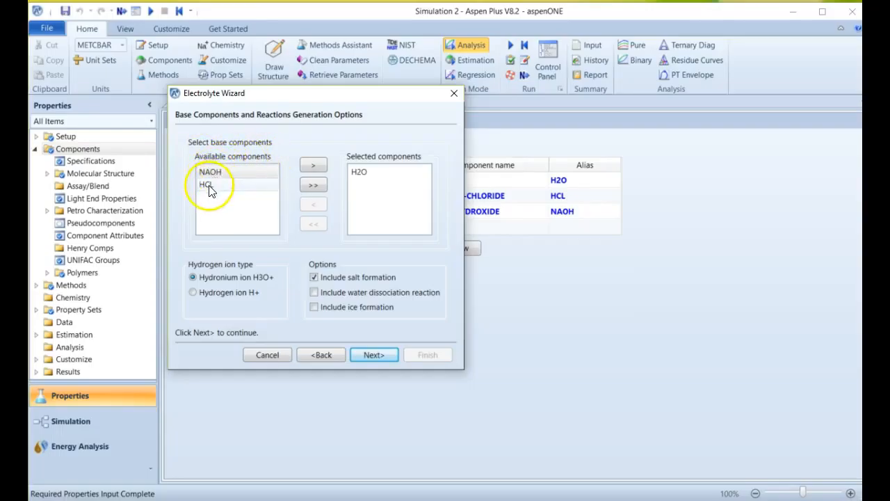
left_click(312, 185)
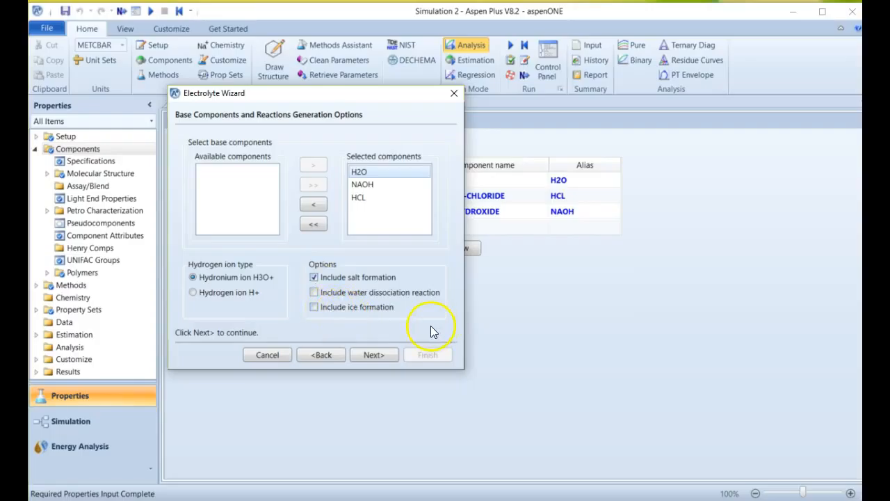
left_click(372, 354)
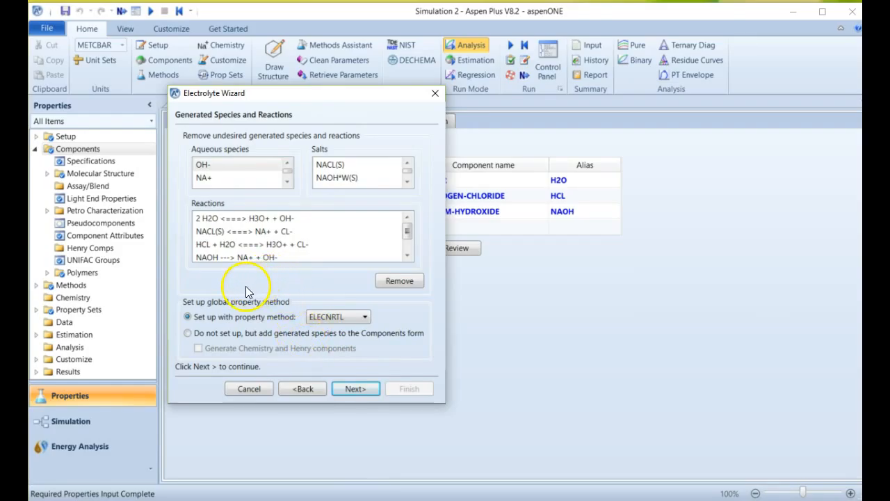
left_click(302, 388)
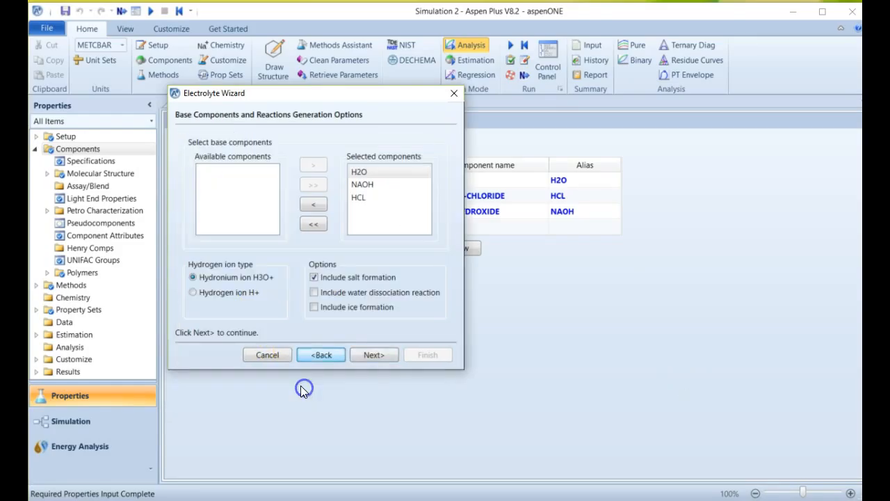
left_click(383, 354)
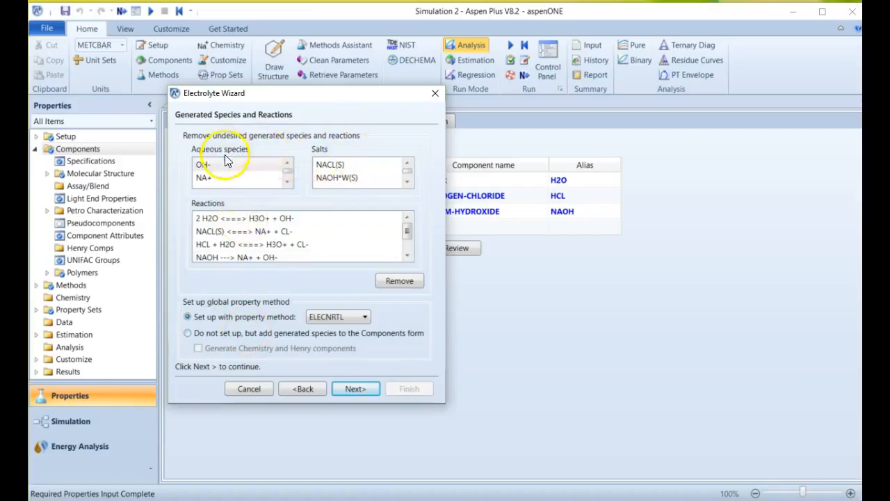
Examine the aqueous species and salts generated by the Electrolyte Wizard.
left_click(289, 183)
left_click(289, 185)
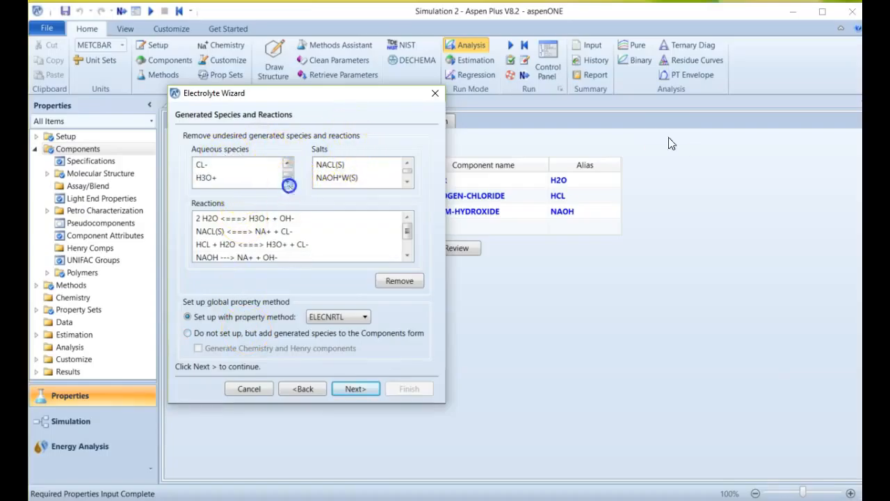
left_click(287, 164)
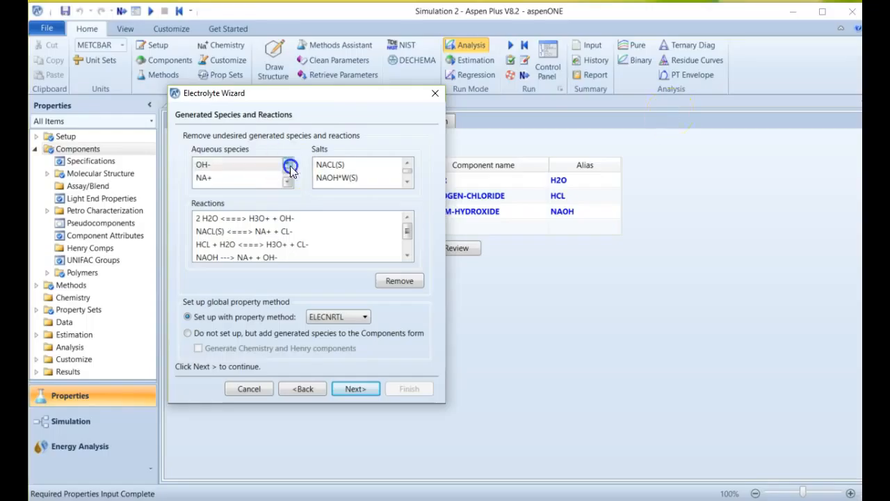
left_click(363, 164)
left_click(364, 177)
left_click(407, 182)
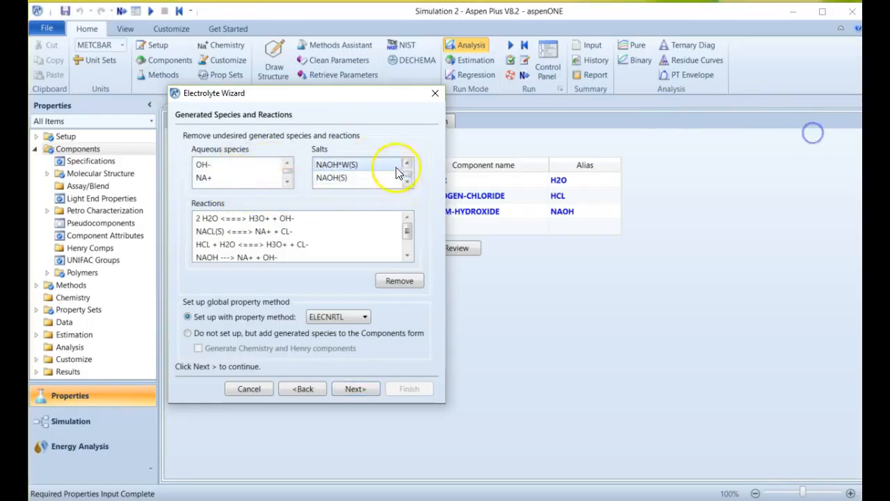
left_click(407, 163)
left_click(346, 165)
left_click(345, 176)
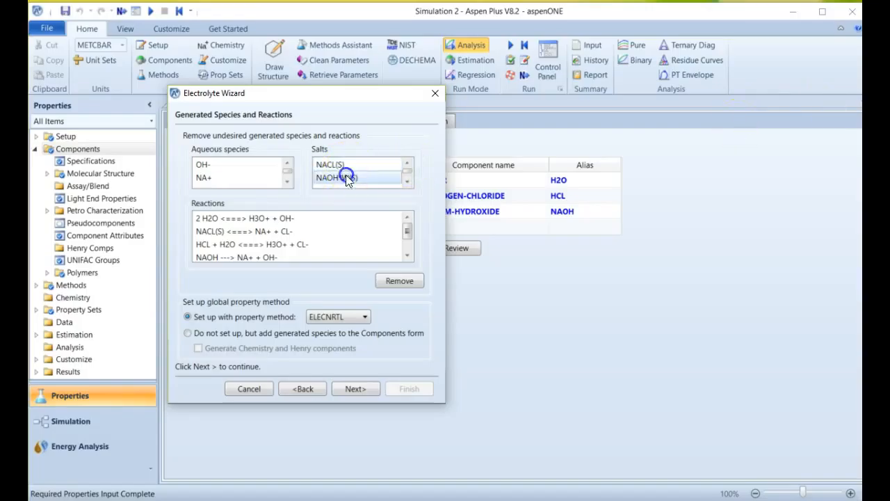
scroll(378, 172, "down", 1)
scroll(379, 172, "up", 1)
scroll(355, 180, "down", 1)
left_click(347, 179)
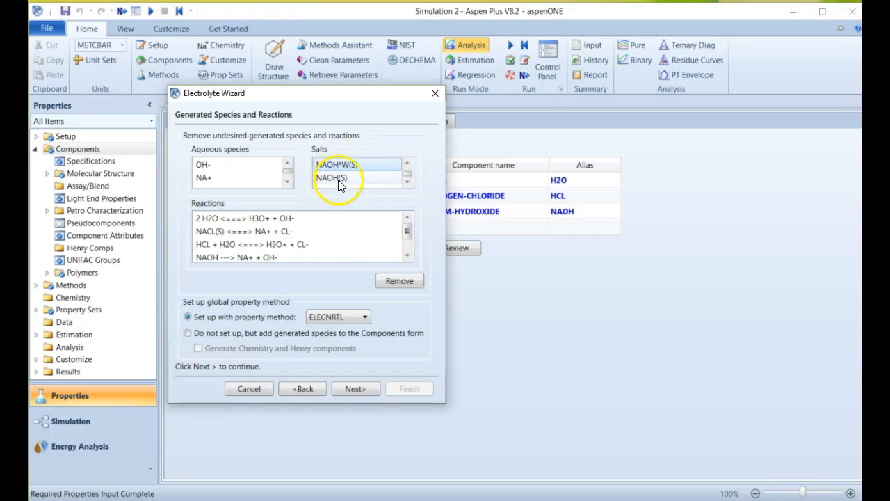
left_click(338, 178)
left_click(338, 168)
left_click(329, 178)
left_click(327, 169)
left_click(324, 179)
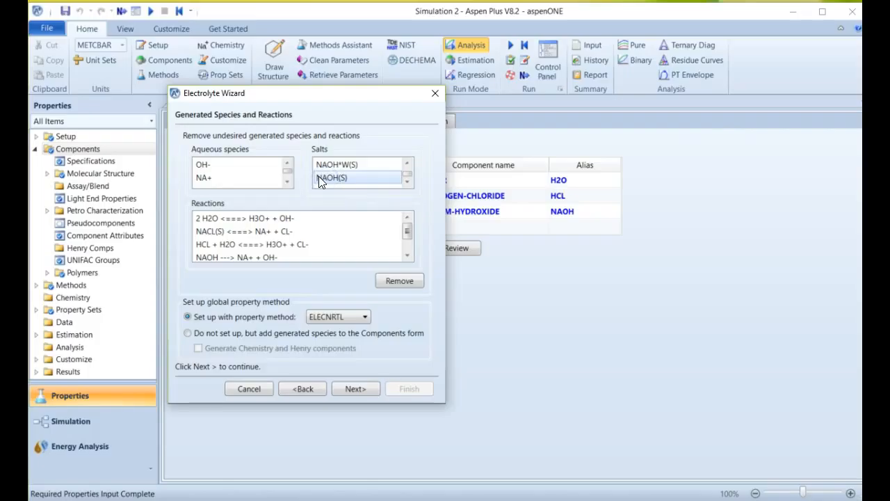
left_click(275, 174)
Remove the NAOH(S) and NAOH*W(S) salt dissociation reactions from the generated reactions list.
left_click(410, 255)
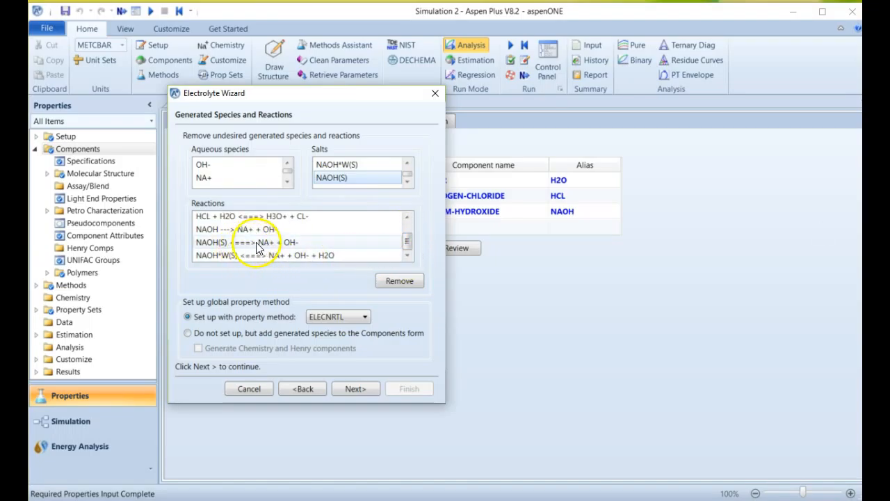
left_click(305, 244)
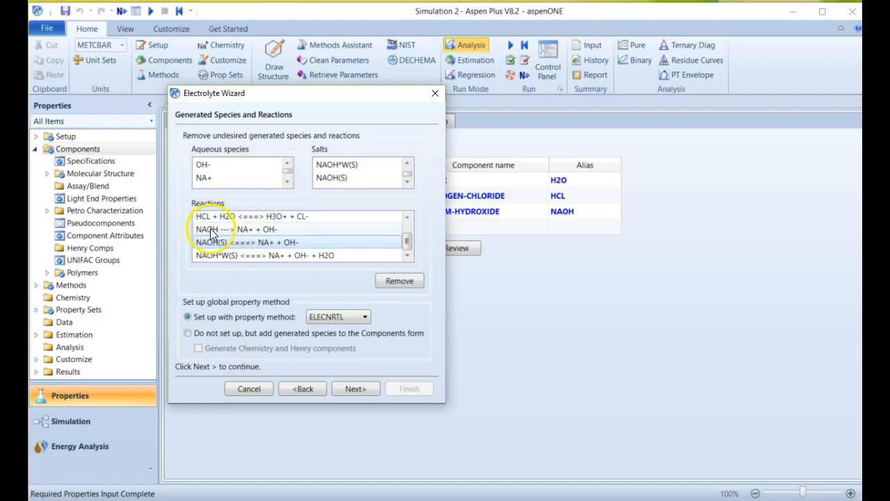
left_click(261, 243)
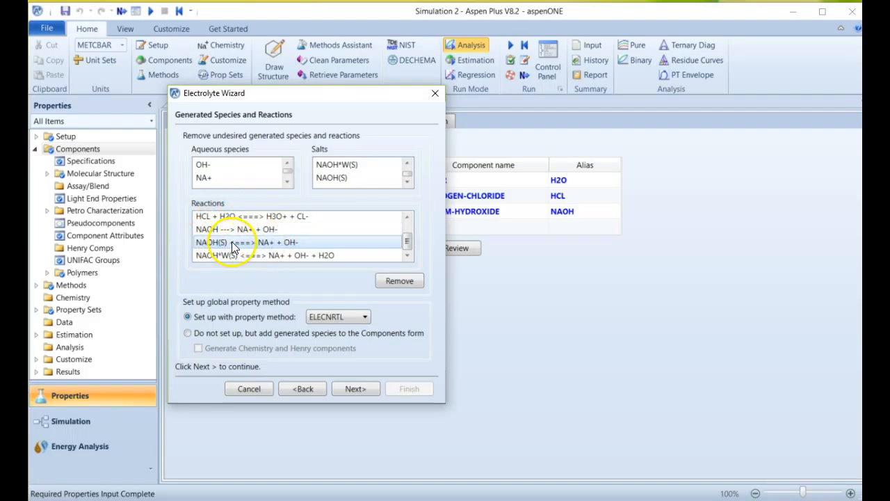
left_click(399, 280)
left_click(263, 255)
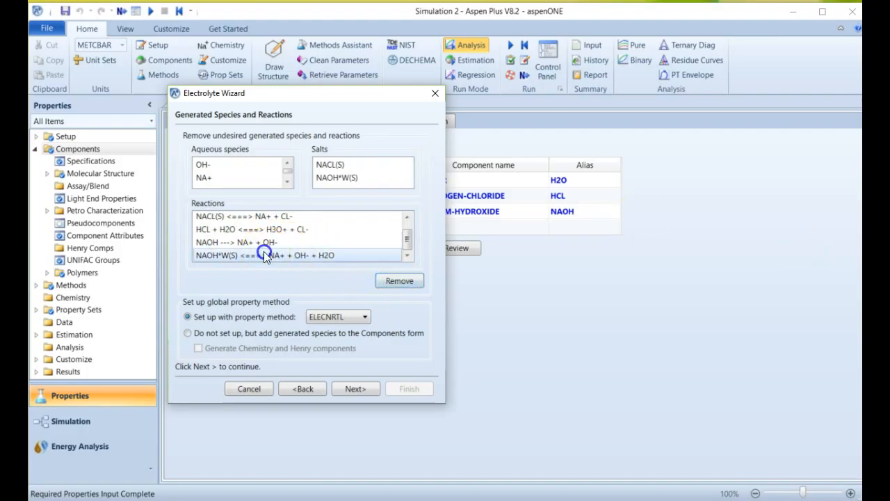
left_click(398, 283)
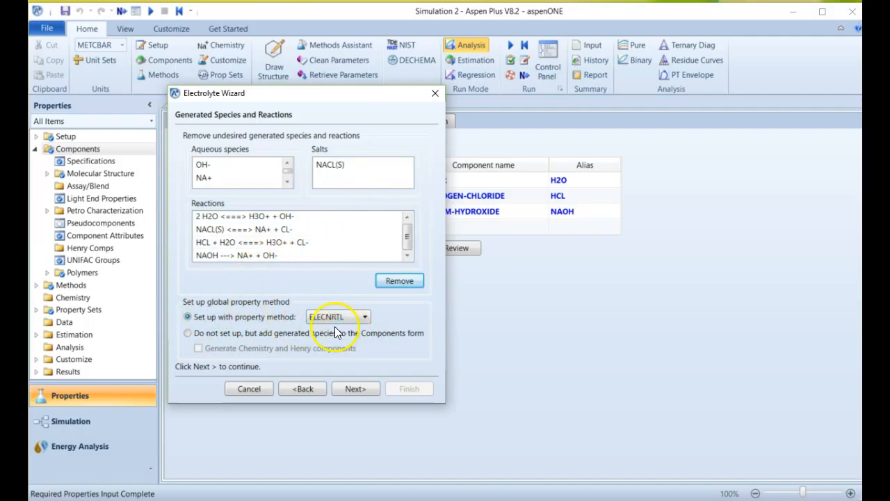
Set up the ELECNRTL property method with the true component approach and accept the parameter updates.
left_click(352, 389)
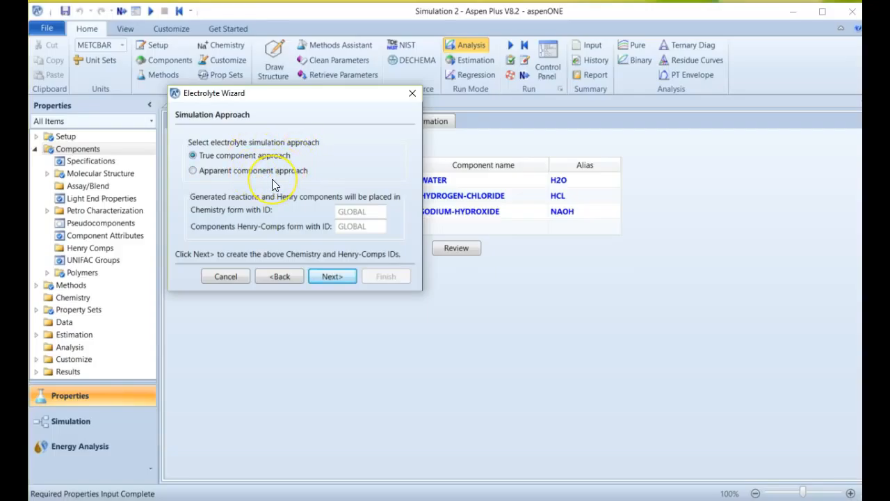
left_click(335, 275)
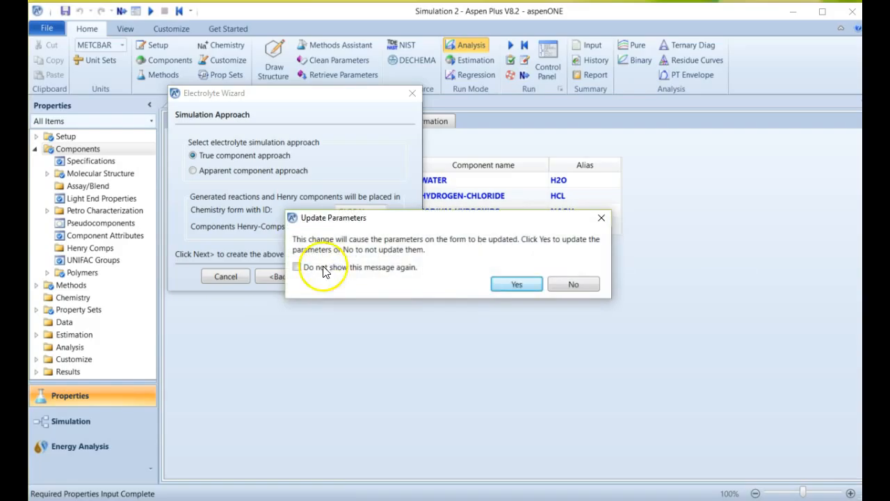
left_click(518, 285)
left_click(517, 284)
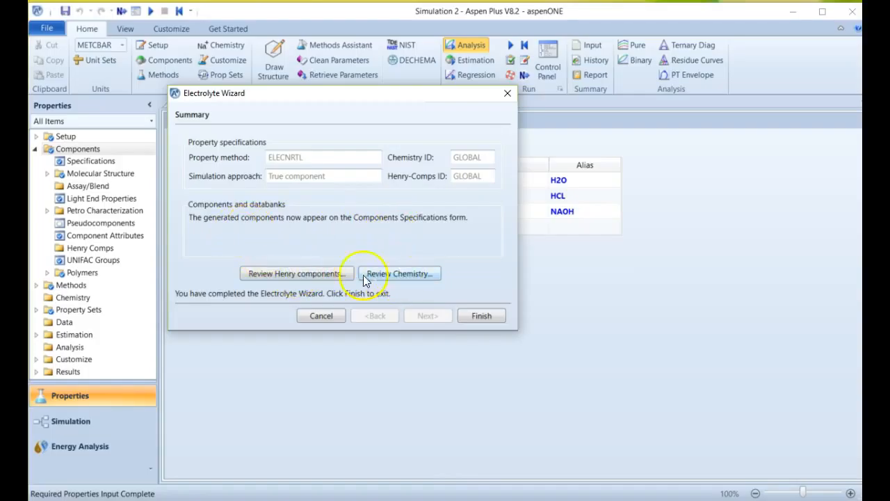
Add all remaining available components, H2O, NAOH and NACL(S), to the selected Henry components in the wizard's GLOBAL review.
left_click(291, 275)
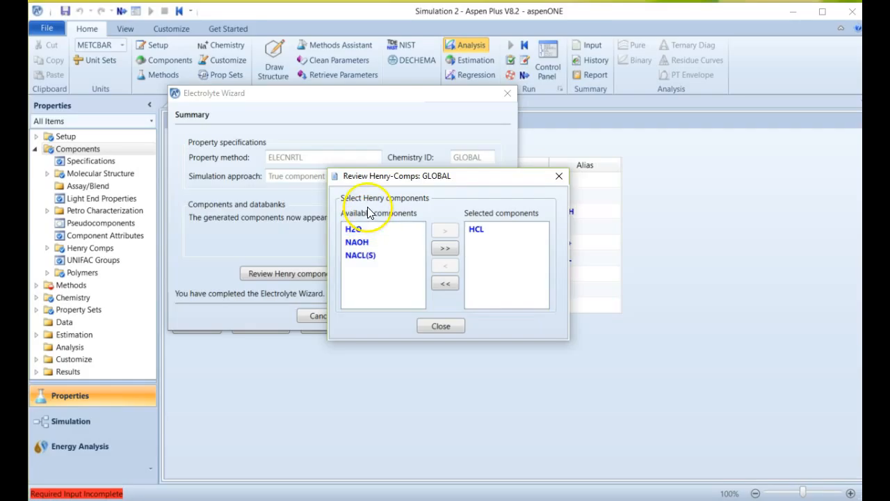
left_click(449, 249)
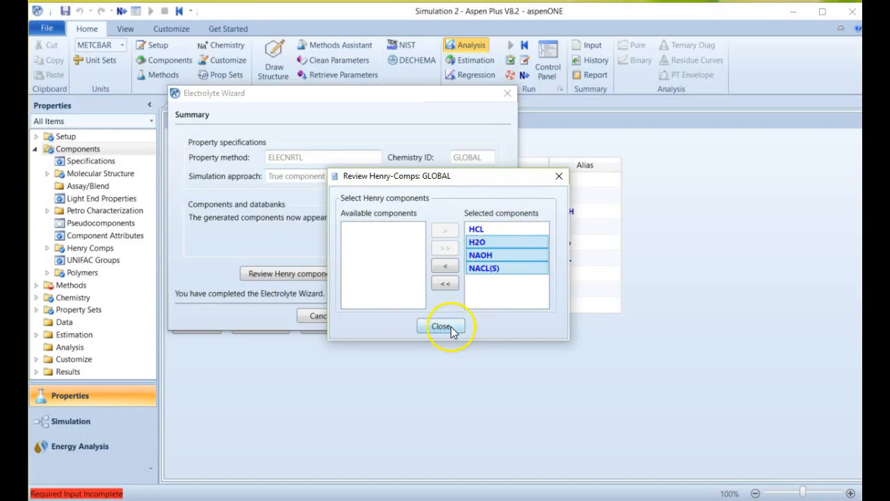
left_click(451, 326)
left_click_drag(392, 103, 408, 136)
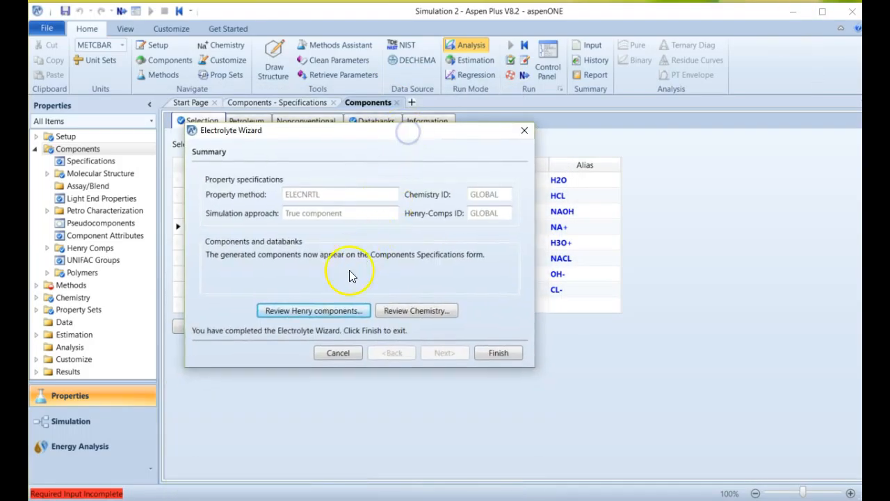
Review the GLOBAL chemistry and examine the stoichiometry of the two equilibrium reactions, the NACL(S) salt and the NAOH dissociation.
left_click(416, 311)
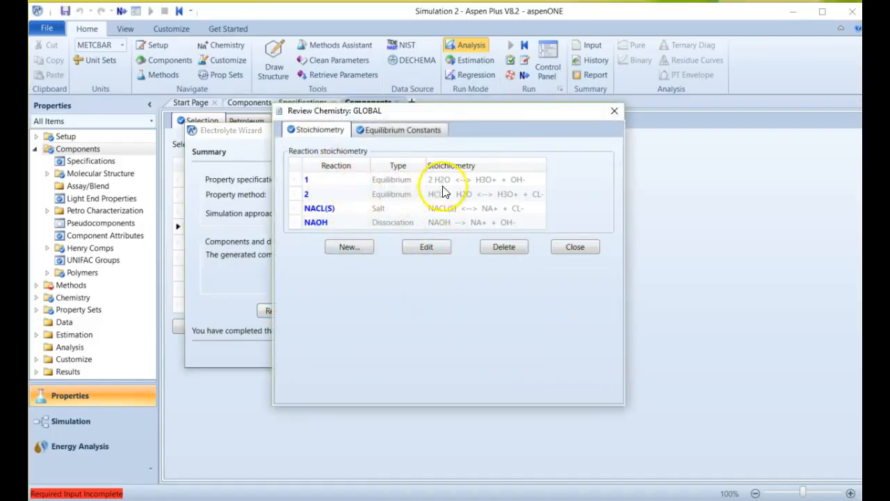
left_click(477, 179)
left_click(477, 194)
left_click(478, 208)
left_click(476, 221)
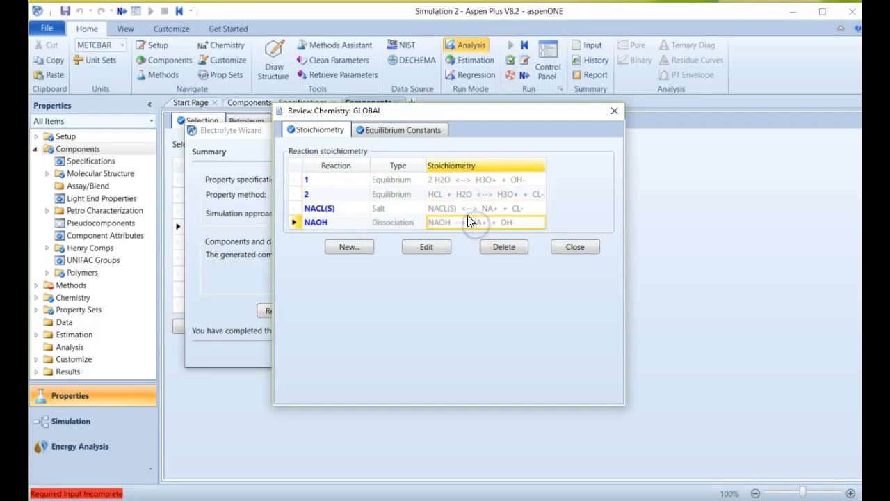
left_click(454, 209)
left_click(456, 194)
left_click(455, 179)
left_click(458, 208)
left_click(456, 222)
left_click(453, 208)
left_click(433, 221)
Examine the equilibrium constant coefficients for the water self-ionization and the HCL dissociation reactions.
left_click(391, 133)
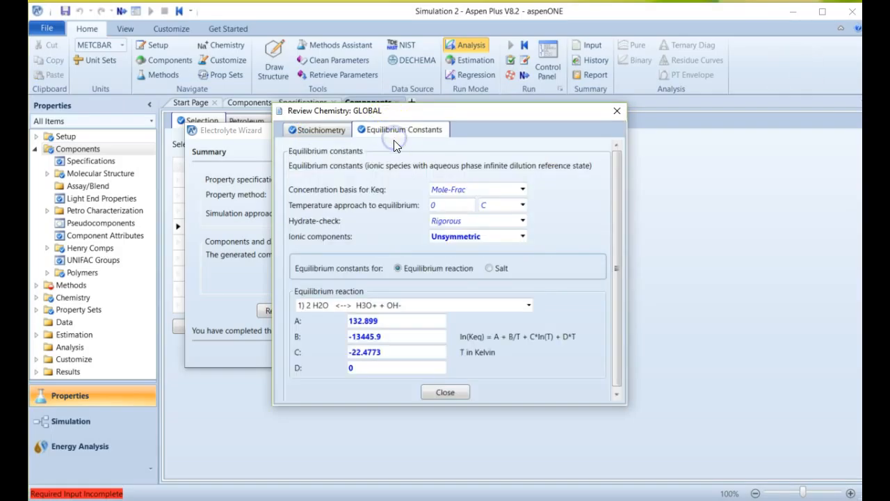
left_click(407, 273)
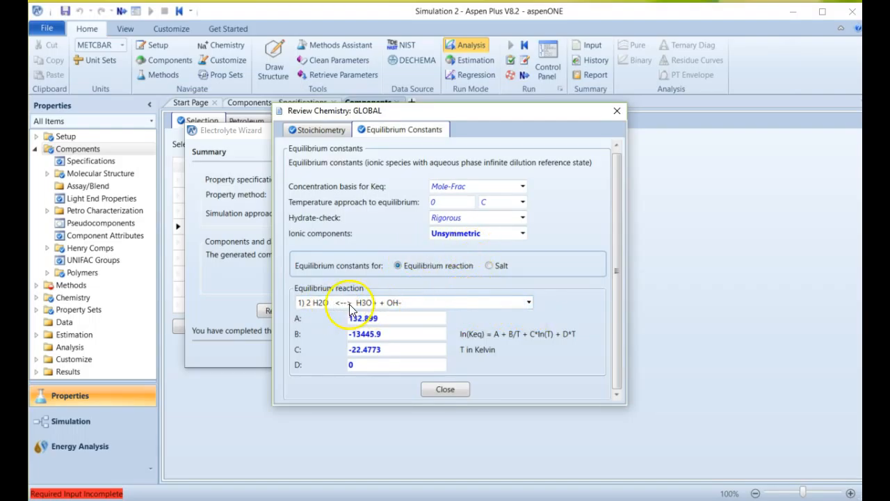
left_click(509, 306)
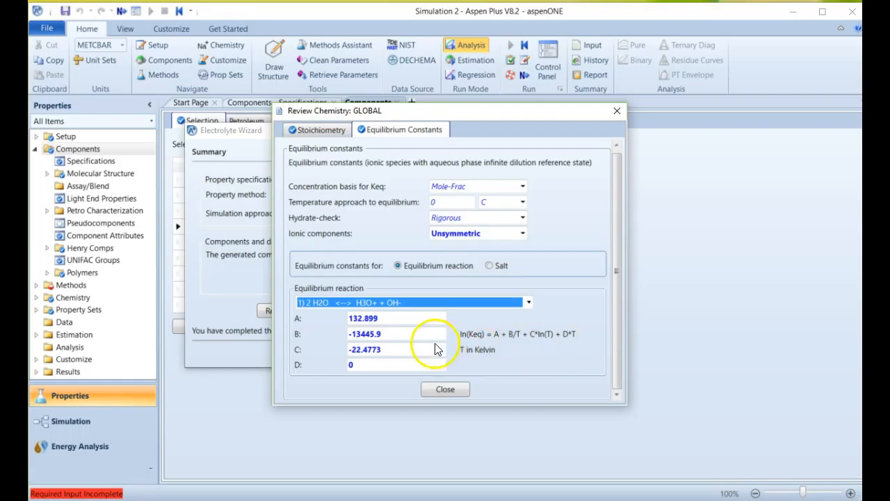
left_click(425, 304)
left_click(428, 329)
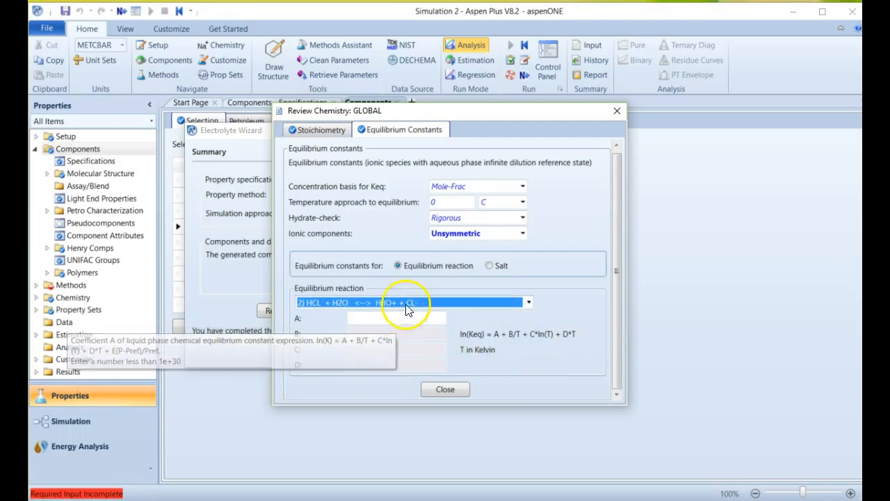
left_click(529, 302)
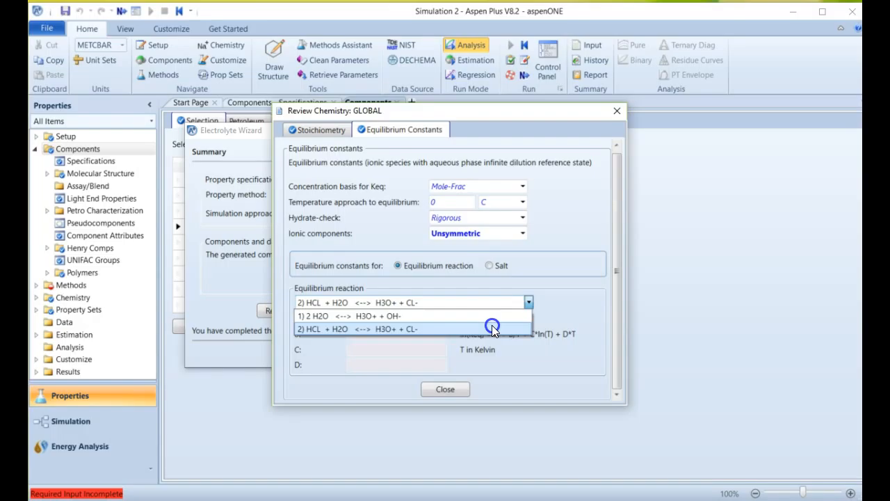
left_click(492, 329)
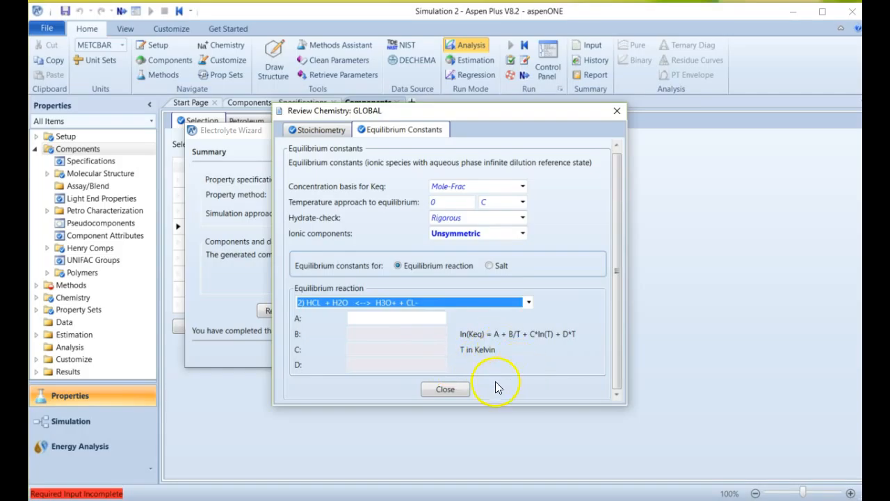
Return to the reaction stoichiometry, close the chemistry review and finish the Electrolyte Wizard.
left_click(318, 130)
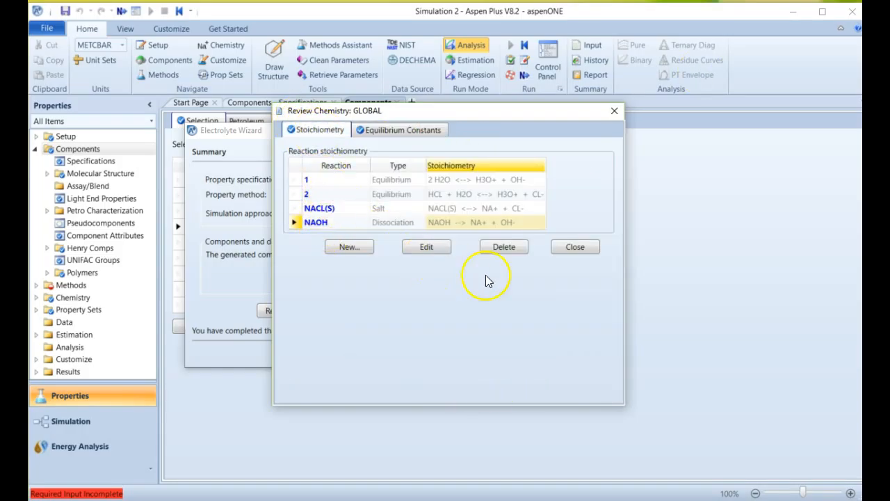
left_click(570, 249)
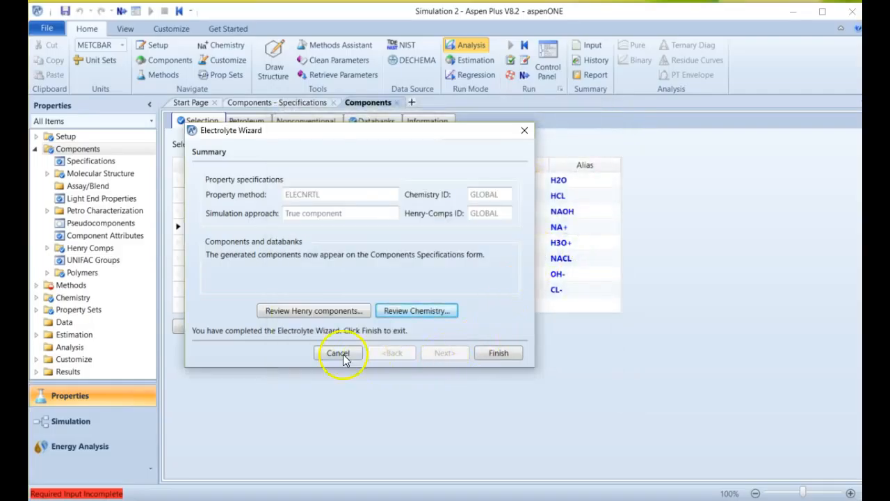
left_click(495, 354)
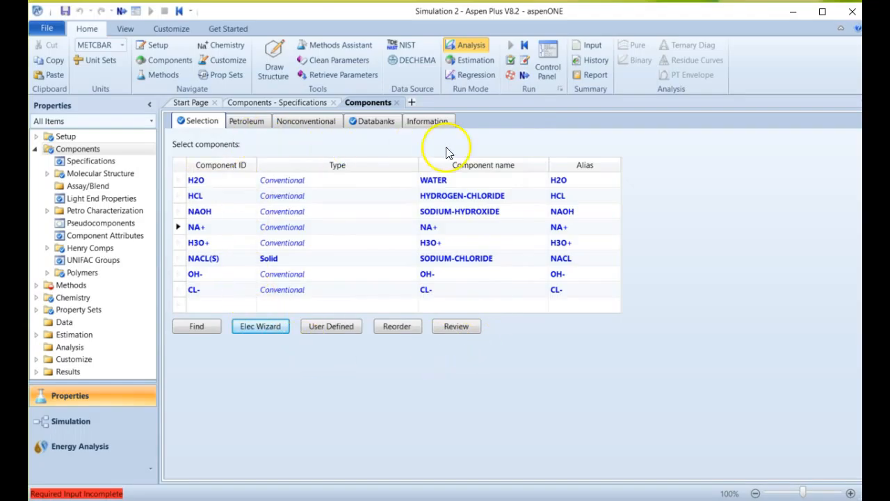
Open the binary interaction parameters under Methods and check the HENRY-1 and VLCLK-1 parameter sets.
left_click(70, 285)
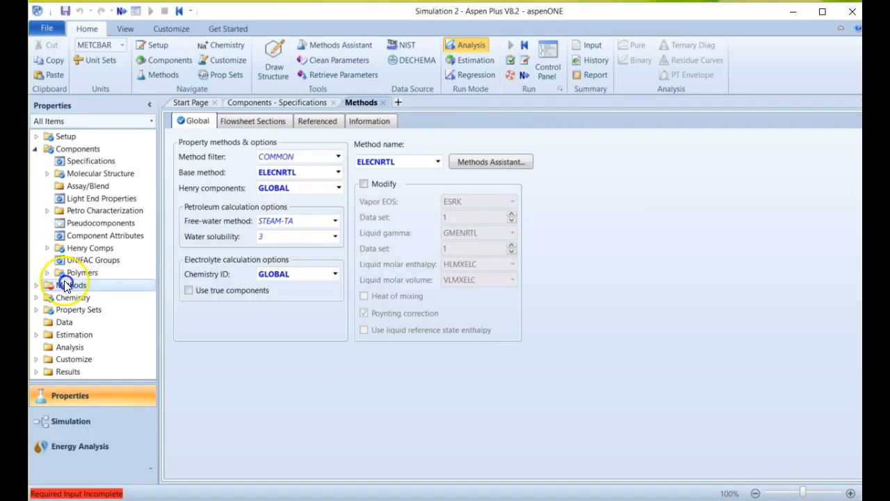
left_click(35, 285)
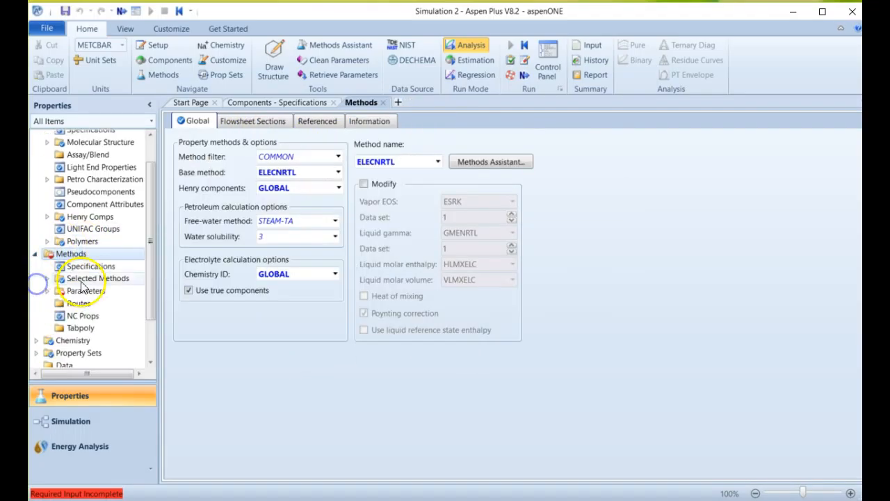
left_click(91, 294)
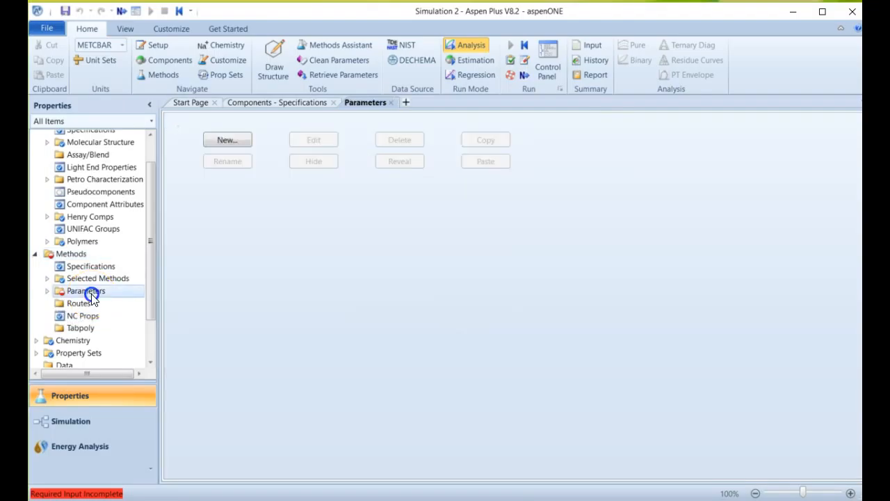
left_click(47, 290)
left_click(61, 254)
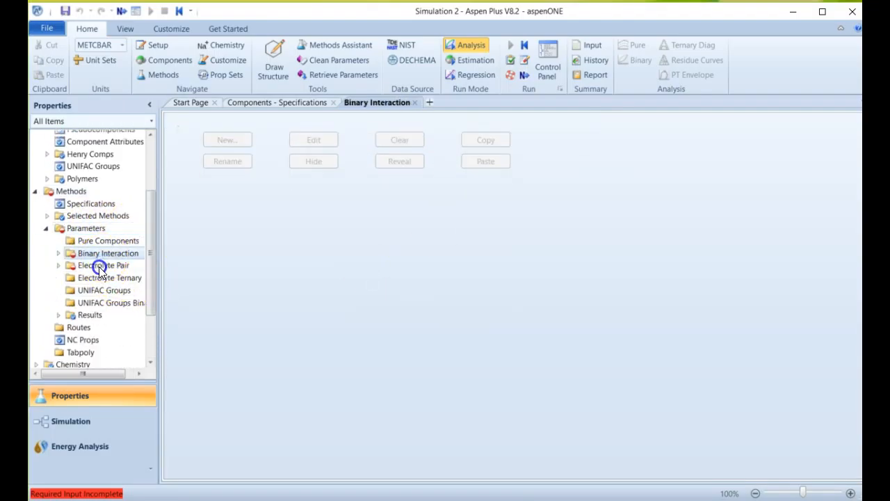
left_click(58, 254)
left_click(104, 290)
scroll(102, 236, "down", 1)
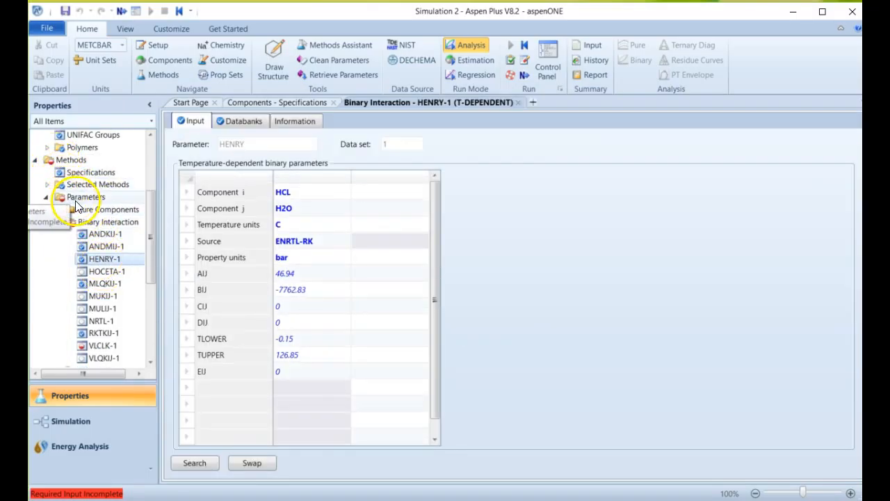
left_click(108, 344)
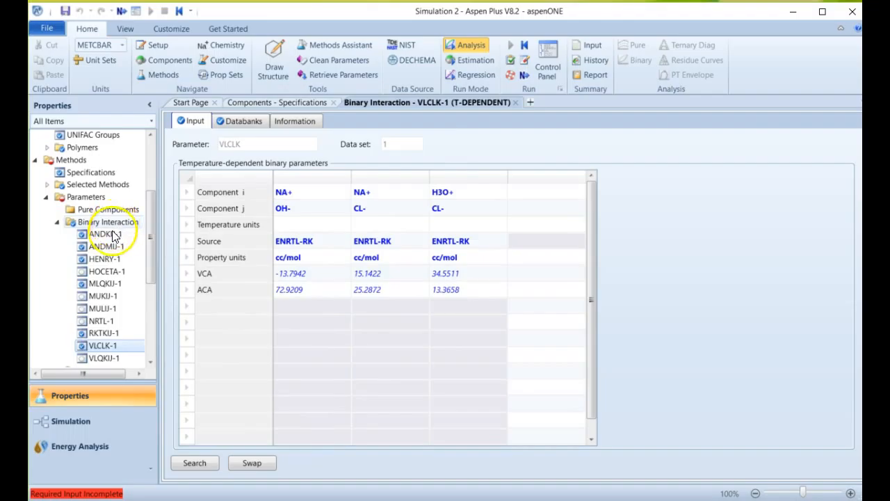
Open each electrolyte pair parameter set, GMELCC-1, GMELCD-1, GMELCE-1 and GMELCN-1, to complete the required property input.
scroll(111, 254, "down", 3)
scroll(113, 257, "down", 2)
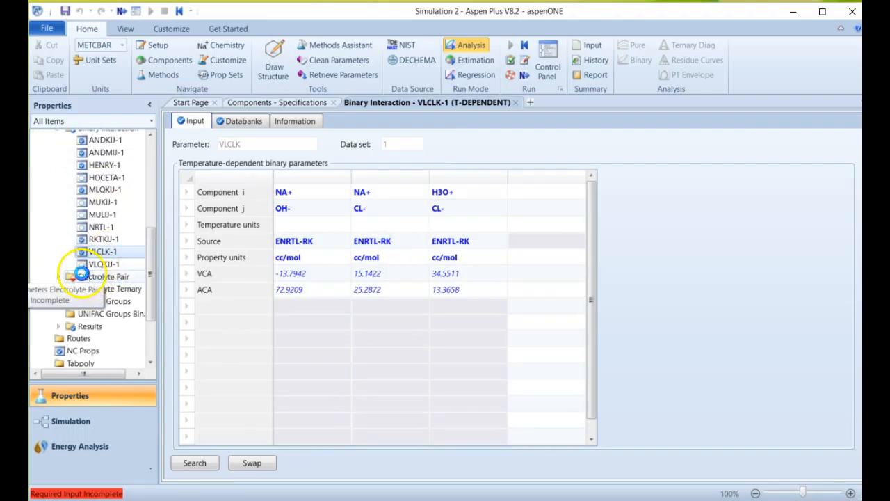
left_click(69, 277)
left_click(59, 276)
left_click(104, 290)
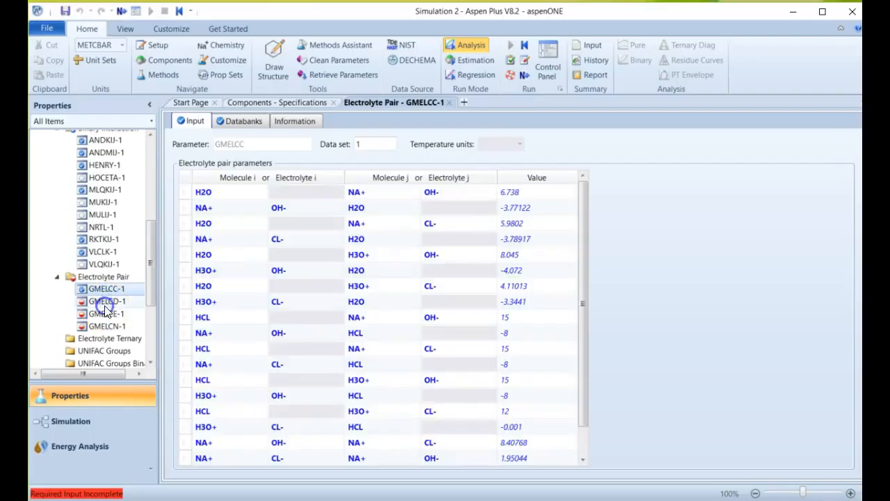
left_click(105, 311)
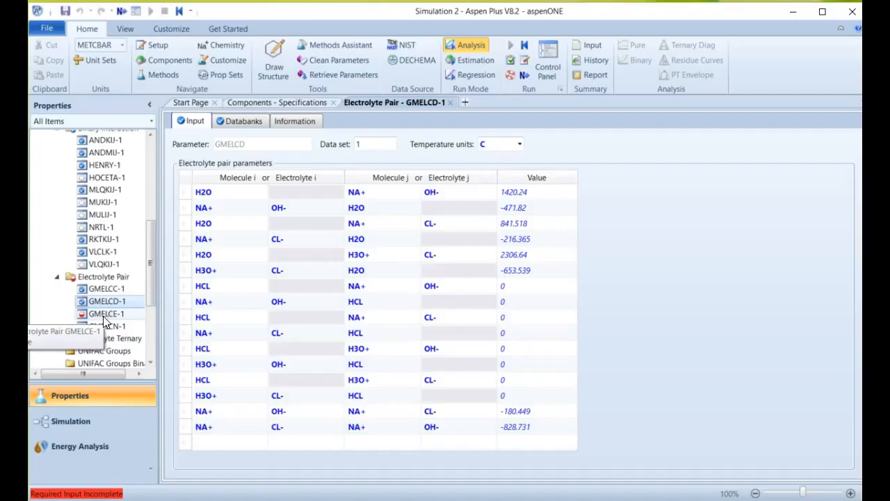
left_click(107, 319)
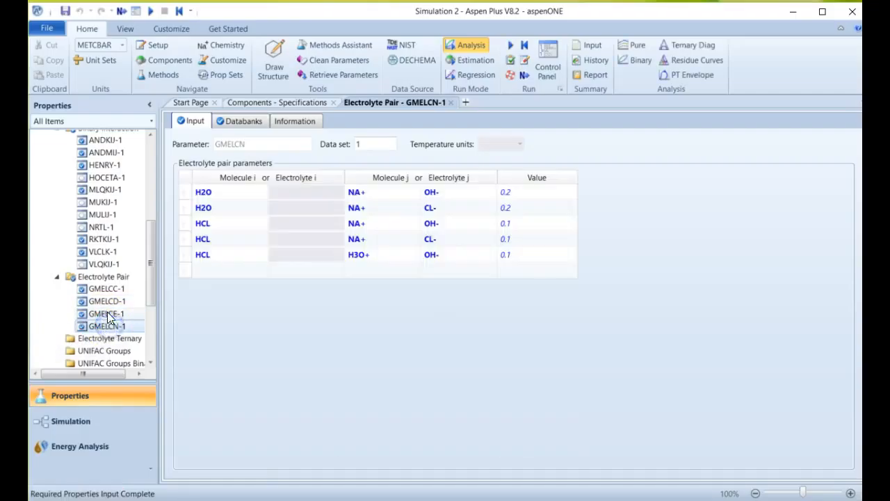
scroll(115, 279, "down", 1)
scroll(119, 299, "up", 4)
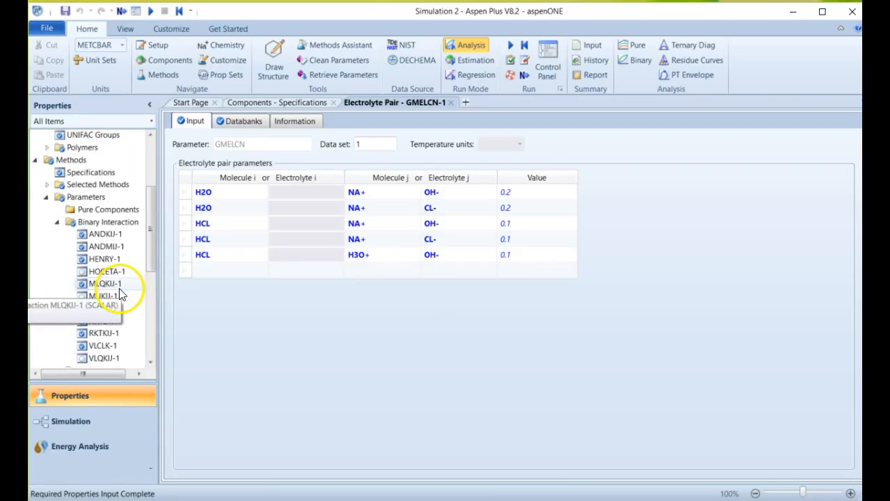
left_click(57, 222)
left_click(44, 197)
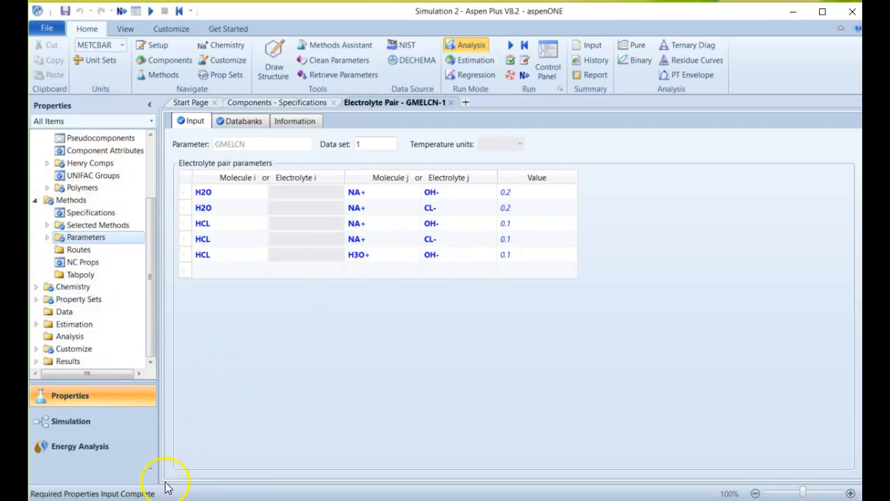
left_click(78, 432)
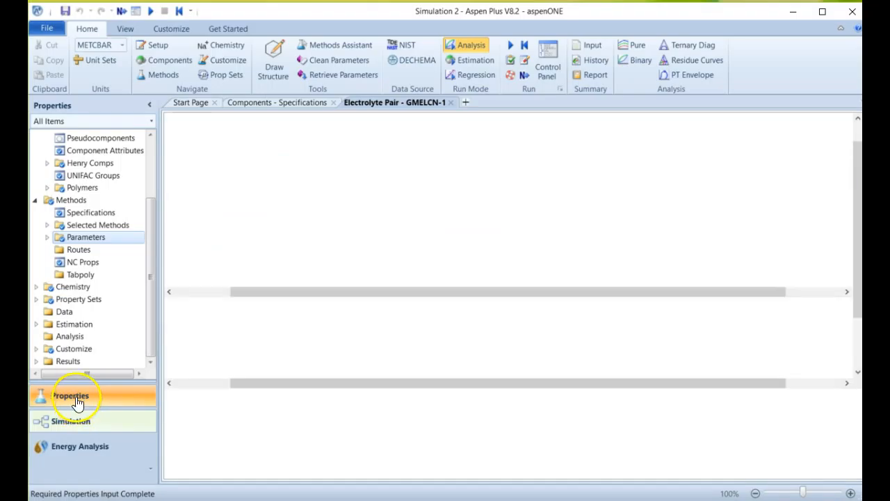
left_click(78, 403)
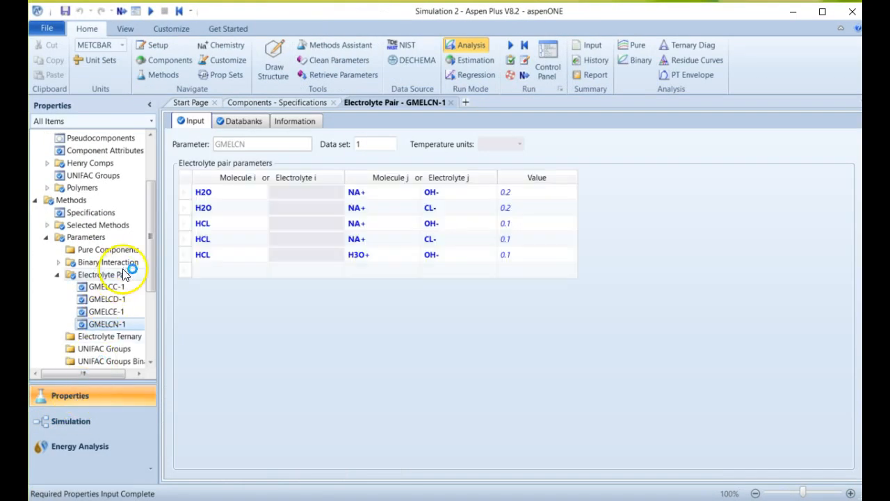
Review the GLOBAL chemistry, examining the NACL(S) salt dissolution stoichiometry and the equilibrium constants of its reactions.
scroll(85, 290, "down", 4)
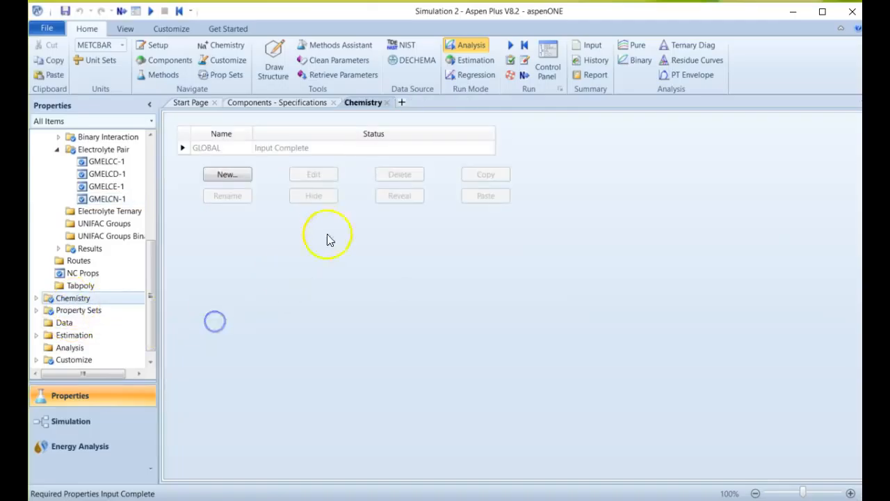
left_click(37, 298)
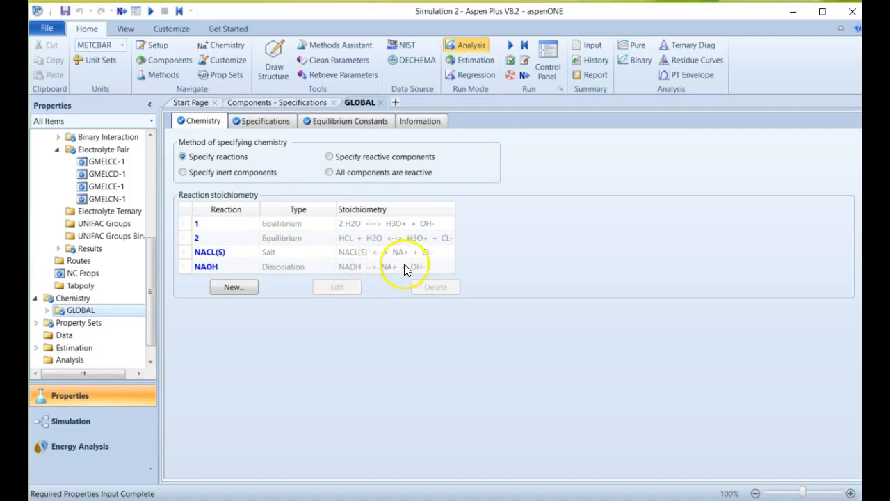
left_click(410, 224)
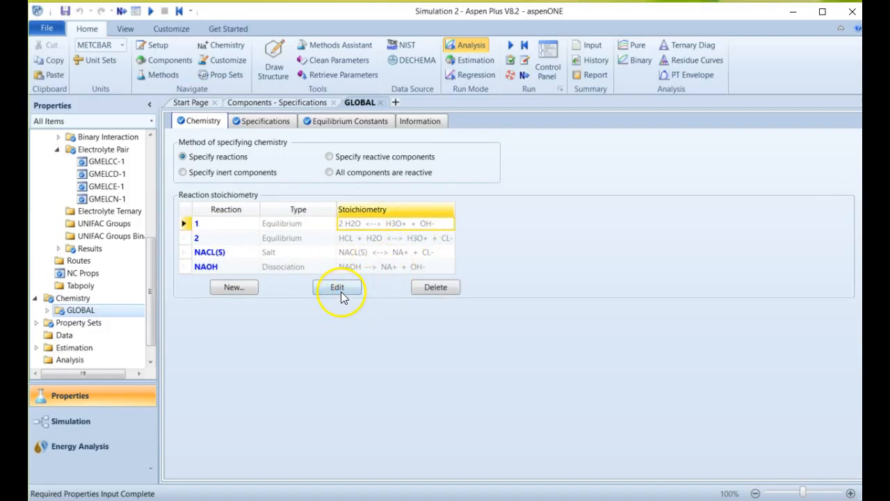
left_click(377, 254)
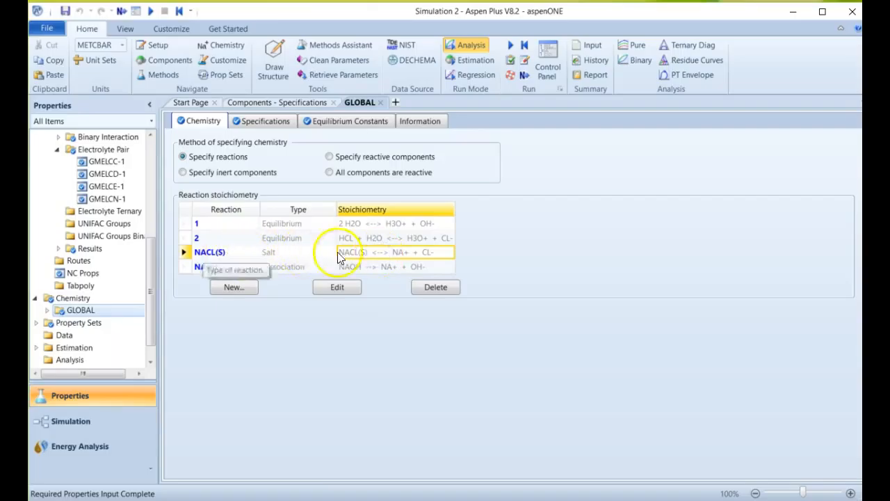
left_click(341, 290)
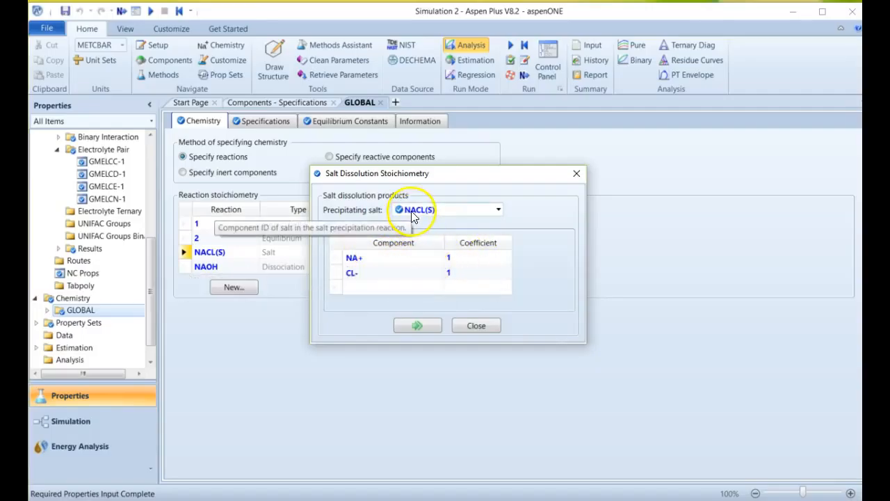
left_click(452, 211)
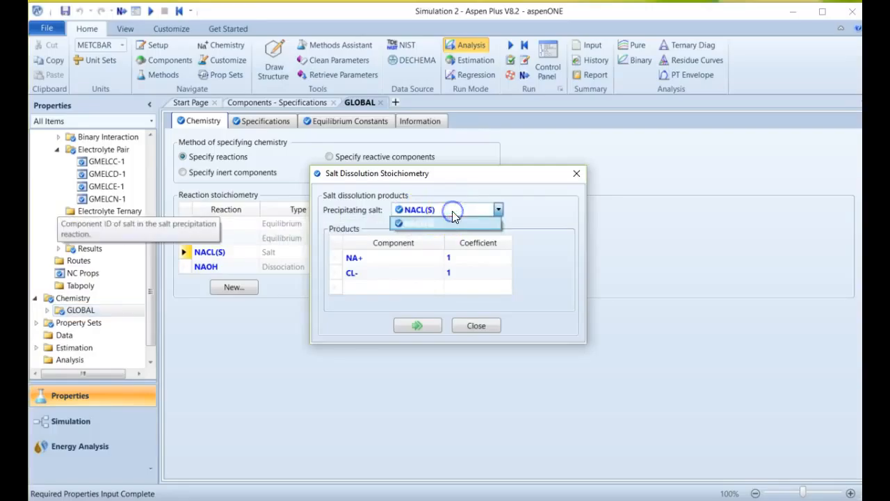
left_click(601, 215)
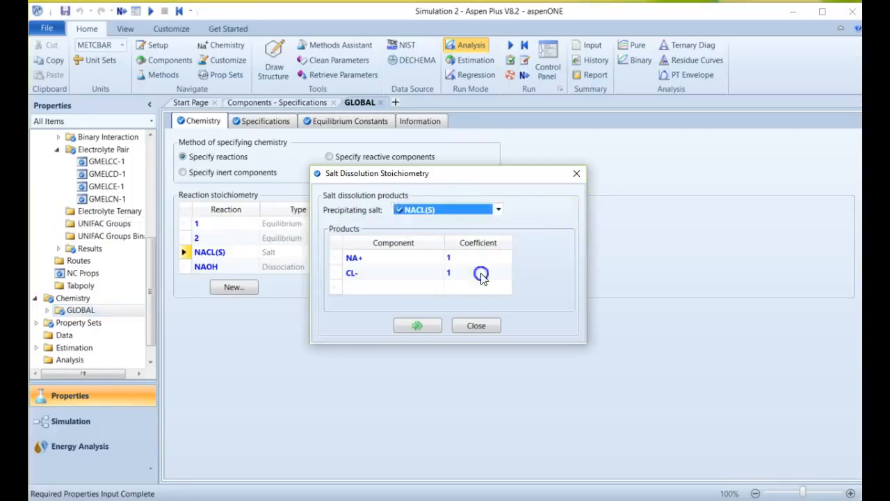
left_click(473, 325)
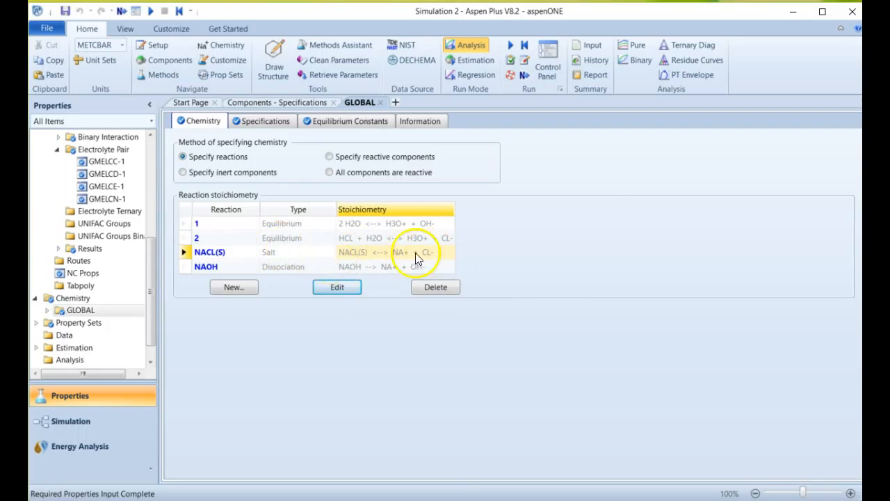
left_click(291, 125)
left_click(333, 129)
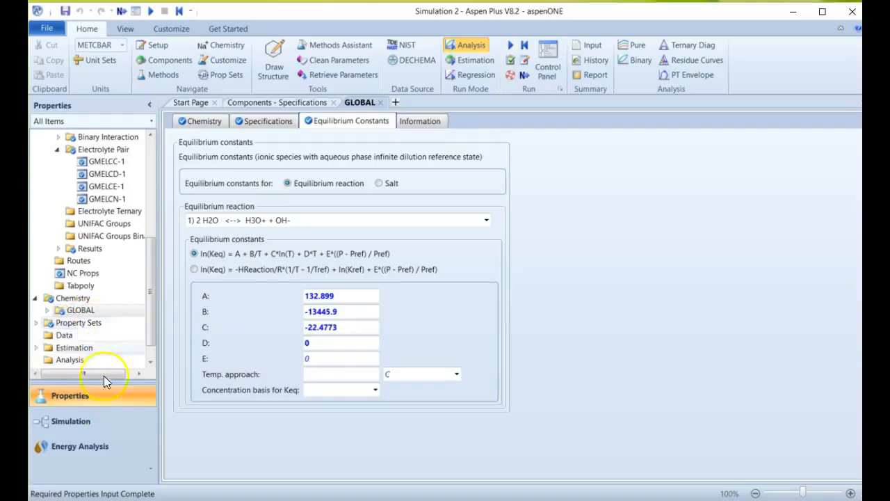
Switch to the Simulation environment and place a Mixer with a Flash2 separator downstream of it on the main flowsheet.
left_click(101, 428)
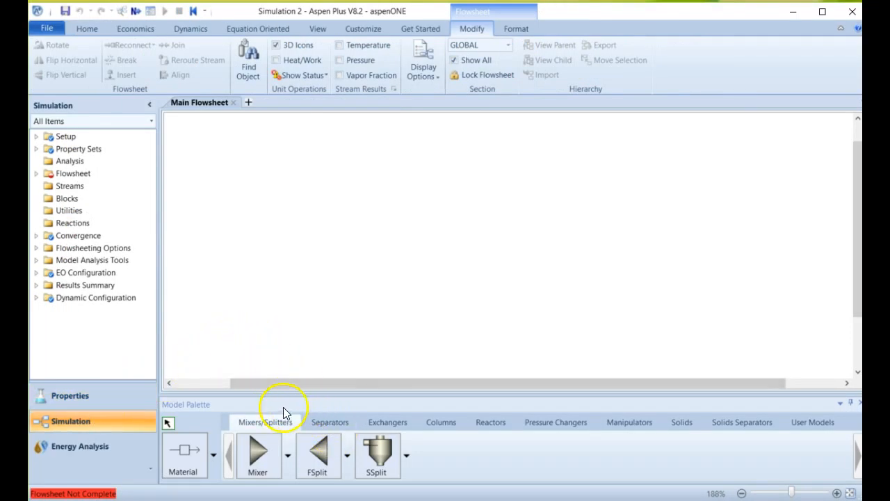
left_click(264, 463)
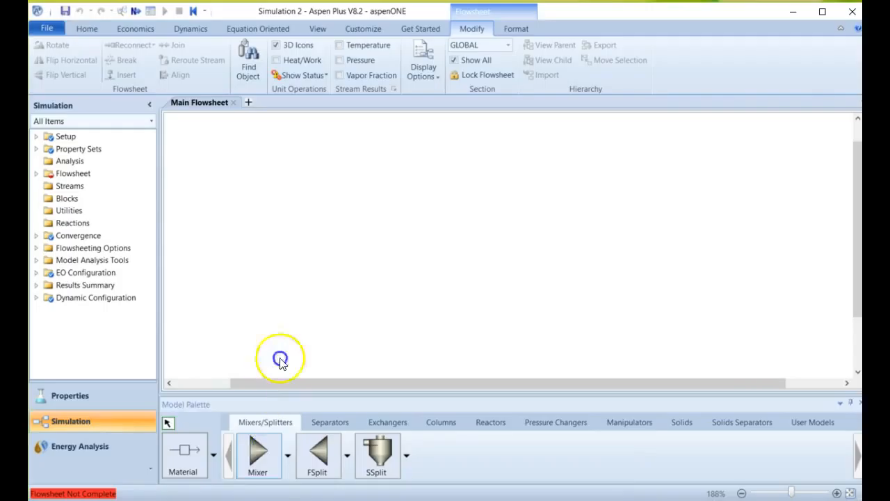
left_click(298, 226)
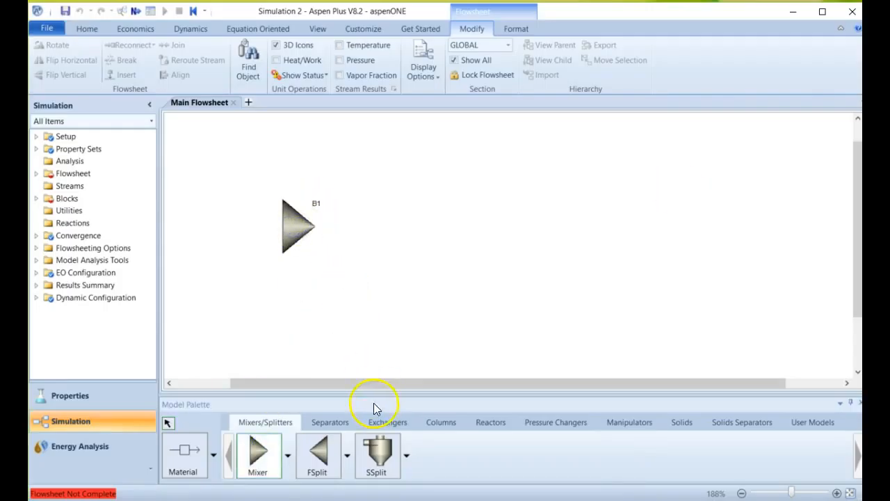
left_click(331, 423)
left_click(258, 453)
left_click(434, 225)
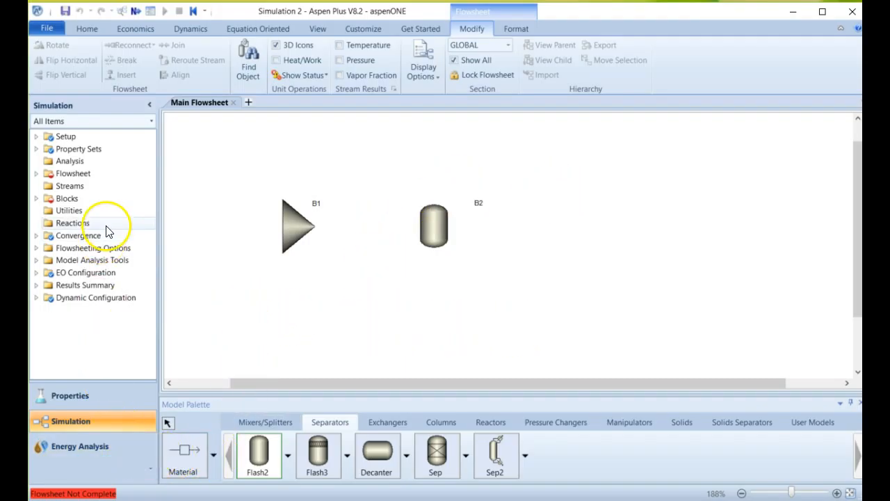
Draw two material feed streams into the mixer, one above the other.
left_click(193, 451)
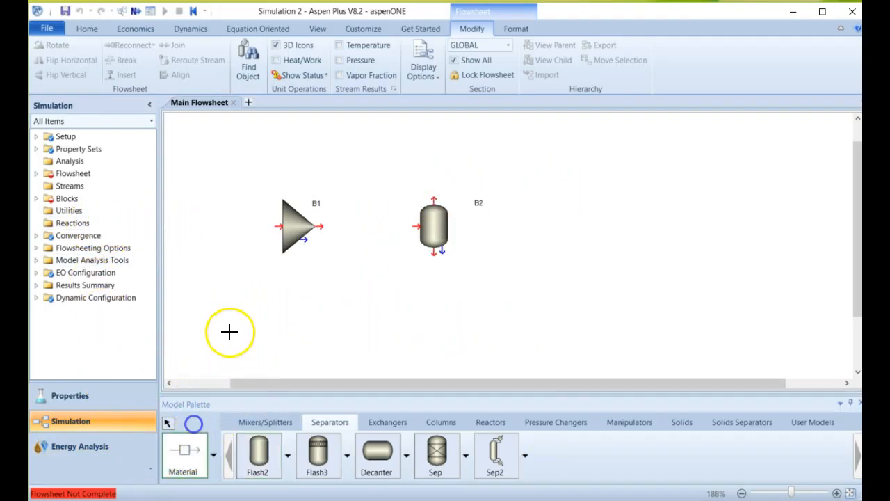
left_click(280, 224)
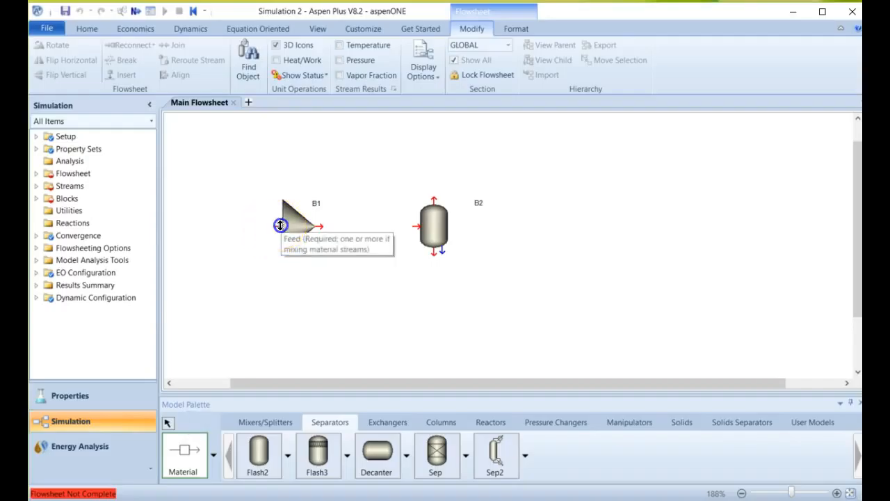
left_click(283, 210)
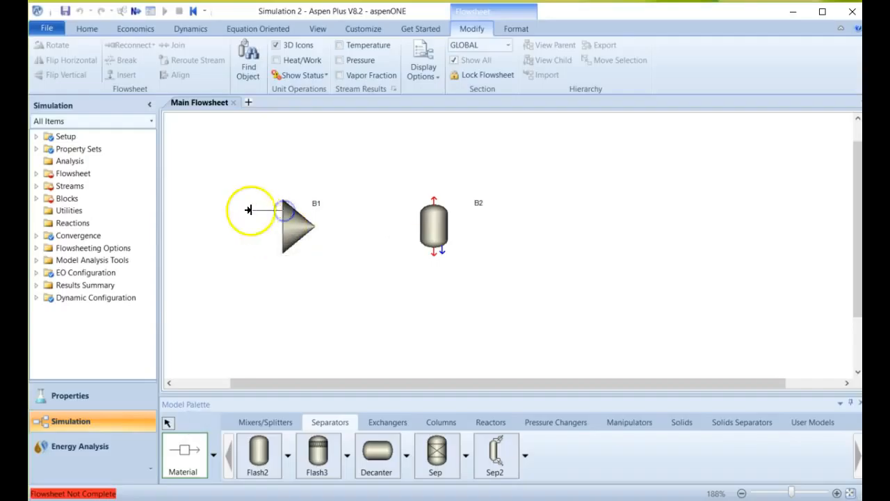
left_click(217, 209)
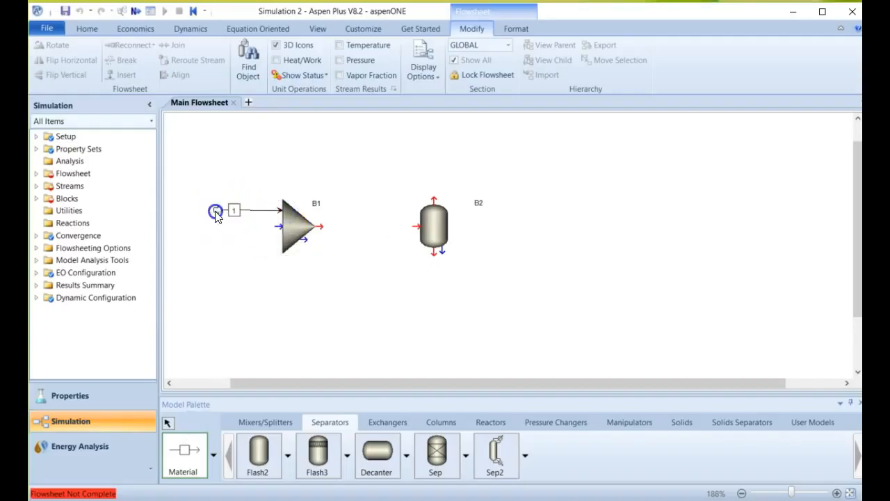
left_click(280, 227)
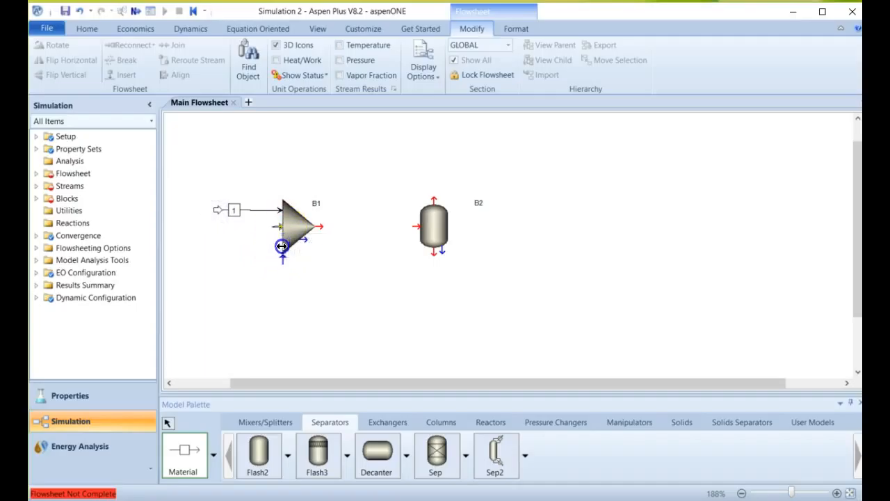
left_click_drag(199, 244, 199, 244)
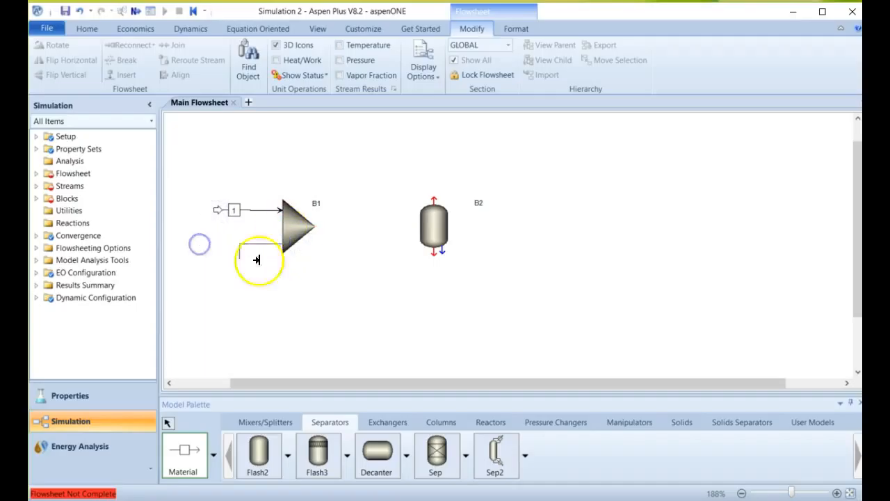
left_click(263, 243)
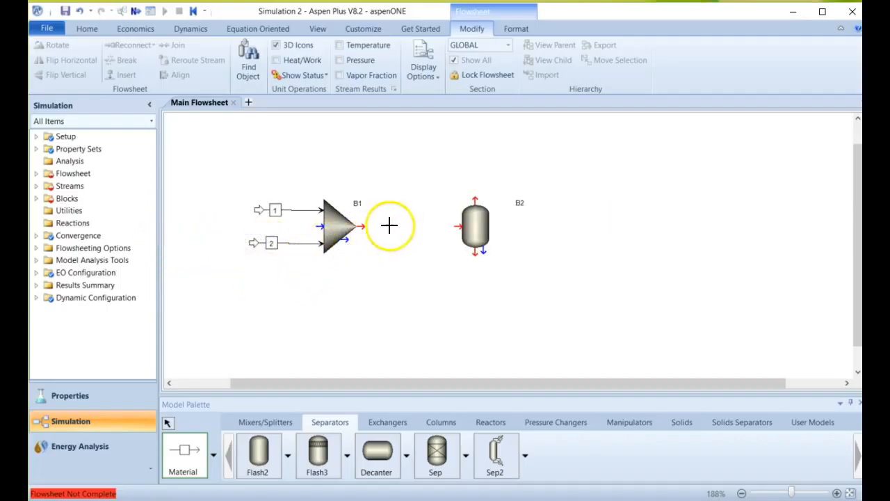
Connect the mixer outlet to the flash separator's feed and add its overhead vapor and bottom liquid product streams.
left_click(362, 224)
left_click(458, 226)
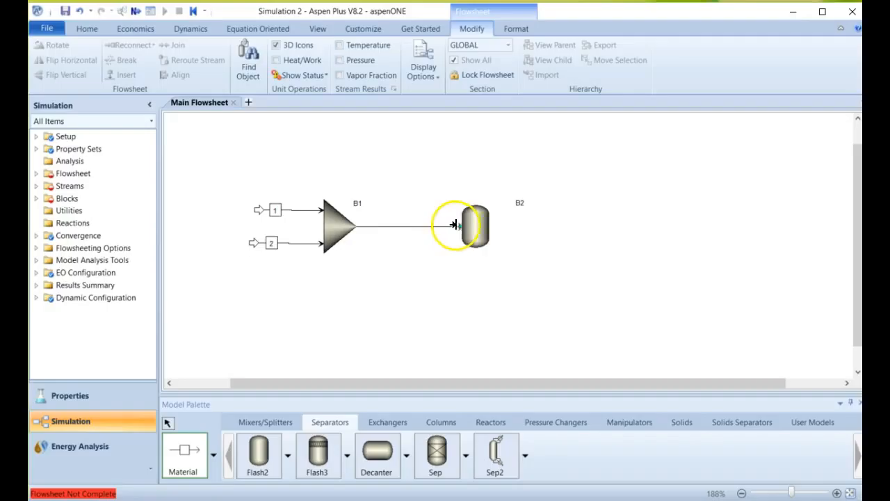
left_click(475, 201)
left_click(550, 177)
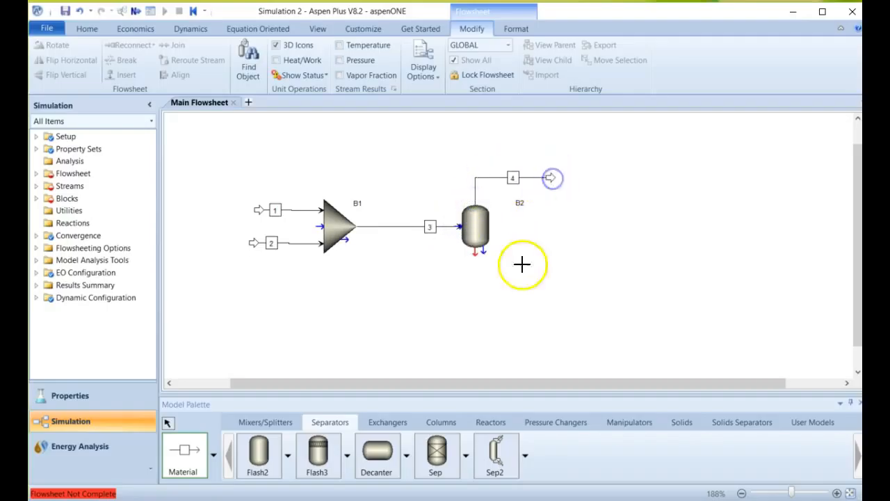
left_click(474, 255)
left_click(556, 275)
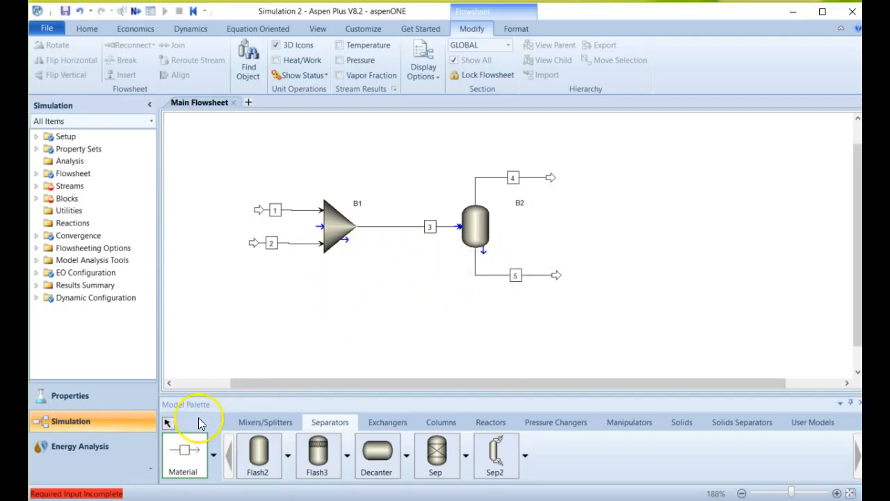
key("Escape")
Rename the mixer's upper feed stream HCL, its lower feed stream NAOH and its outlet stream MIXED.
left_click(276, 209)
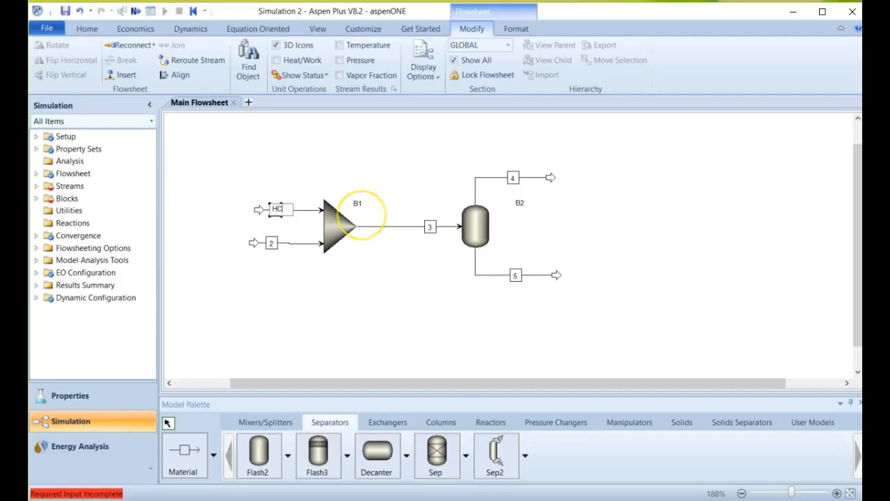
double_click(274, 243)
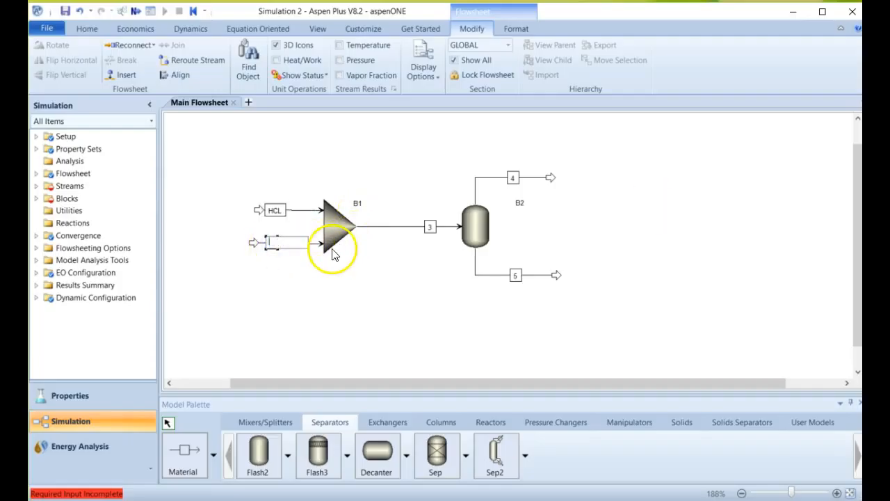
left_click(423, 227)
double_click(417, 229)
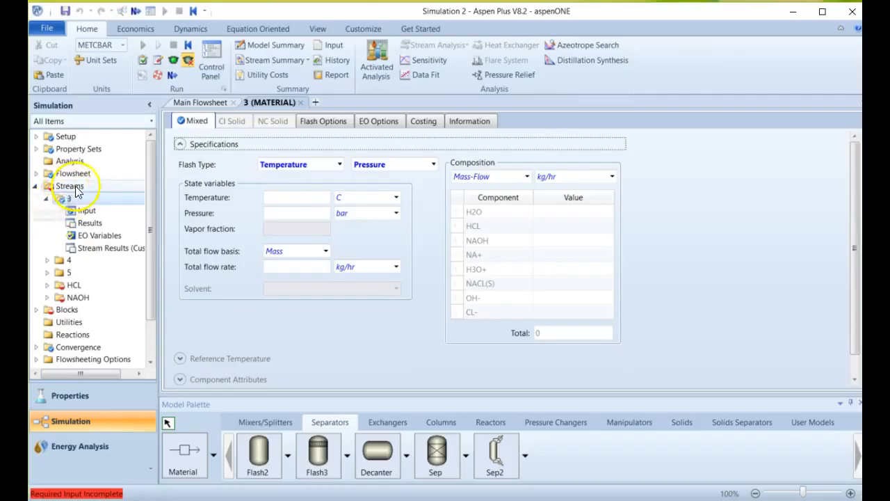
left_click(209, 102)
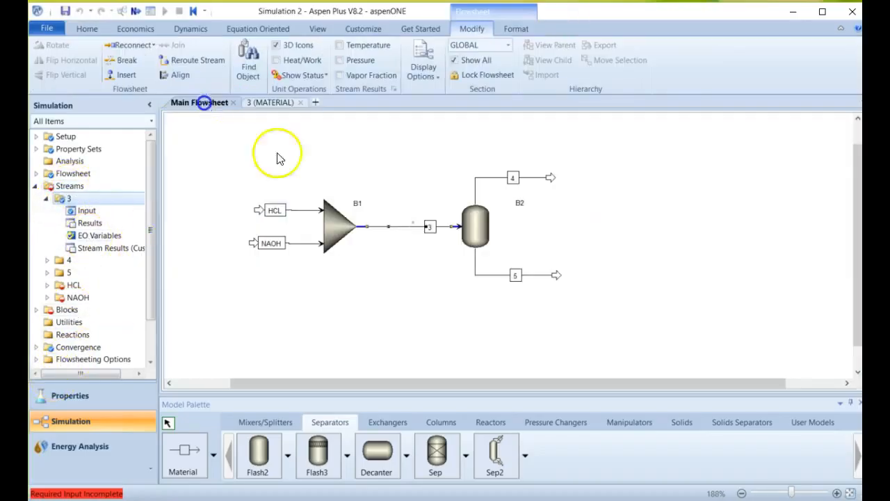
left_click(424, 227)
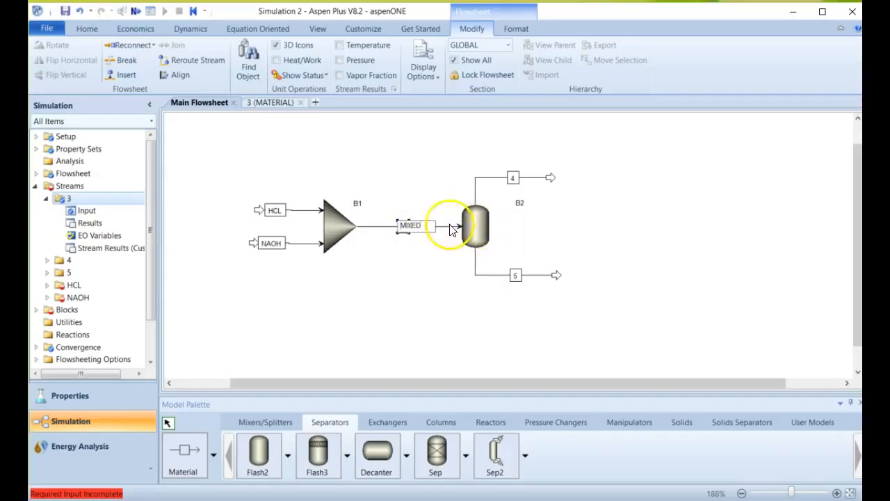
Rename the flash separator's overhead product stream VAPOR and its bottom product stream LIQUID.
left_click(513, 177)
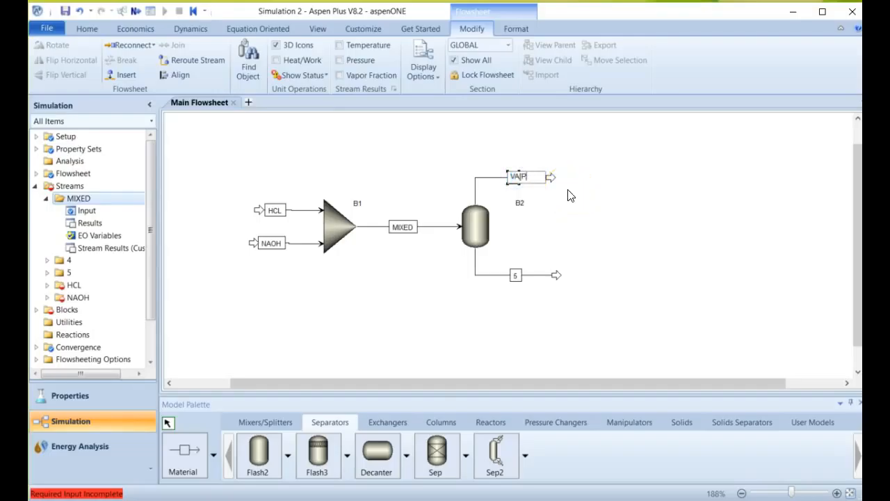
left_click(676, 255)
left_click(515, 275)
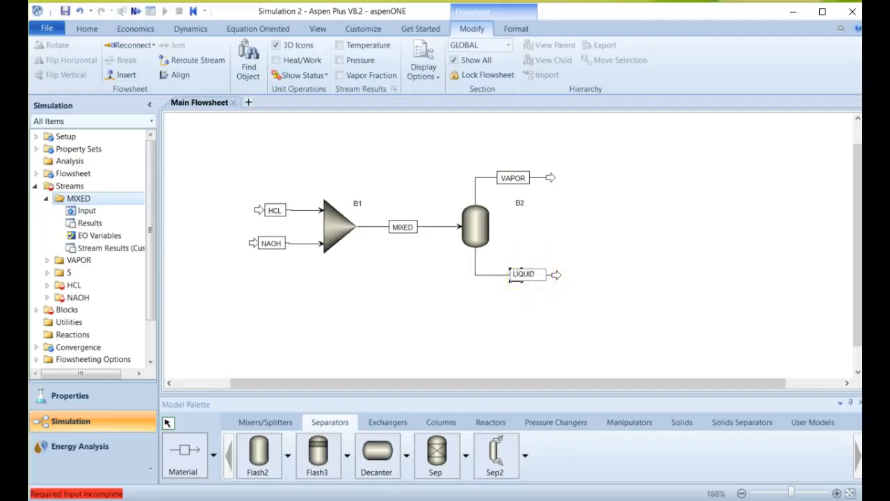
left_click(528, 287)
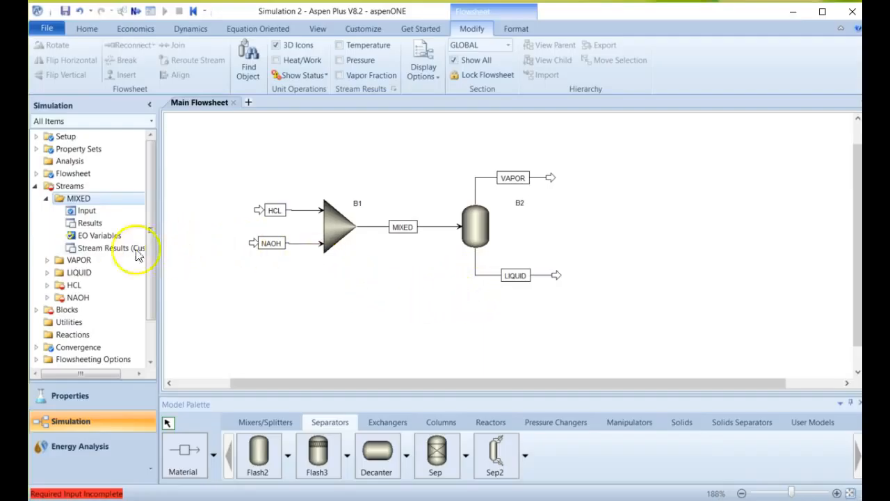
left_click(272, 316)
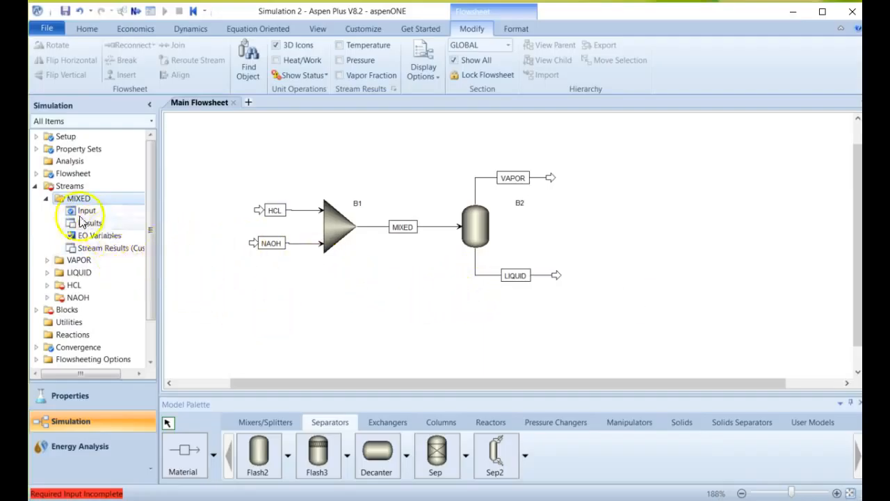
Look over the HCL feed stream's input specifications and return to the main flowsheet.
left_click(47, 200)
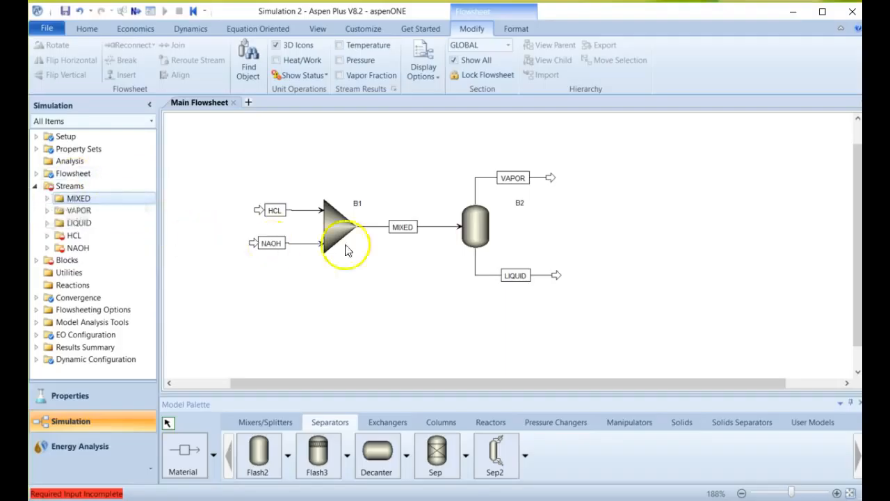
double_click(76, 235)
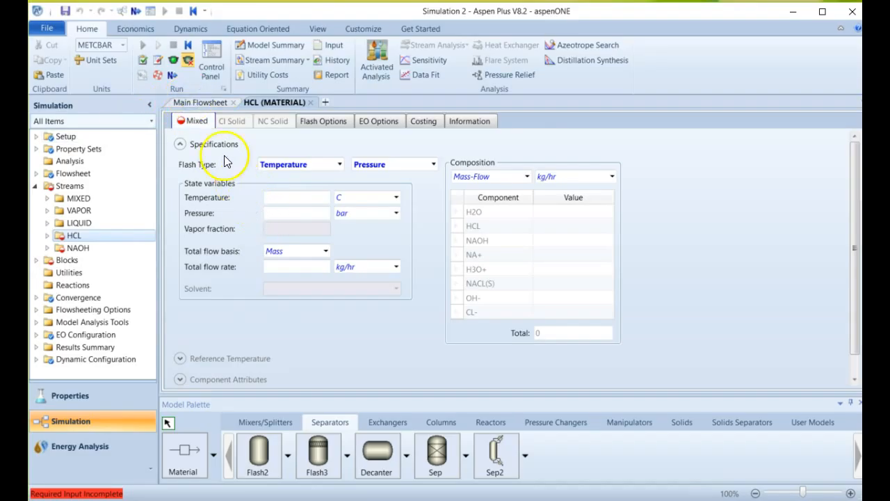
left_click(199, 102)
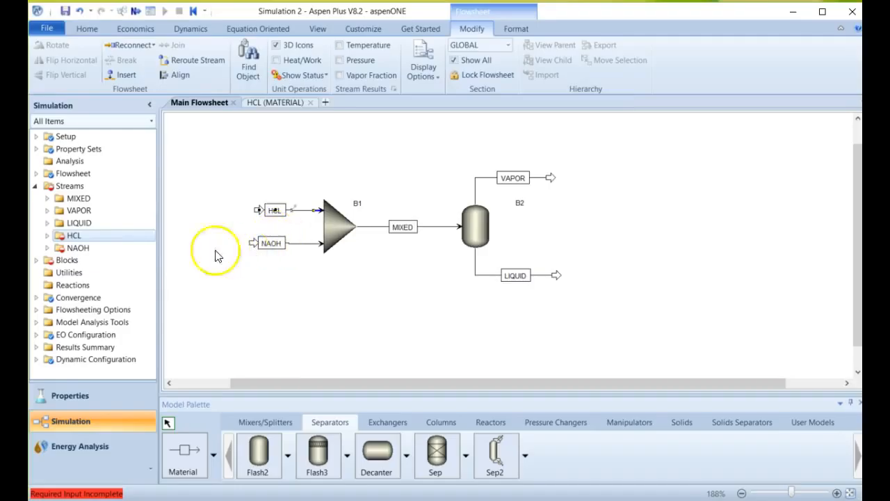
Set the HCL feed stream's temperature to 25 C and its pressure to 1 bar.
double_click(92, 236)
left_click(294, 197)
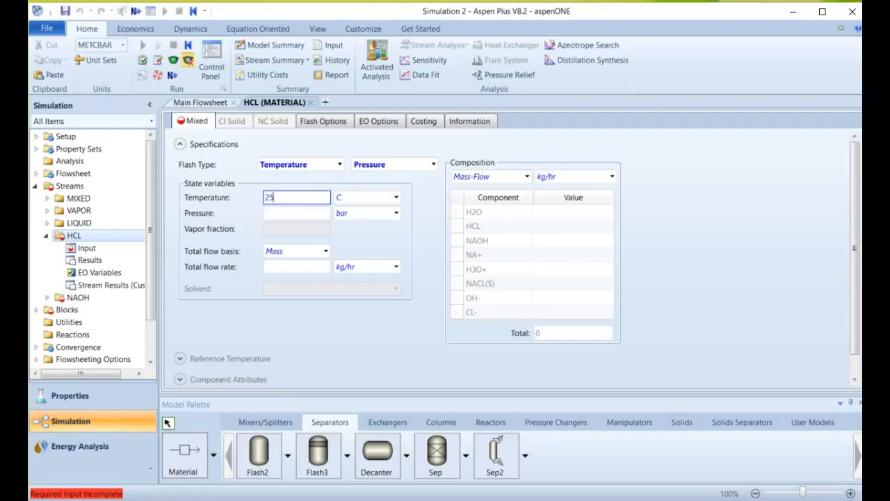
key("Tab")
key("Tab")
type("1")
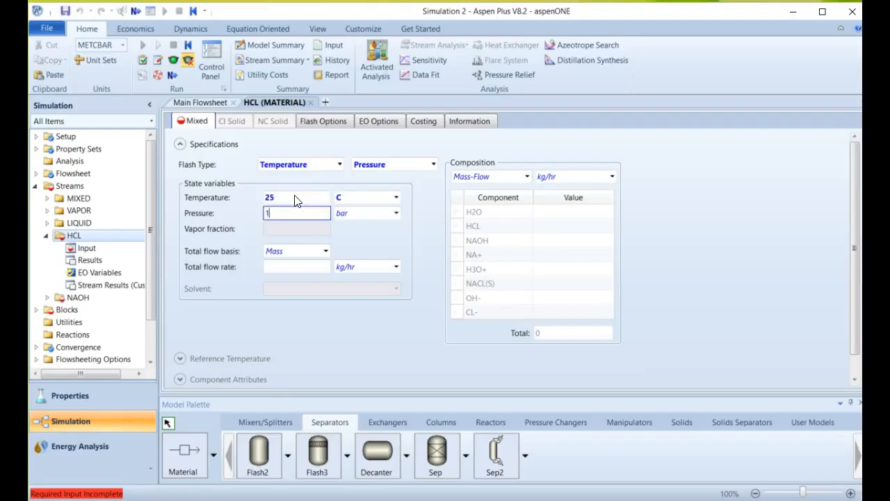
key("Tab")
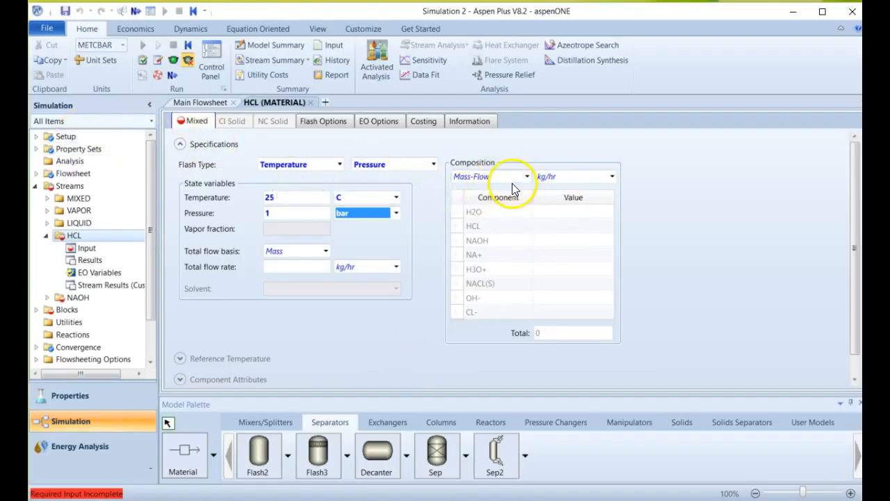
Change the simulation's global flow basis to Mole in the setup settings.
left_click(86, 137)
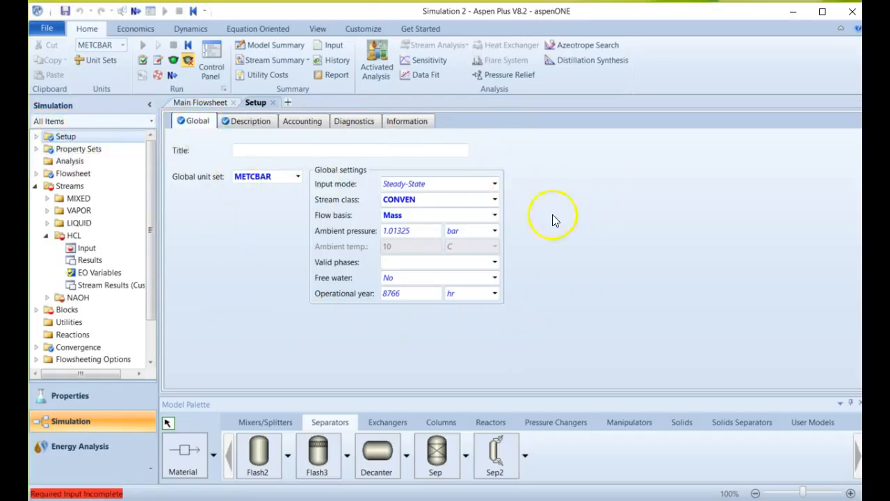
left_click(416, 184)
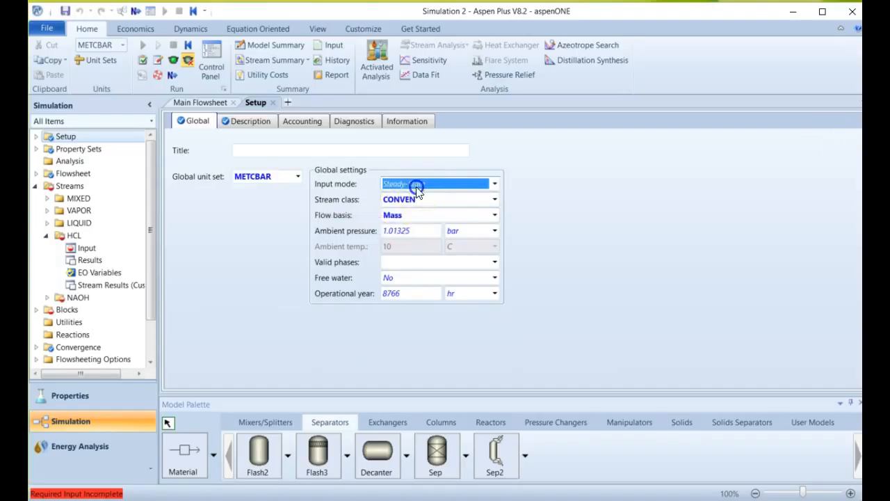
left_click(495, 183)
left_click(575, 184)
left_click(495, 216)
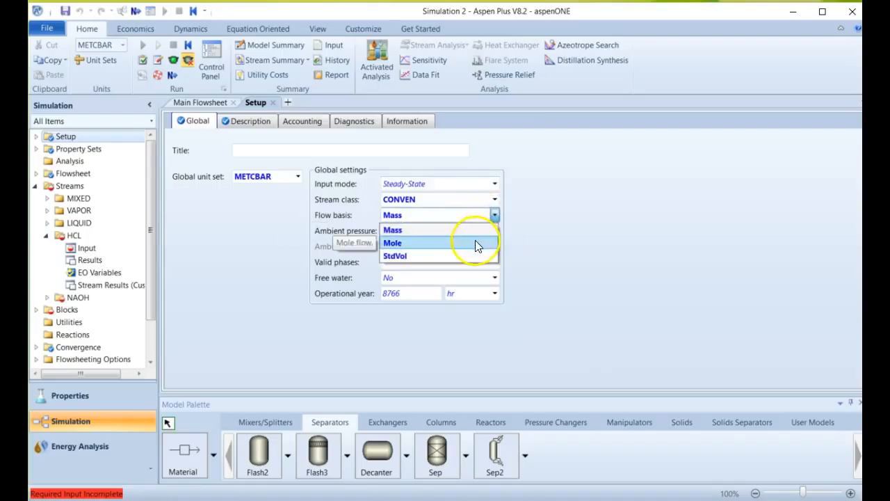
left_click(477, 243)
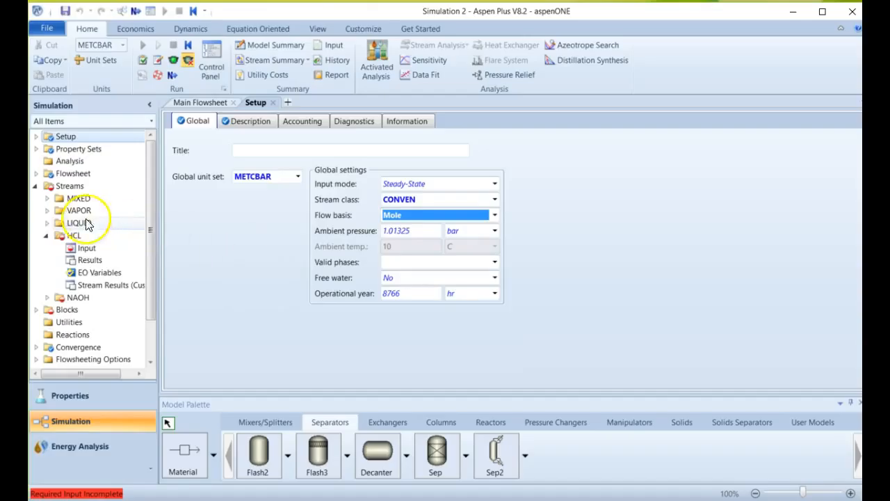
Specify the HCL feed's composition as Mole-Flow in kmol/hr, with 10 for H2O and 1 for HCL.
double_click(69, 239)
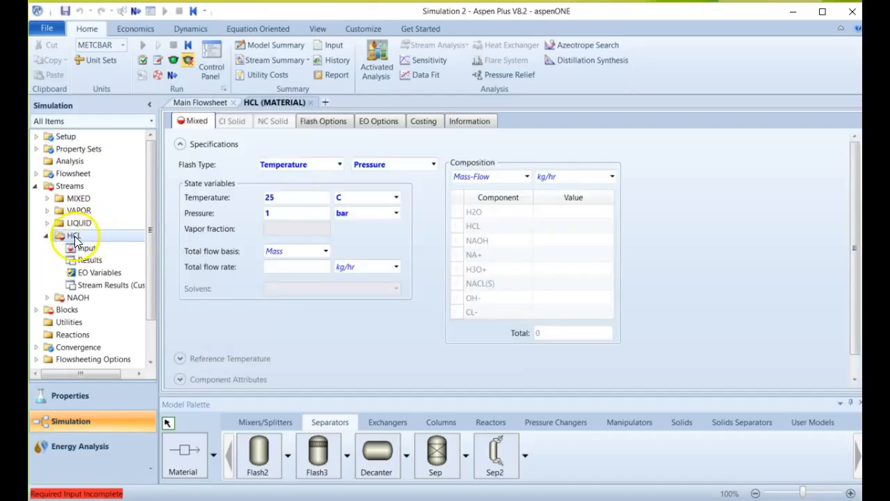
left_click(526, 177)
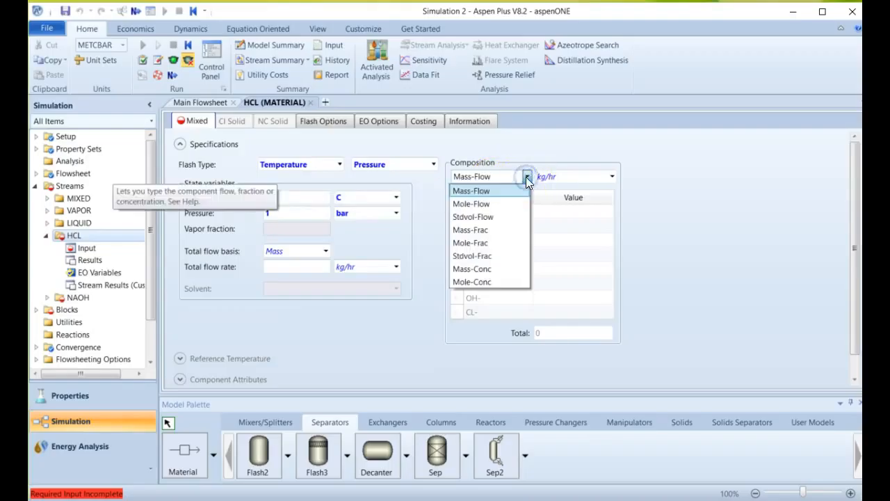
left_click(522, 206)
left_click(556, 213)
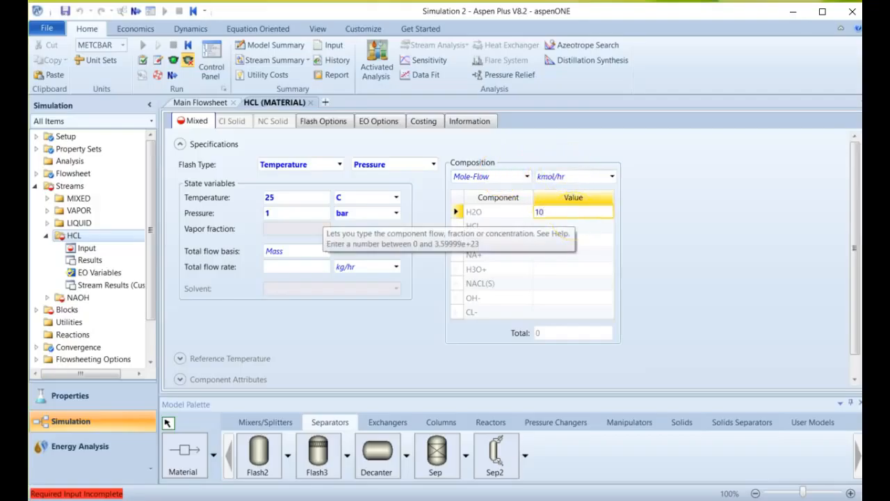
left_click(572, 226)
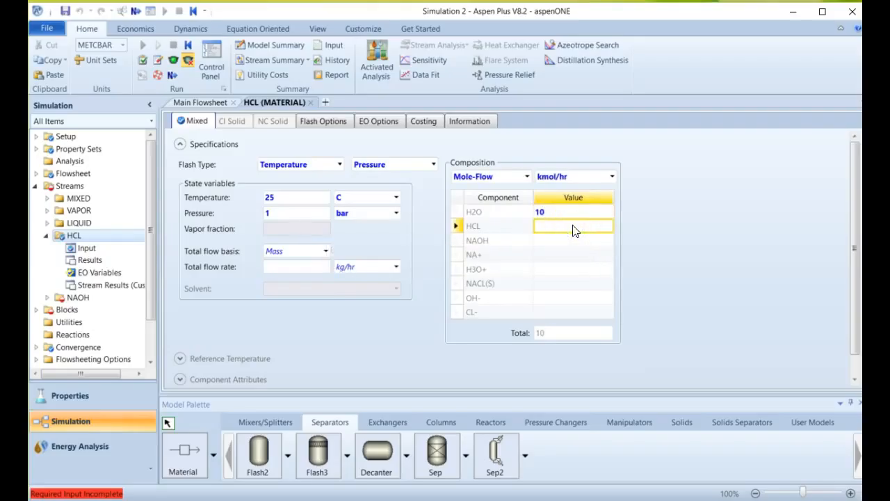
type("1")
left_click(709, 235)
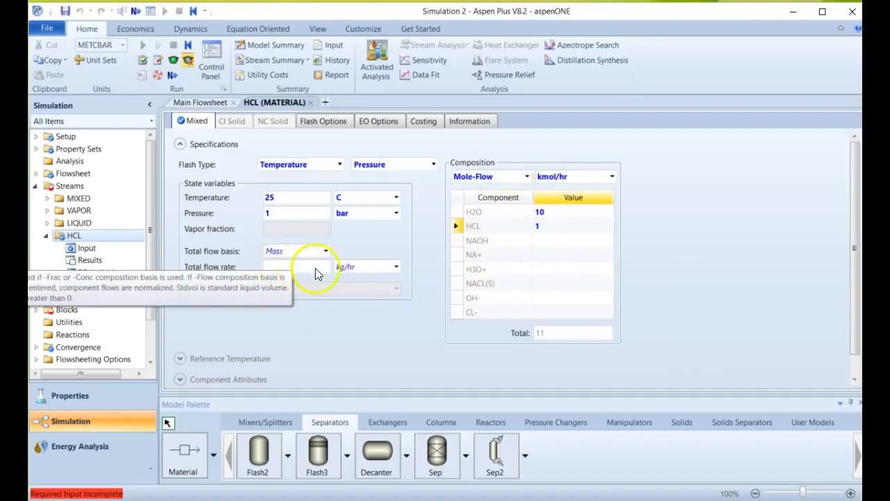
Enter the NAOH feed's mole flows as 10 kmol/hr H2O and 1.1 kmol/hr NAOH.
left_click(80, 297)
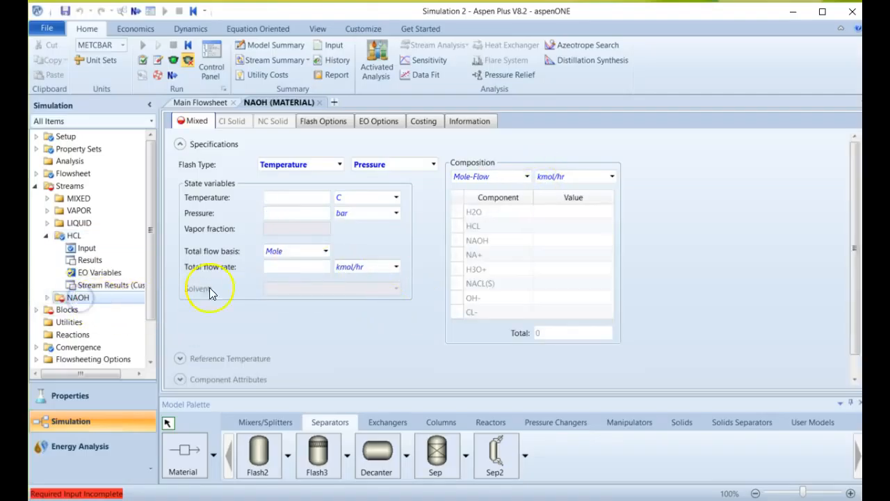
left_click(569, 212)
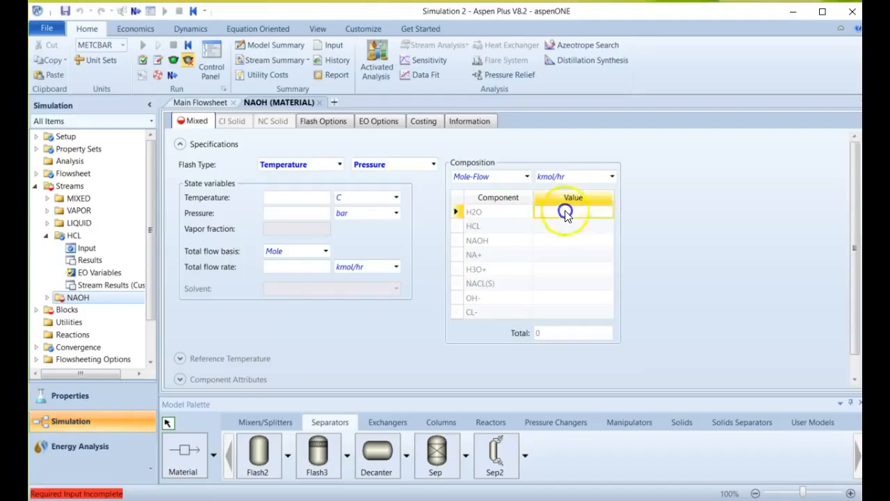
type("10")
left_click(589, 241)
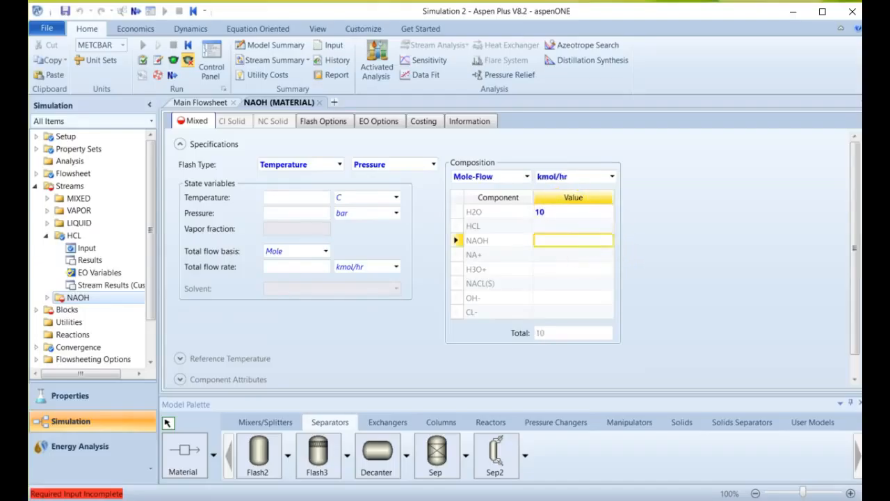
type("1.1")
key("Return")
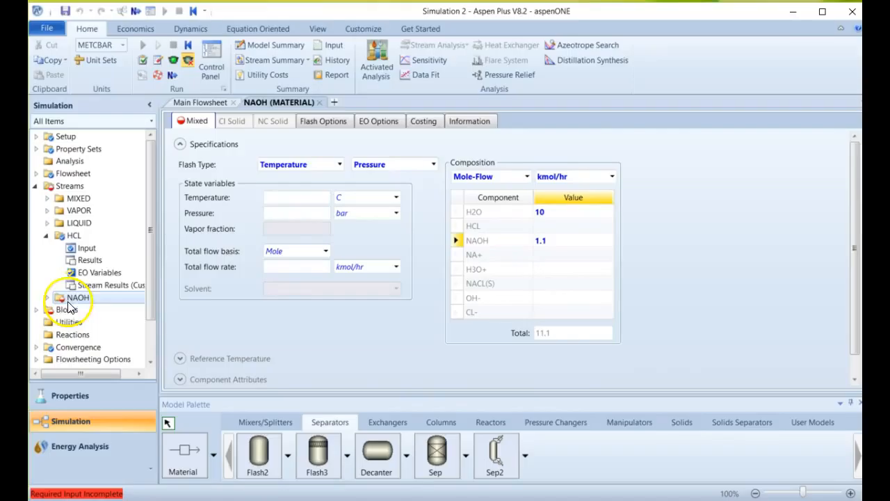
Set the NAOH feed stream's temperature to 25 C and its pressure to 1 bar.
left_click(292, 200)
type("25")
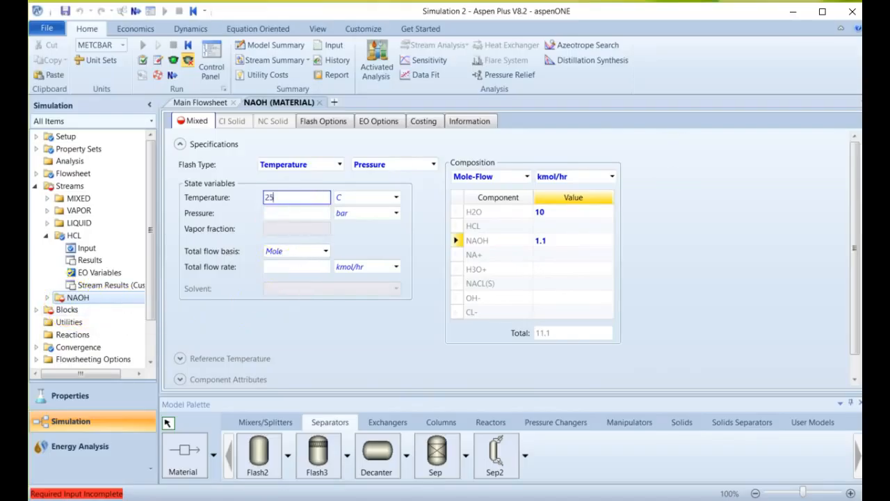
left_click(283, 209)
type("1")
left_click(317, 324)
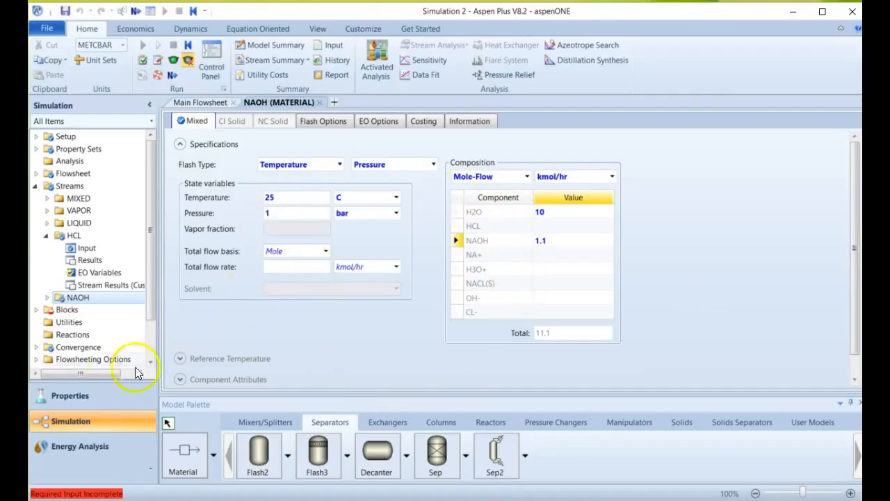
Expand the list of blocks and rename mixer block B1 as MIXER on the main flowsheet.
left_click(63, 311)
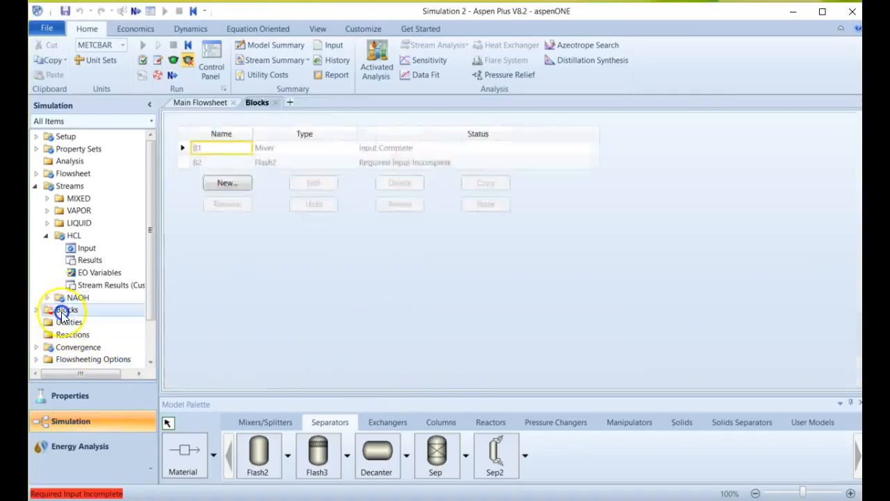
left_click(35, 310)
scroll(104, 313, "down", 1)
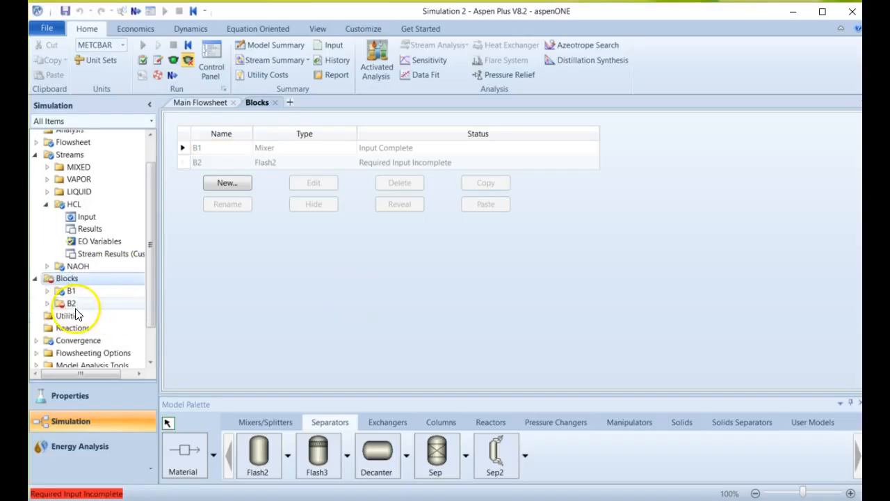
left_click(197, 103)
left_click(358, 203)
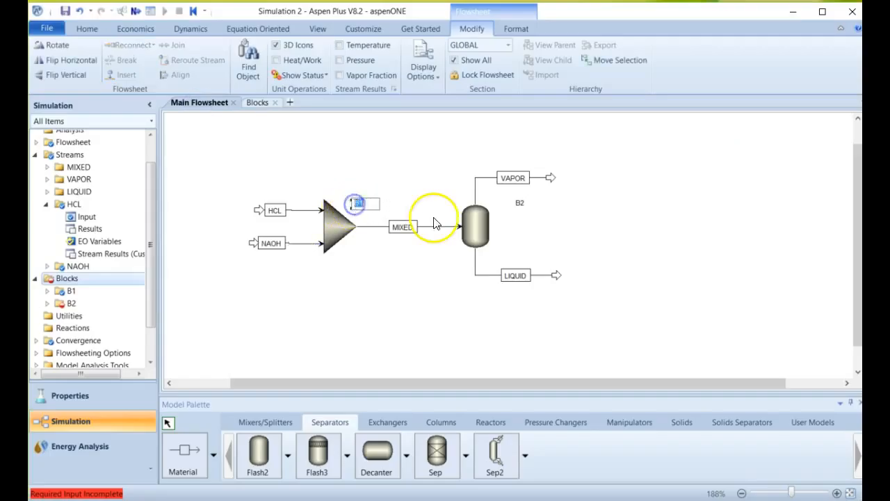
type("MIXER")
left_click(814, 248)
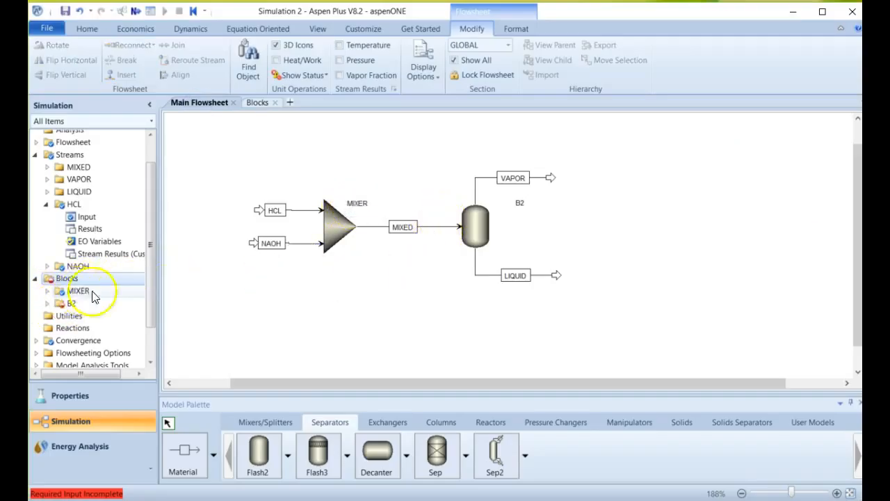
Rename separator block B2 as FLASH and place its label close beside the vessel.
left_click(521, 204)
left_click_drag(507, 220, 501, 220)
double_click(497, 221)
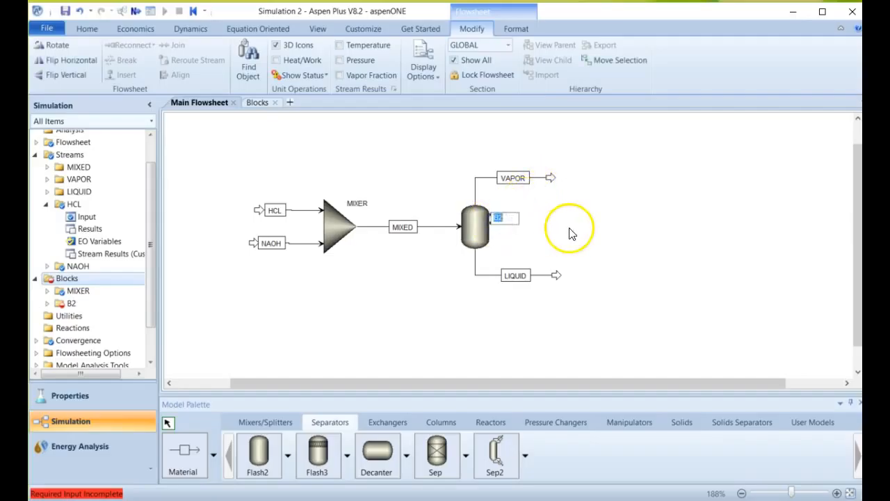
type("GLAS")
key("BackSpace")
key("BackSpace")
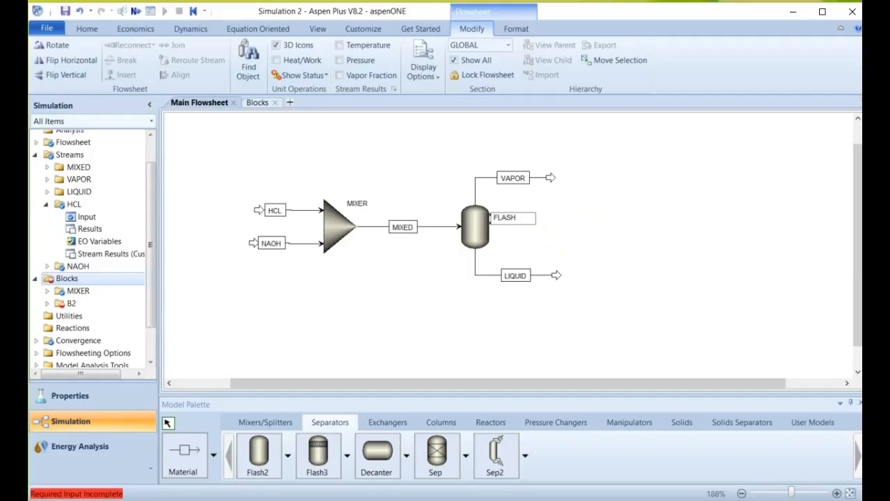
left_click(586, 226)
left_click_drag(514, 216, 514, 207)
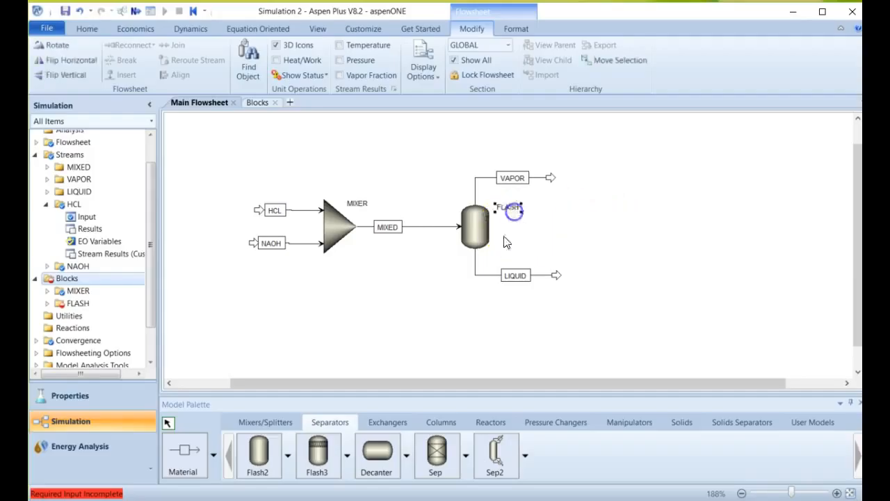
Specify the FLASH block by vapor fraction and pressure, with pressure 0 bar and vapor fraction 0.75.
double_click(72, 307)
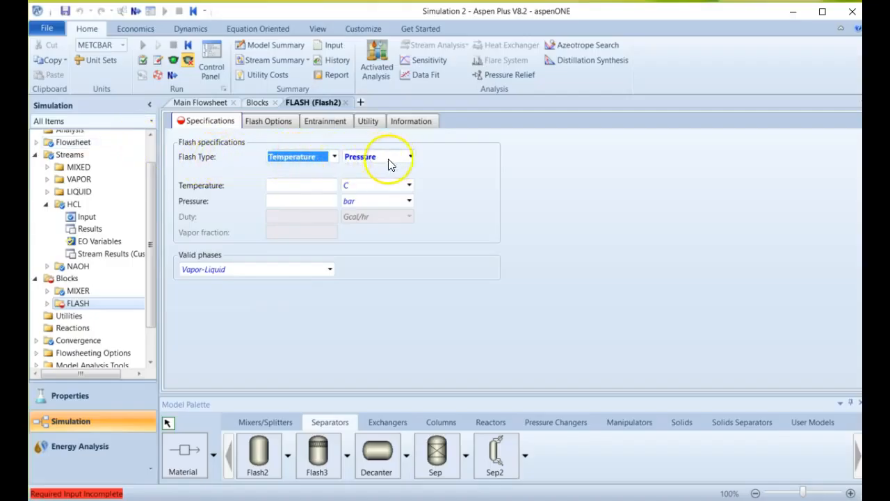
left_click(333, 157)
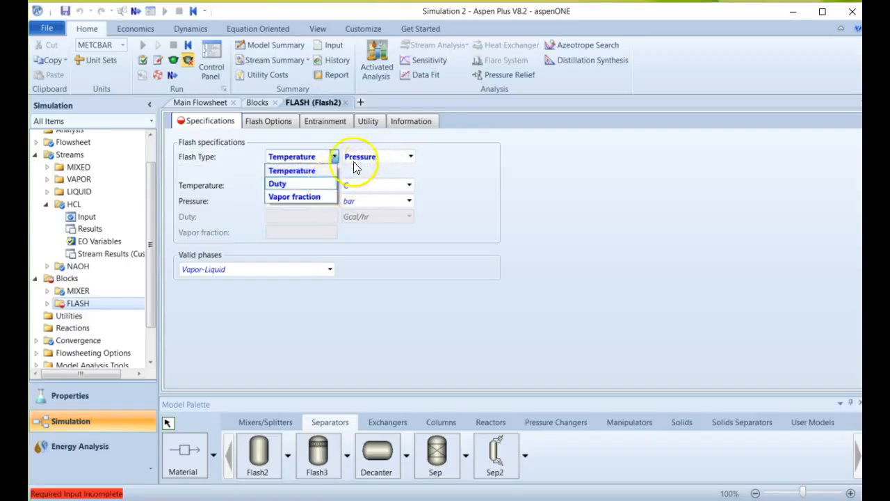
left_click(314, 197)
left_click(301, 201)
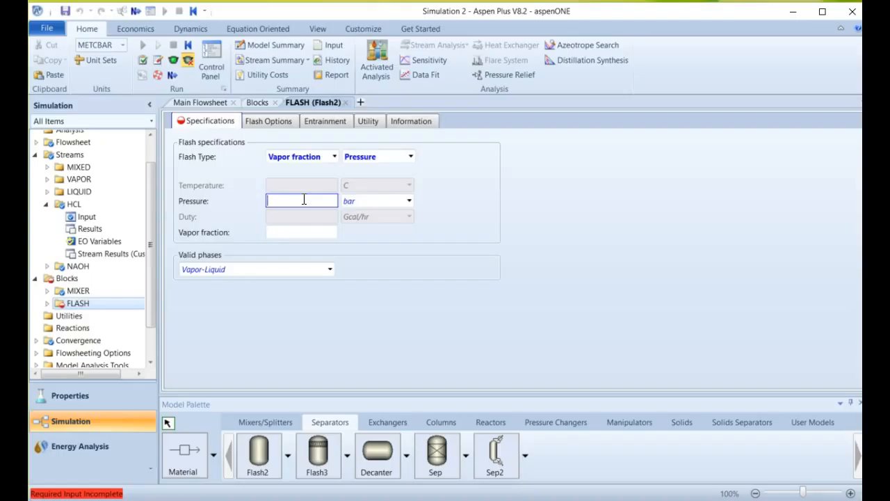
left_click(291, 231)
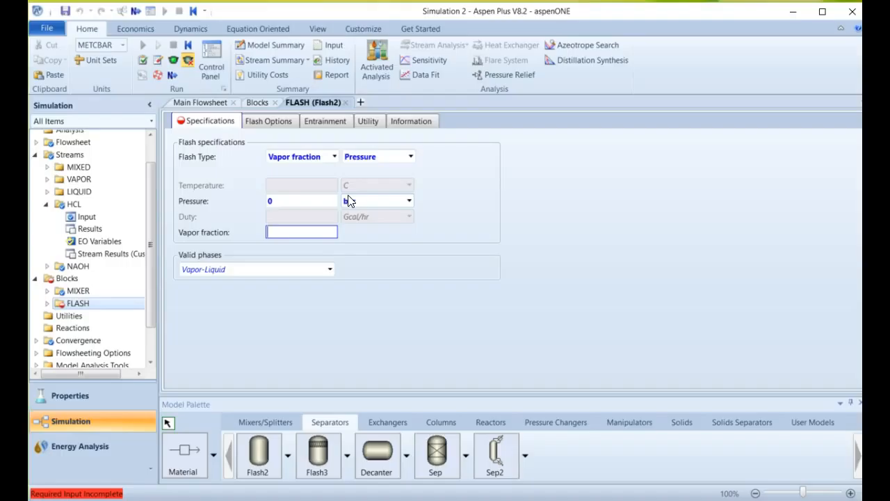
left_click(338, 234)
type("0.75")
left_click(318, 285)
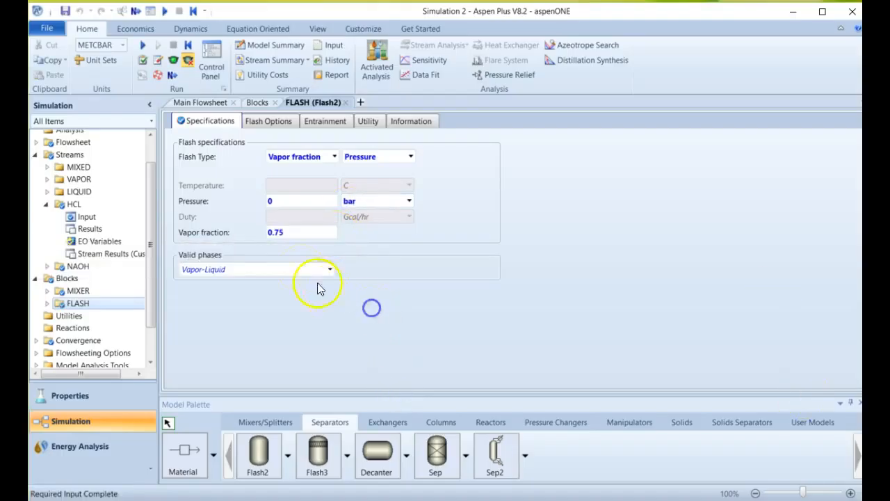
left_click(290, 320)
left_click(259, 333)
Check whether all required simulation input is complete, and decline to run the simulation.
left_click(150, 339)
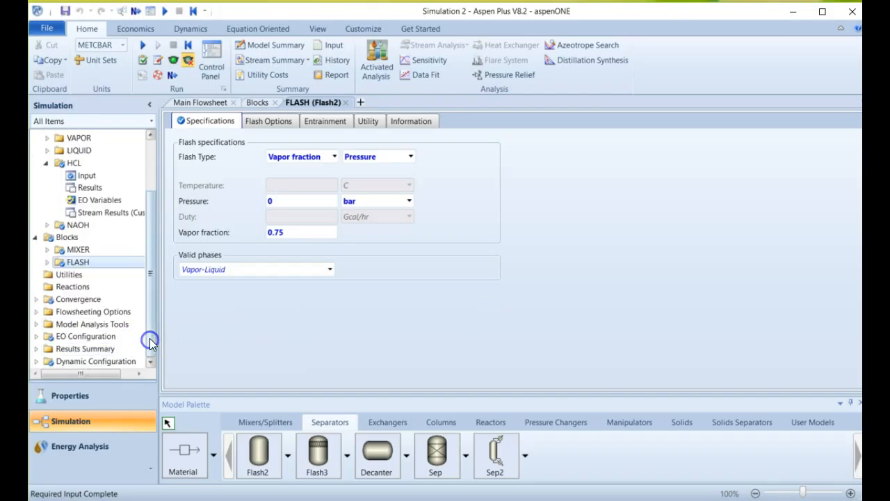
left_click_drag(150, 338, 151, 231)
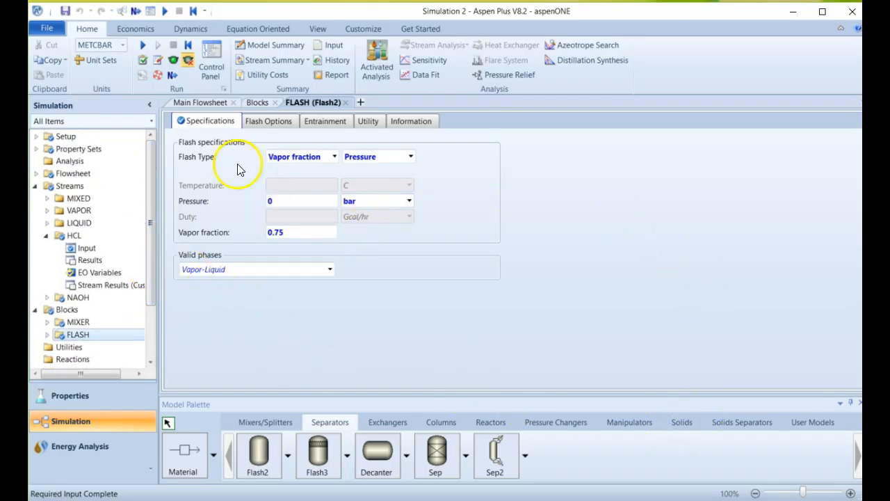
left_click(135, 11)
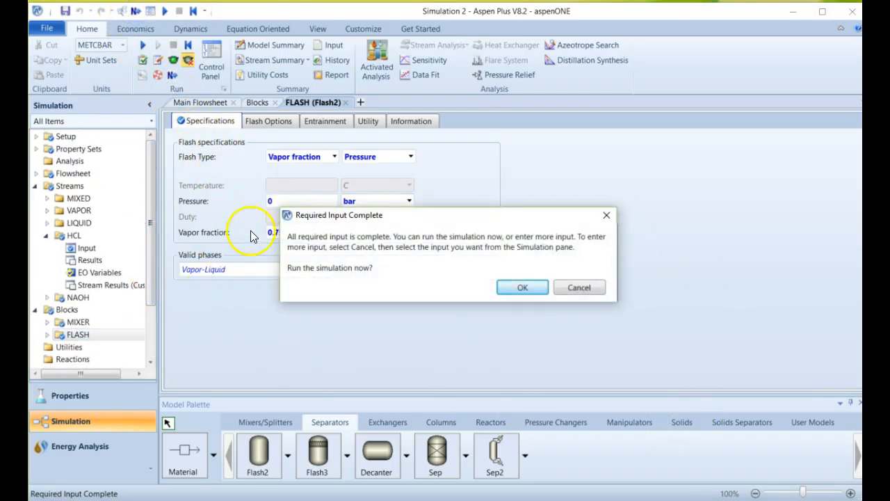
left_click(583, 291)
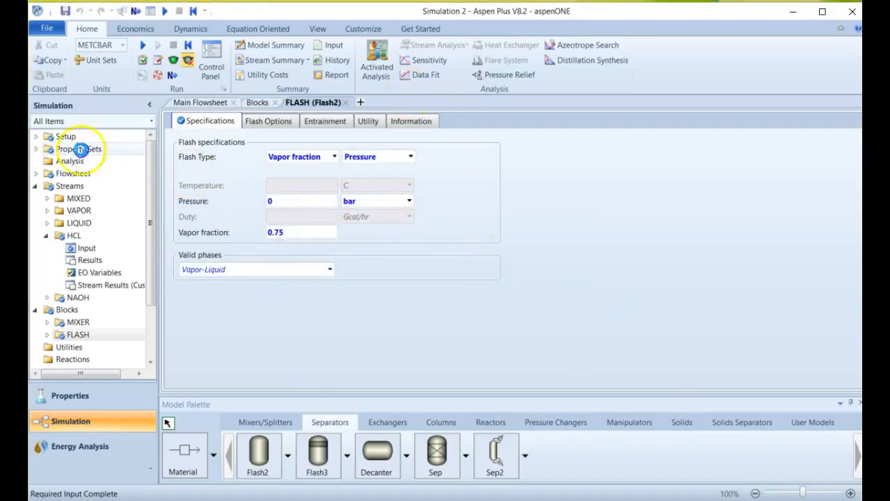
Include mole fractions in the stream report through the setup report options.
left_click(85, 149)
left_click(66, 135)
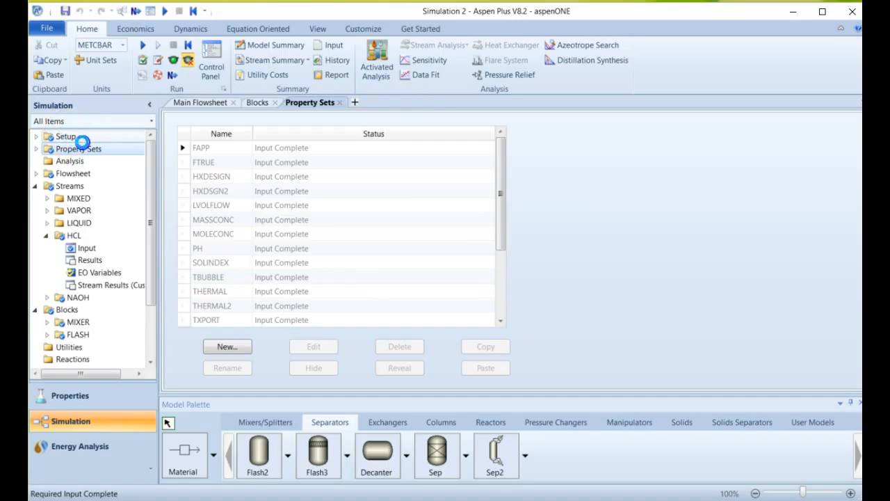
left_click(37, 137)
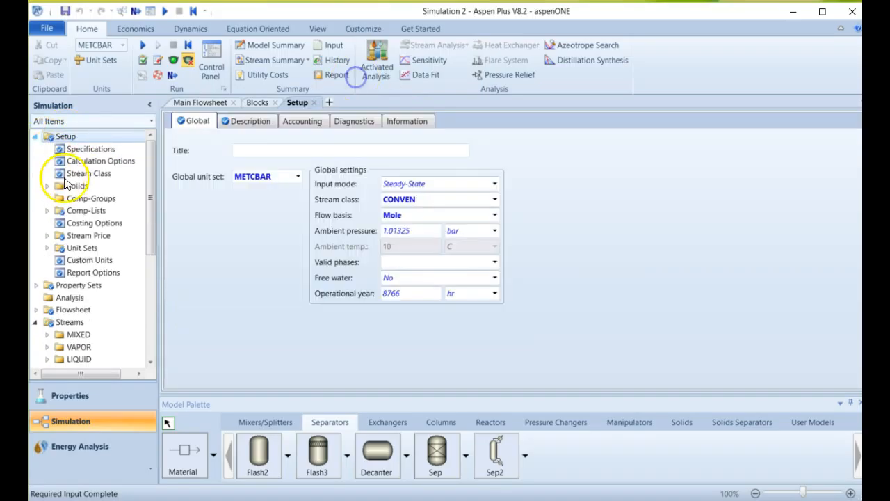
left_click(97, 271)
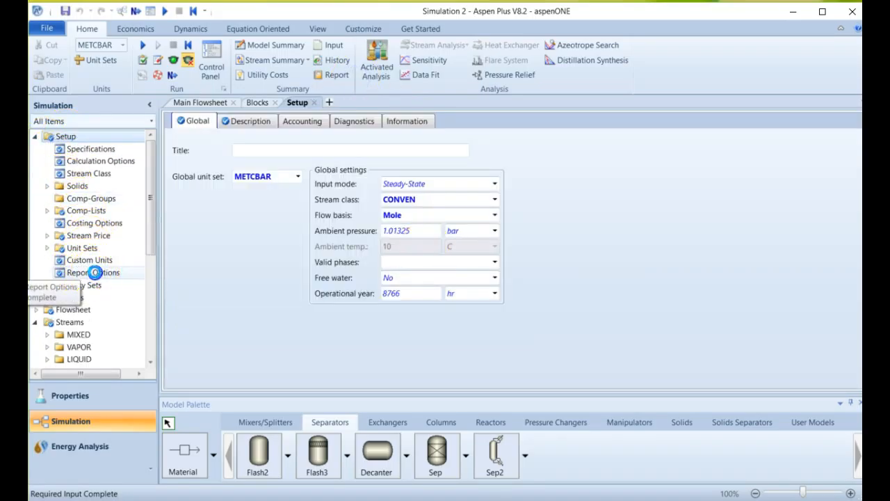
left_click(306, 122)
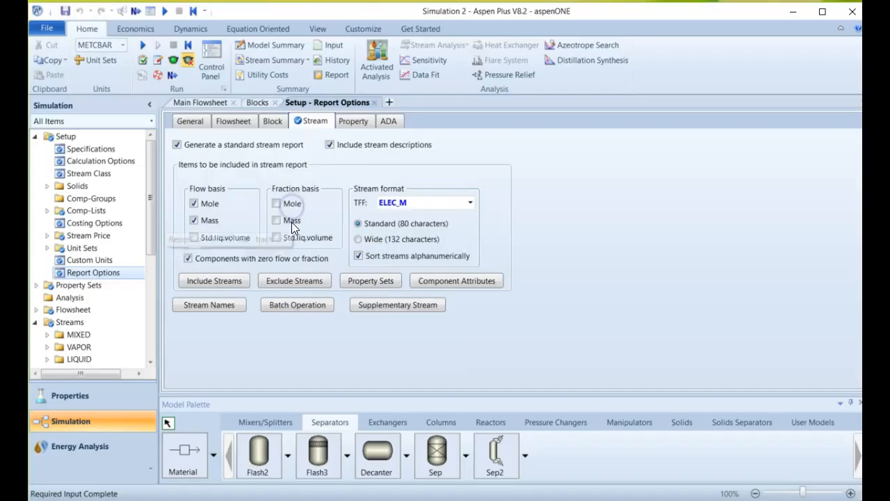
left_click(287, 203)
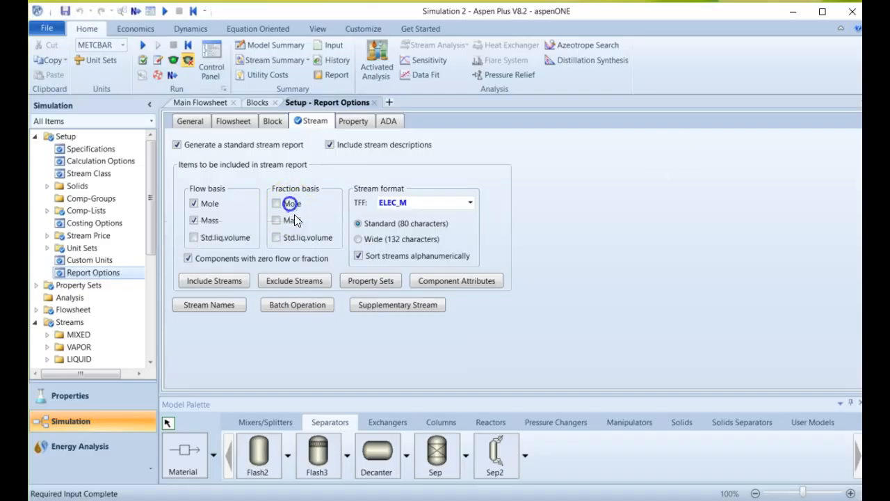
Add the TBUBBLE property set to the stream report's selected property sets.
left_click(374, 285)
left_click(370, 279)
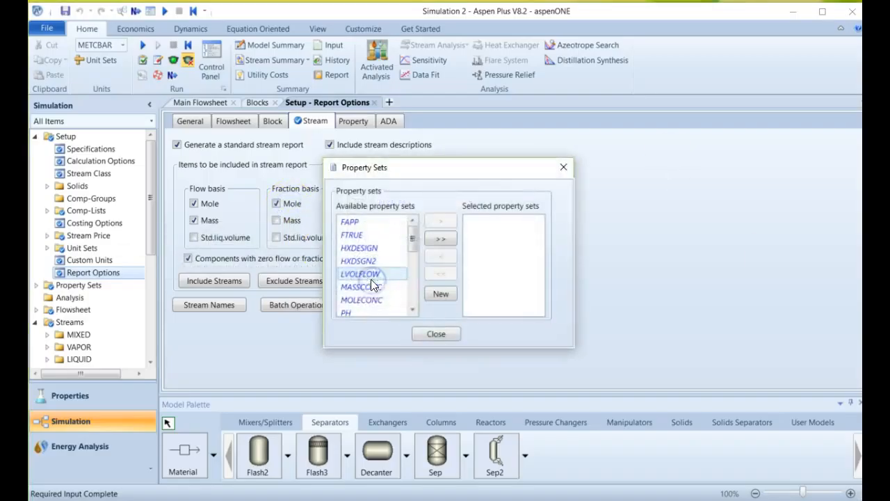
left_click(417, 256)
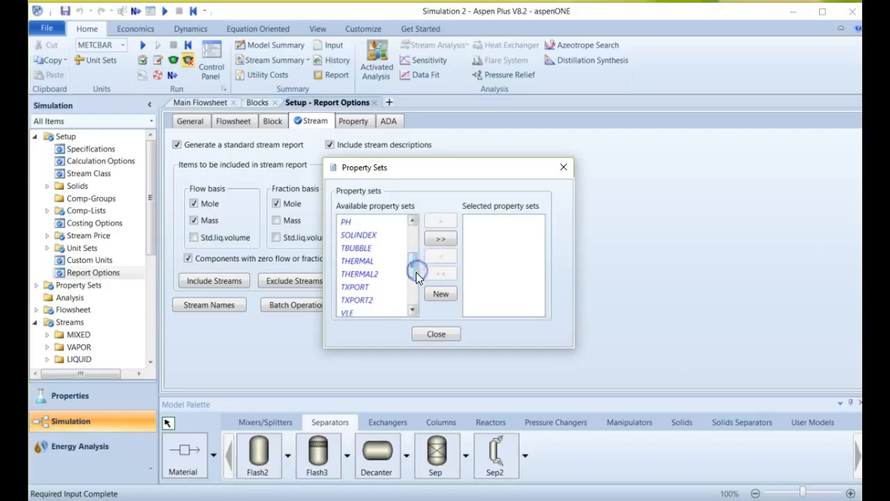
left_click_drag(414, 271, 411, 267)
left_click(394, 260)
left_click(448, 224)
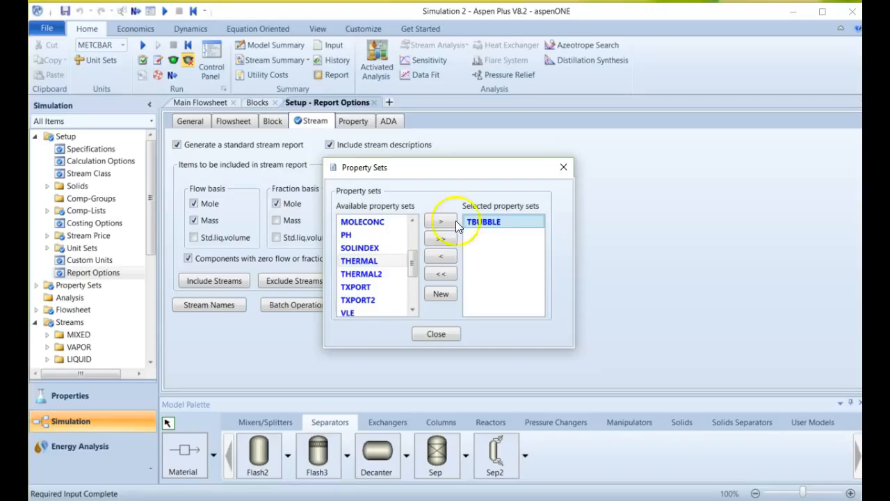
Add the WXAPP property set to the stream report as well and close the property set selection.
scroll(411, 284, "down", 1)
left_click_drag(410, 284, 410, 307)
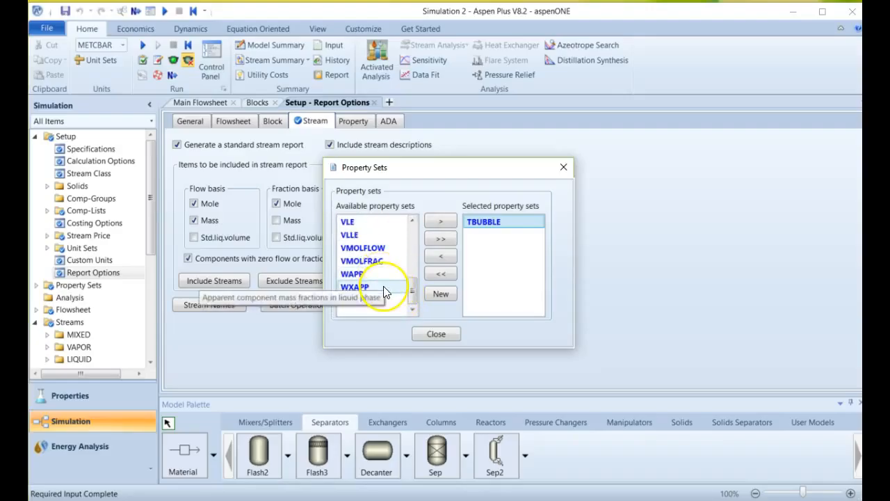
left_click(384, 286)
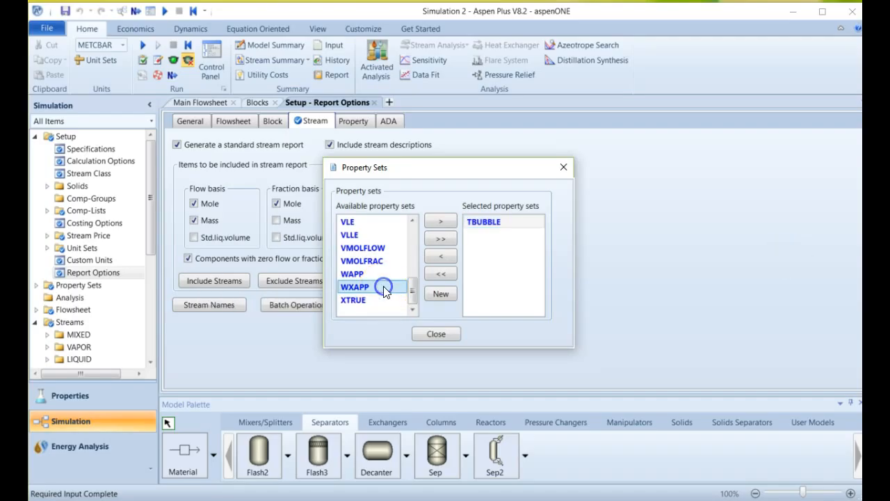
left_click(441, 222)
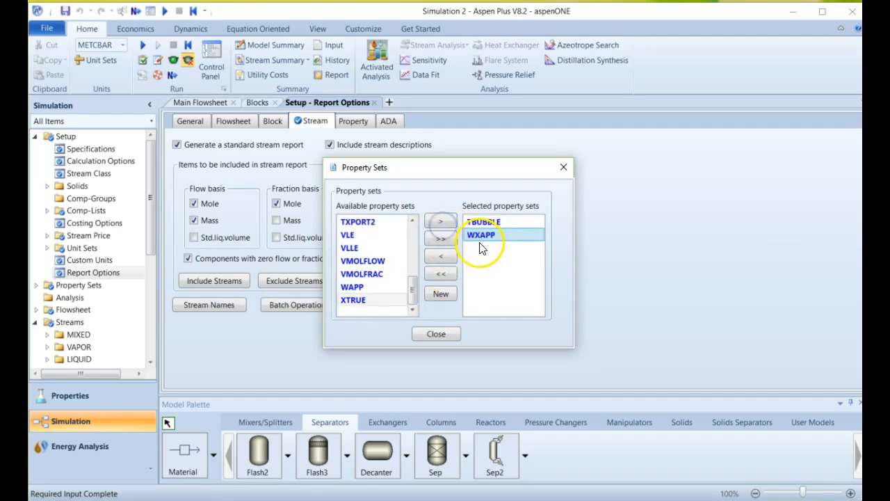
left_click(448, 332)
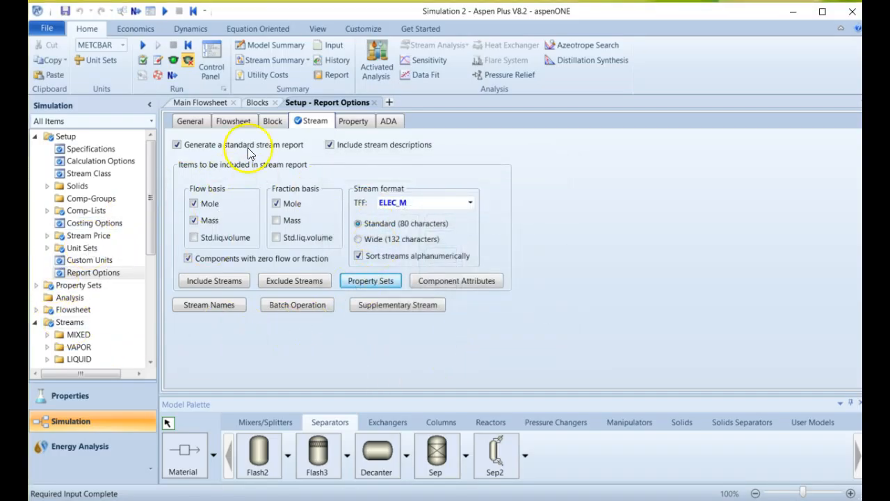
Run the simulation, cancel the Windows Installer prompt, and open the run status in the results summary.
left_click(166, 11)
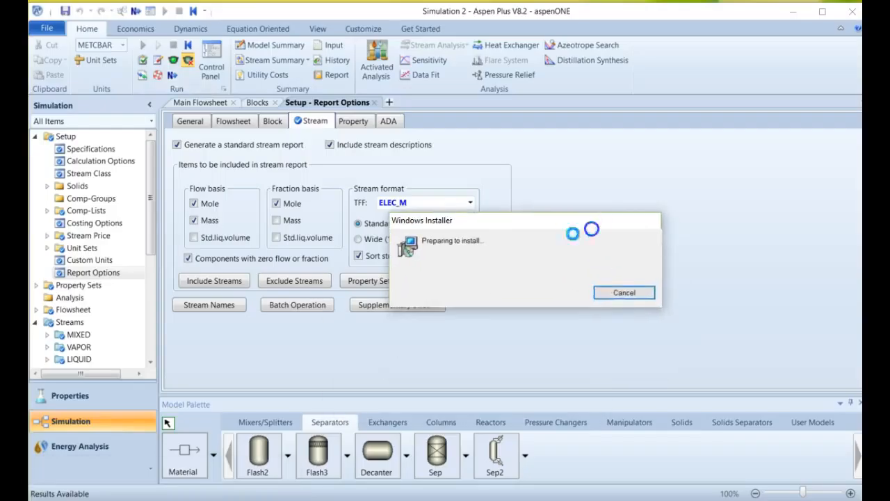
left_click(625, 293)
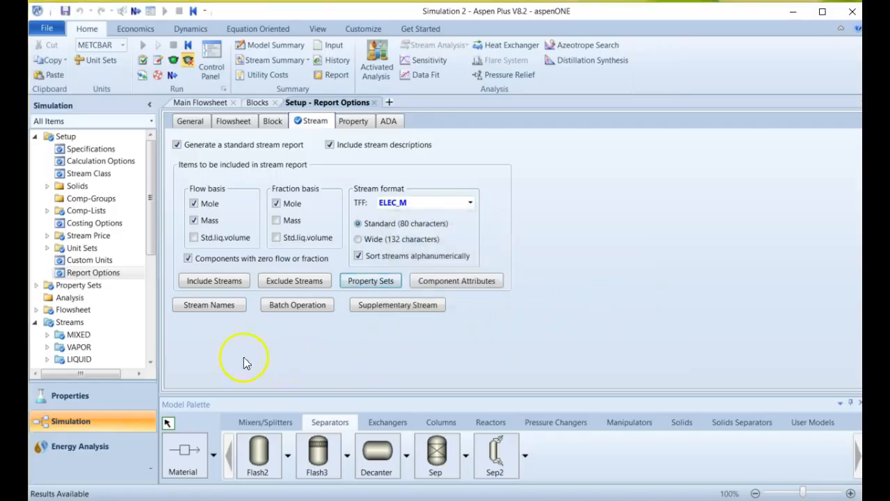
left_click(83, 327)
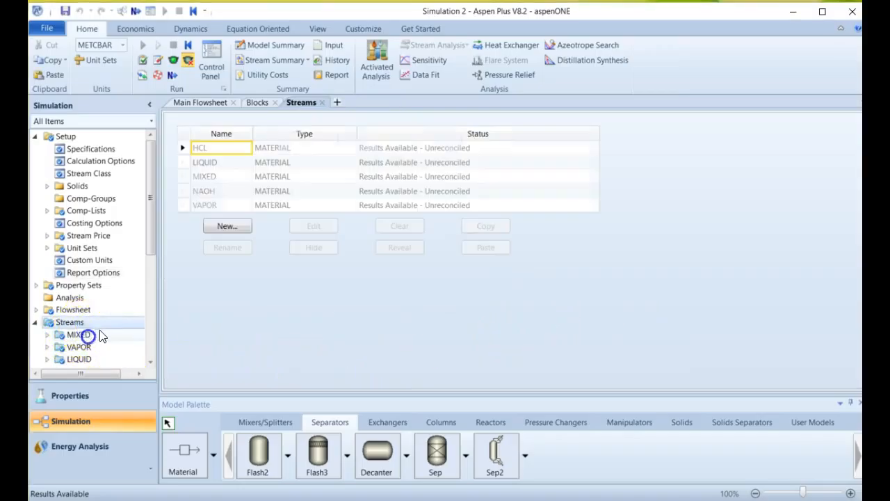
scroll(97, 286, "down", 4)
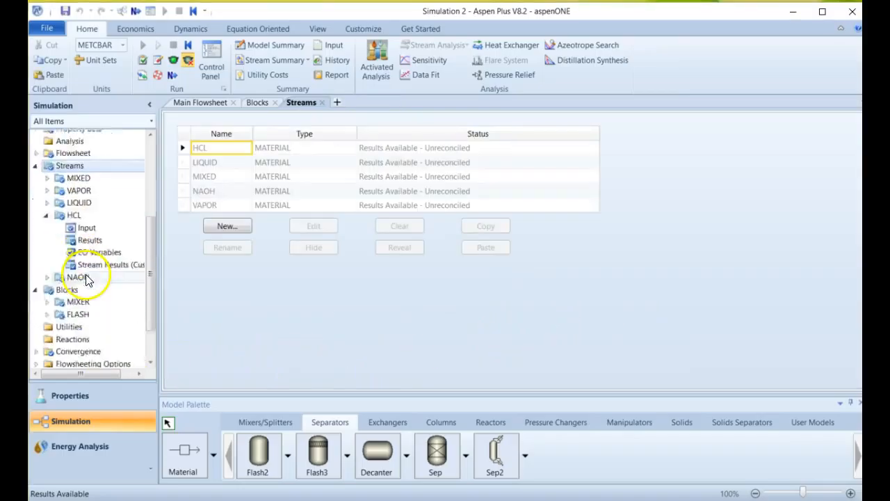
left_click(82, 350)
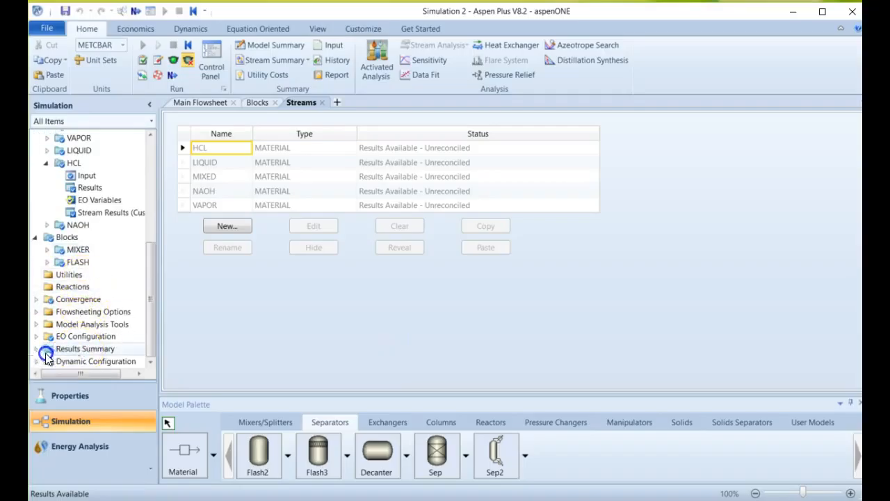
left_click(76, 363)
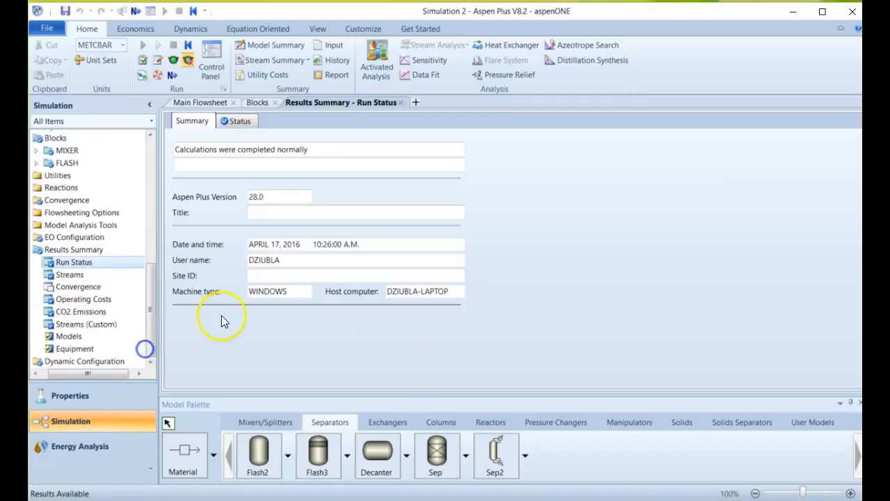
Open the results summary for all streams and look through the whole material table.
left_click(117, 277)
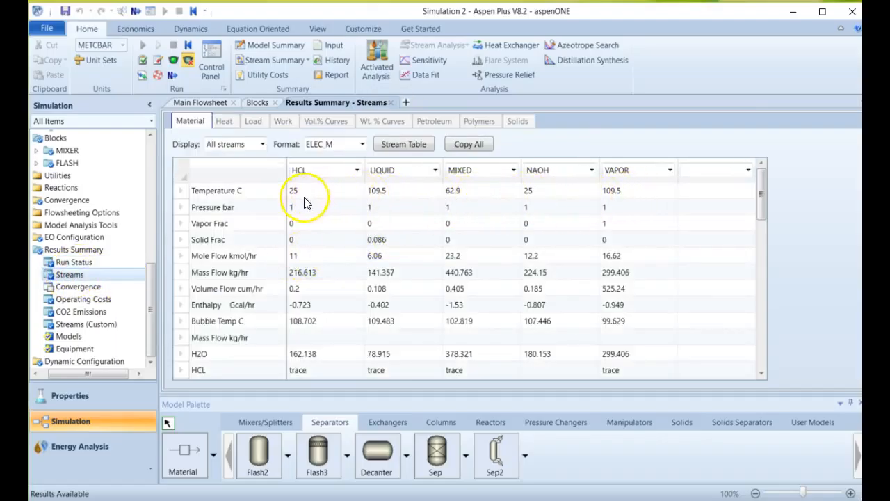
scroll(546, 306, "down", 4)
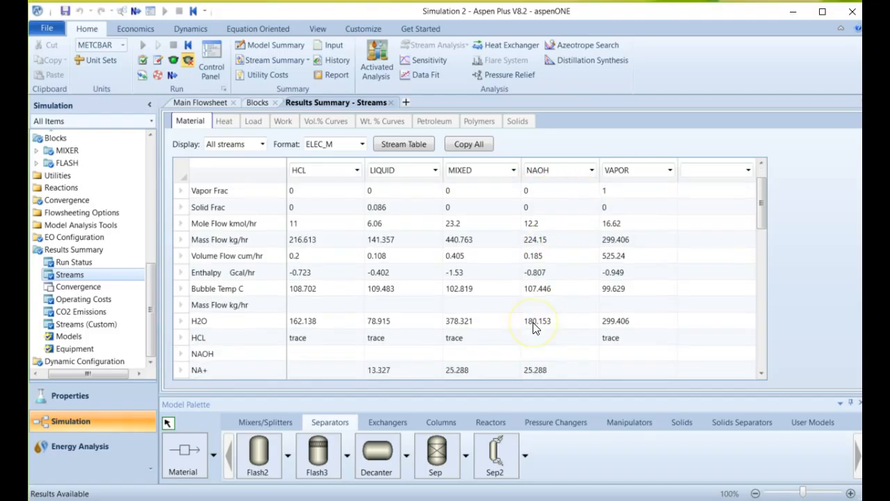
scroll(574, 326, "down", 5)
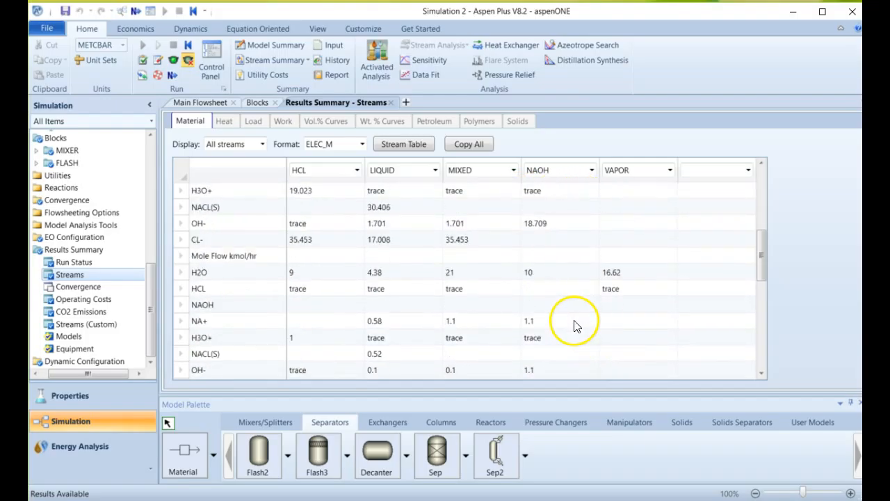
scroll(576, 331, "down", 4)
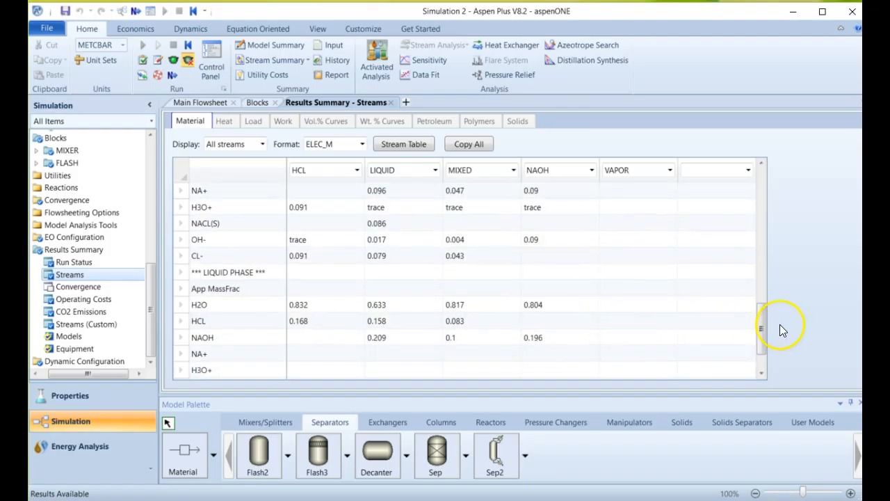
left_click_drag(767, 328, 770, 178)
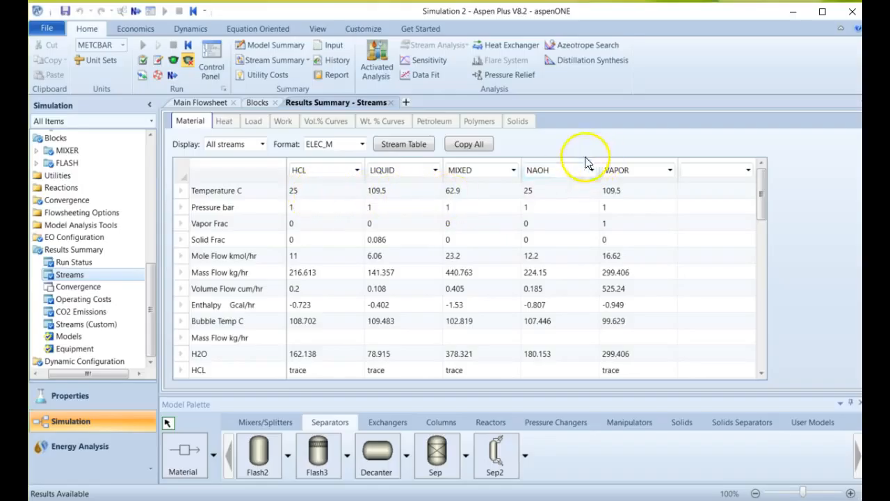
left_click_drag(559, 170, 487, 167)
left_click_drag(550, 170, 440, 174)
left_click(439, 171)
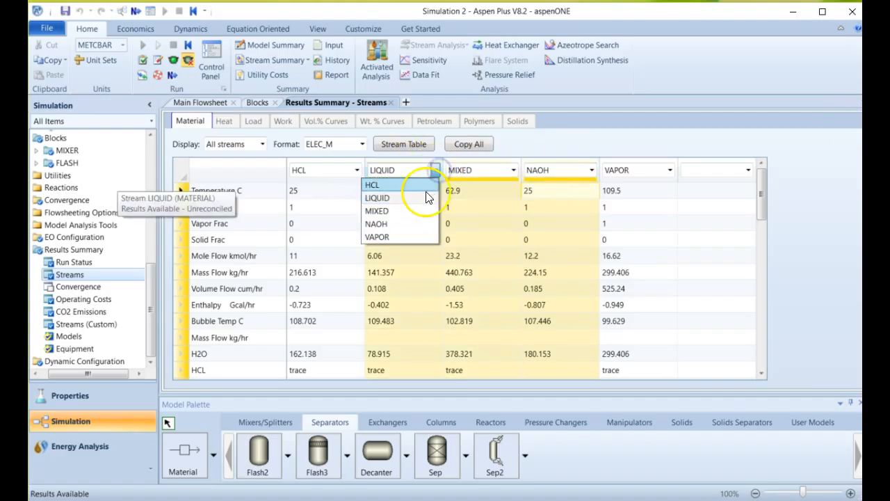
left_click(503, 220)
left_click(607, 231)
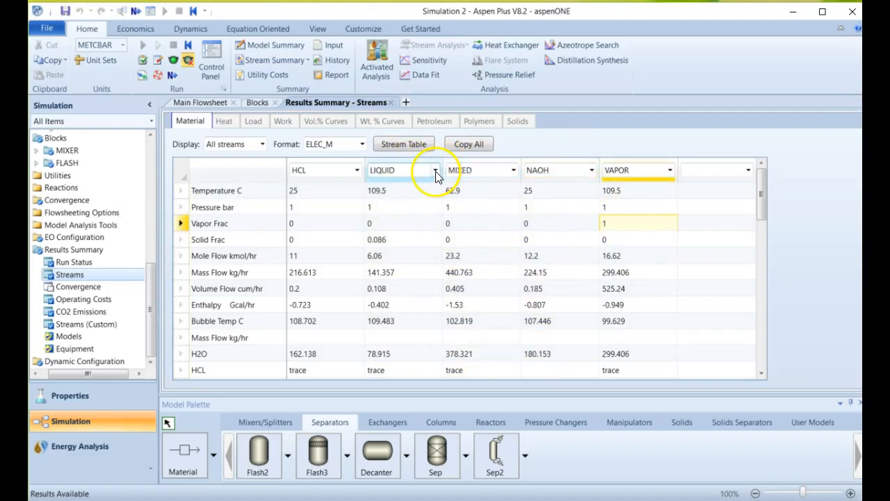
Rearrange the stream results table so NAOH fills the second column and LIQUID the fourth.
left_click(435, 170)
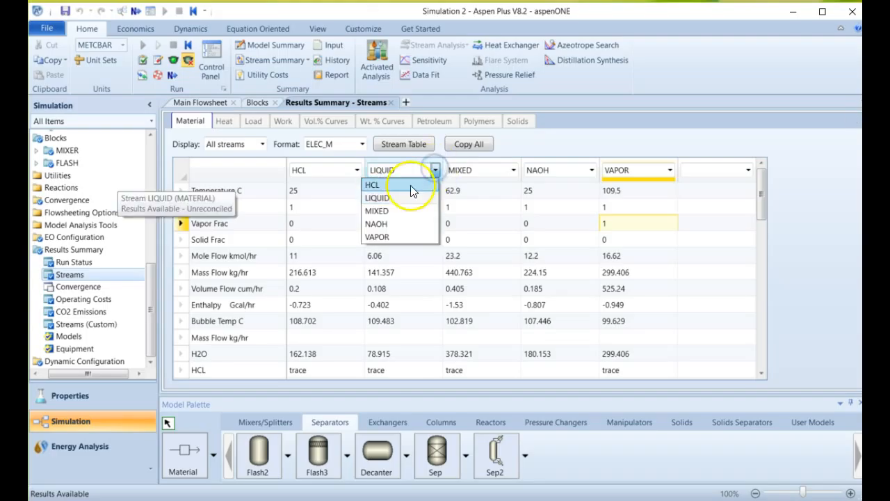
left_click(389, 223)
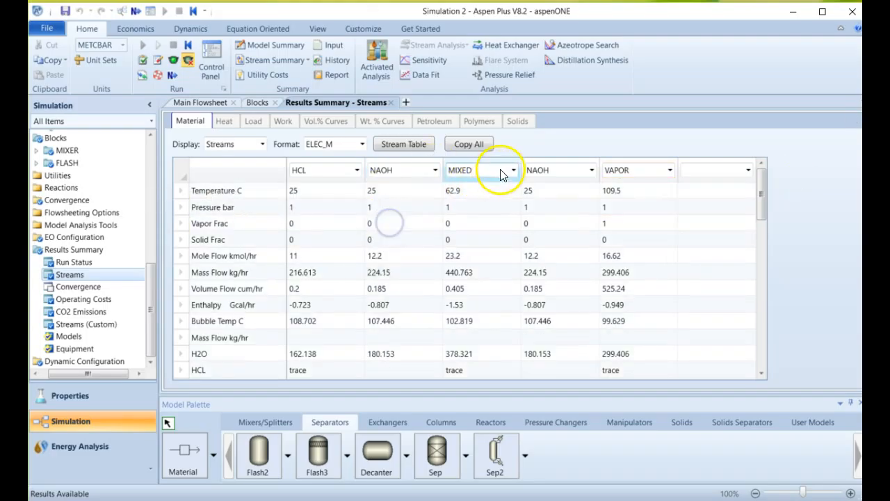
left_click(591, 170)
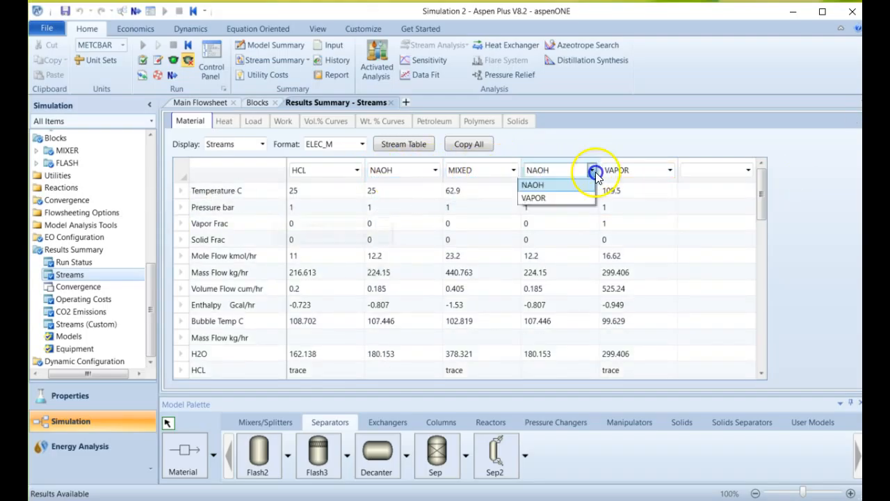
left_click(580, 194)
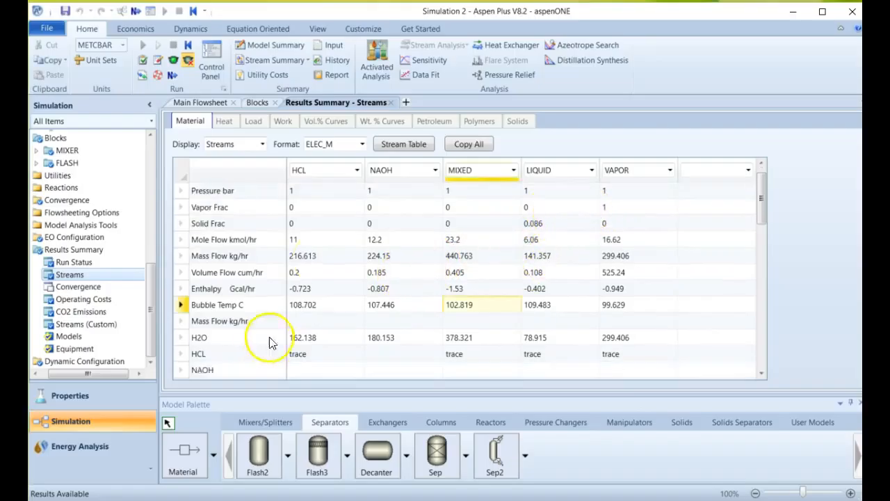
Examine the stream conditions, bubble temperatures, component mass and mole flows, mole fractions and apparent mass fractions across all five streams.
left_click(382, 190)
left_click(323, 193)
scroll(409, 213, "up", 1)
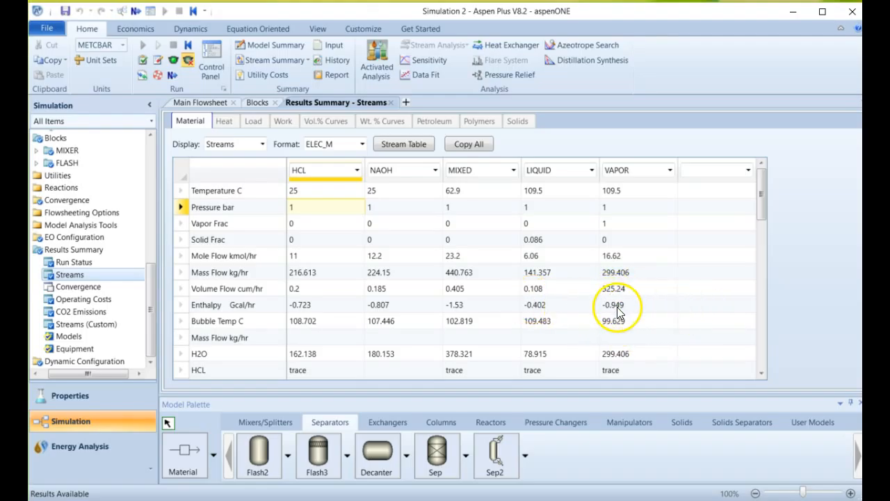
scroll(619, 314, "down", 4)
scroll(620, 313, "down", 3)
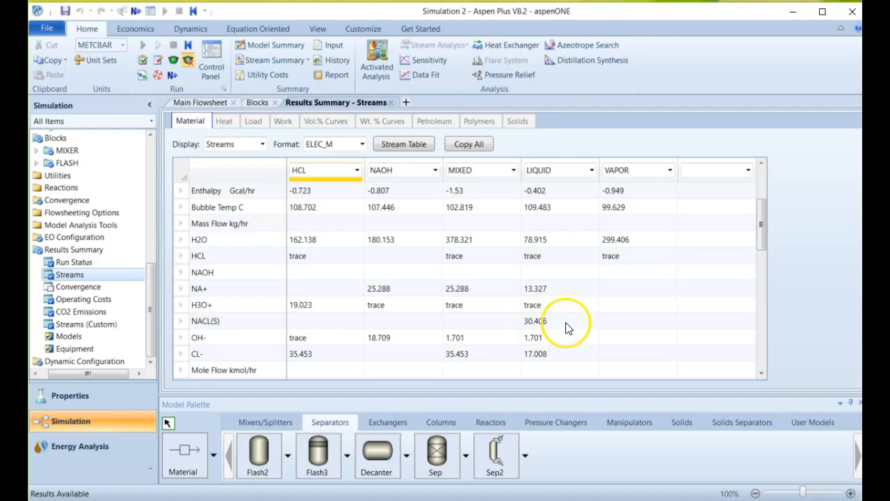
scroll(567, 328, "down", 3)
scroll(562, 325, "down", 2)
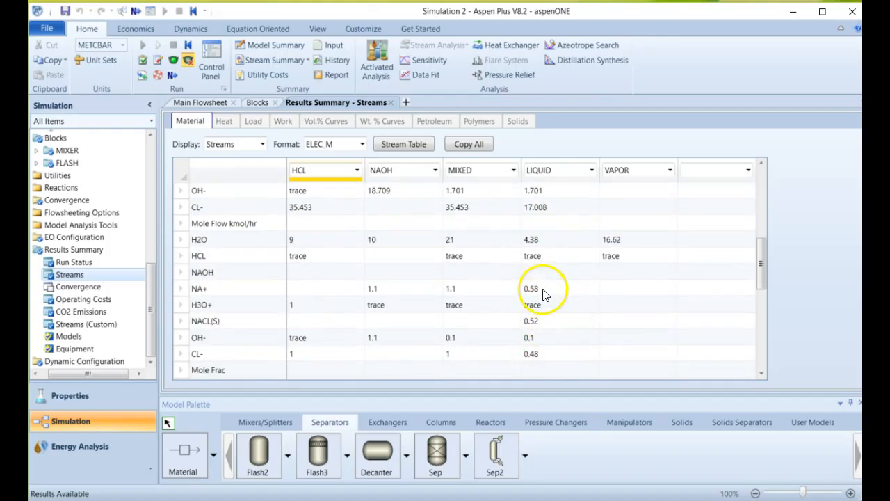
scroll(551, 324, "down", 4)
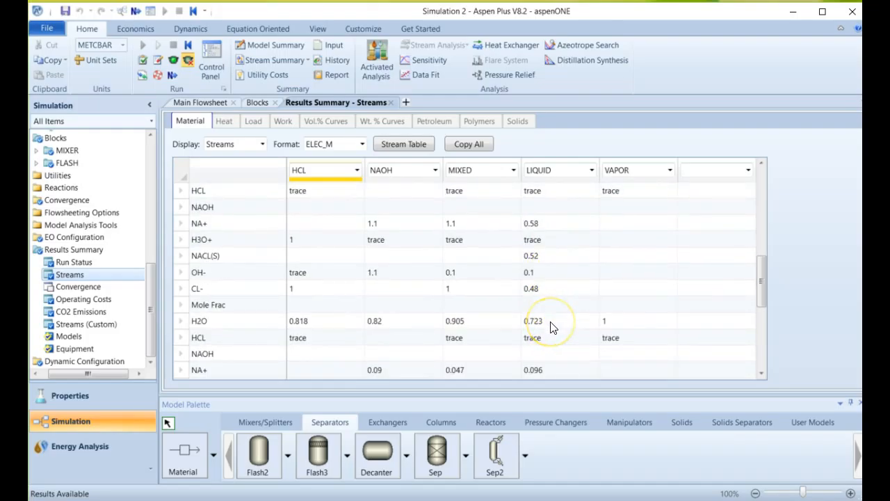
scroll(551, 328, "down", 4)
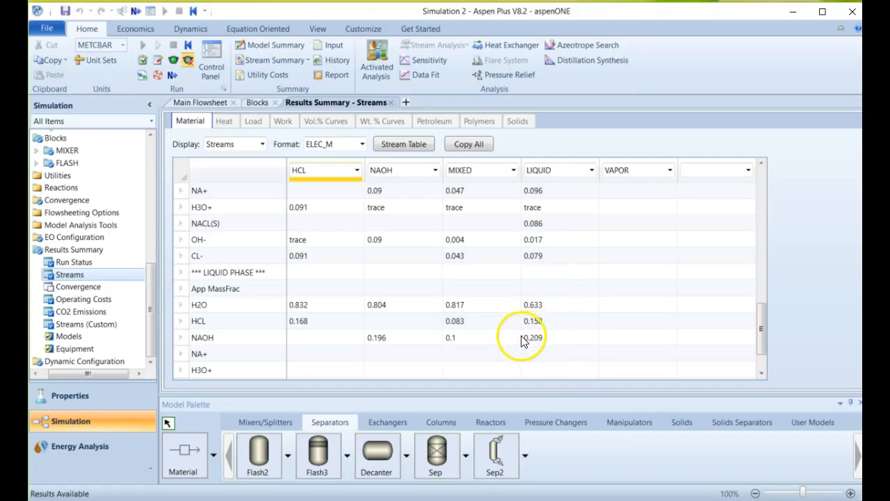
scroll(560, 326, "down", 1)
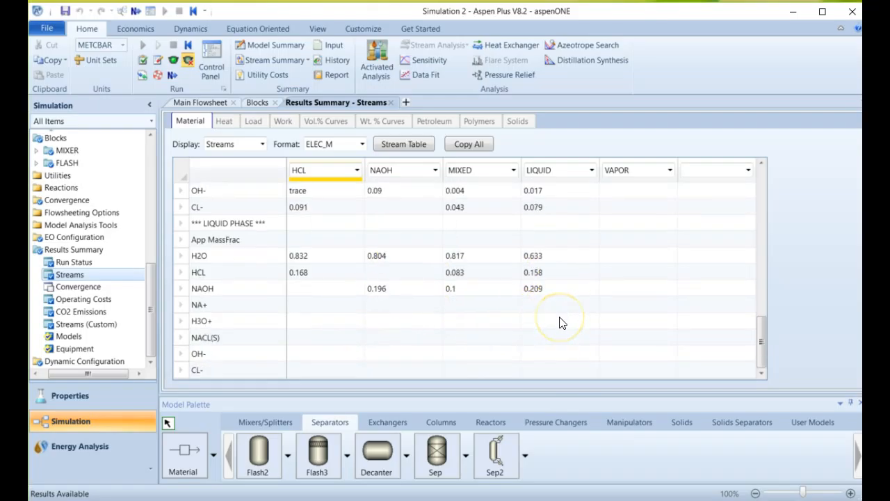
Compare the component mass flows, mole flows, mole fractions and apparent mass fractions of the MIXED, LIQUID and VAPOR streams.
scroll(560, 323, "up", 6)
scroll(556, 322, "up", 3)
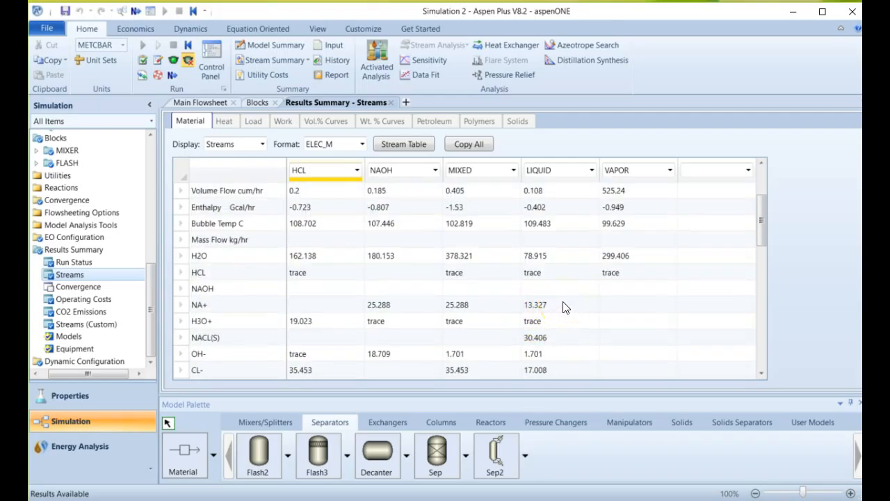
scroll(563, 306, "down", 2)
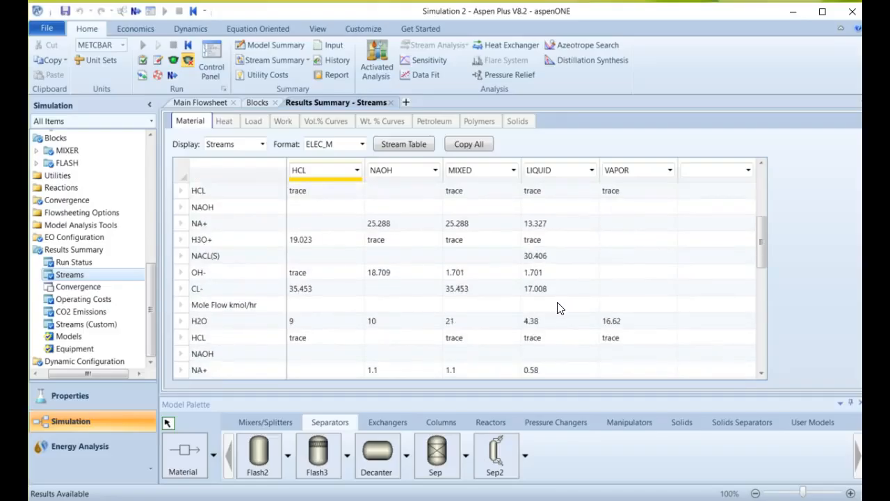
scroll(556, 308, "down", 1)
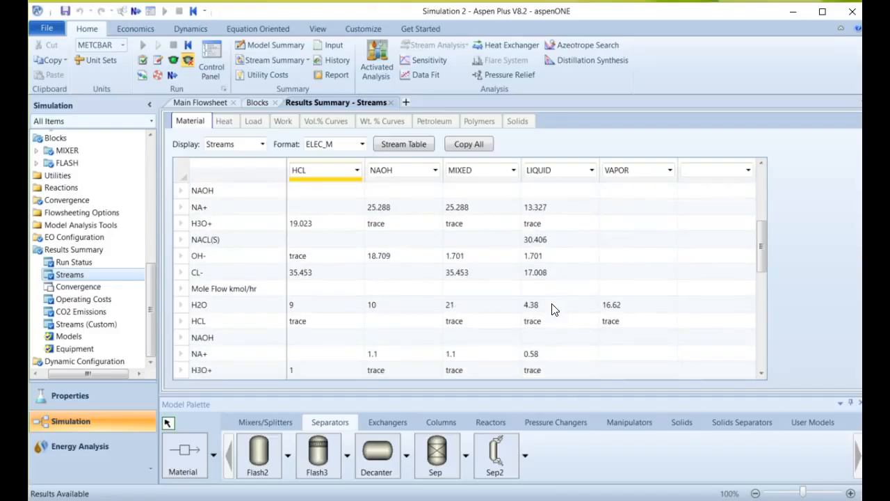
scroll(554, 309, "down", 3)
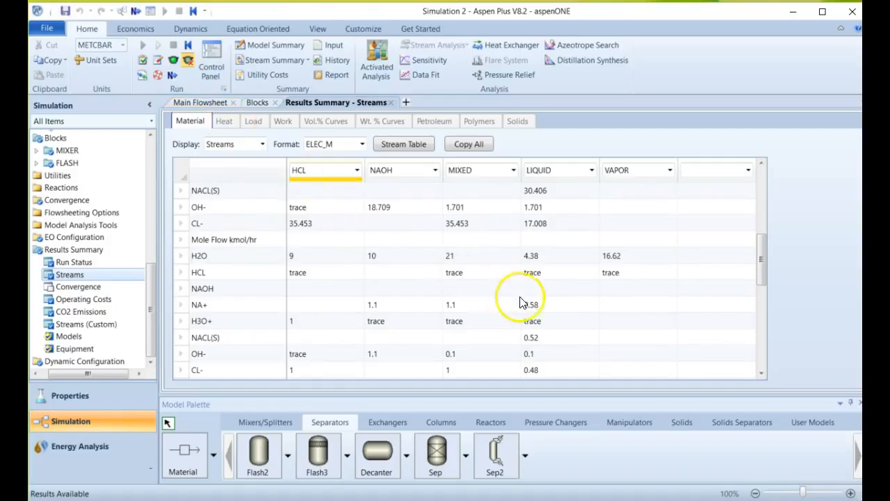
scroll(525, 303, "down", 12)
scroll(549, 310, "down", 4)
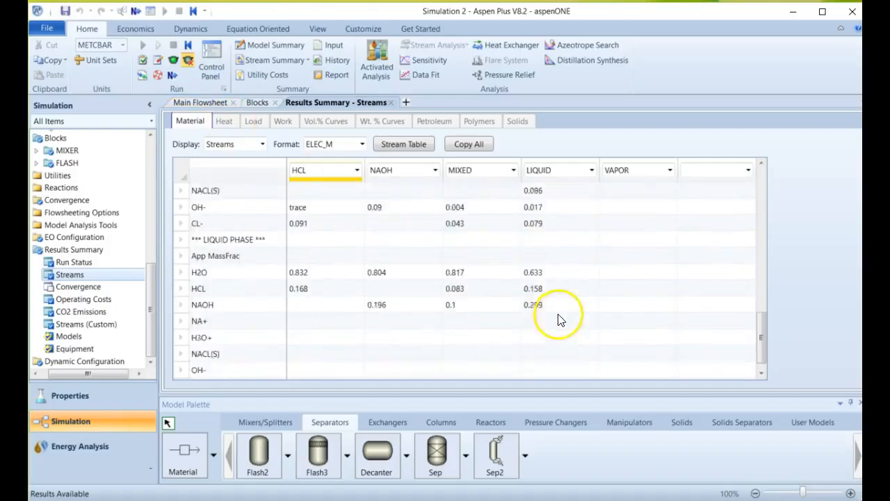
scroll(552, 310, "up", 10)
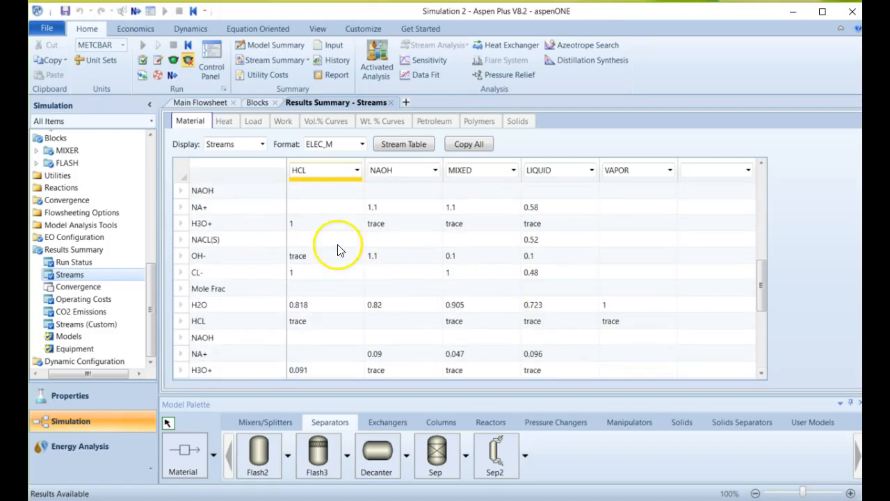
Add a second Mixer block downstream of FLASH on the main flowsheet and reconnect the LIQUID stream to its inlet.
left_click(188, 102)
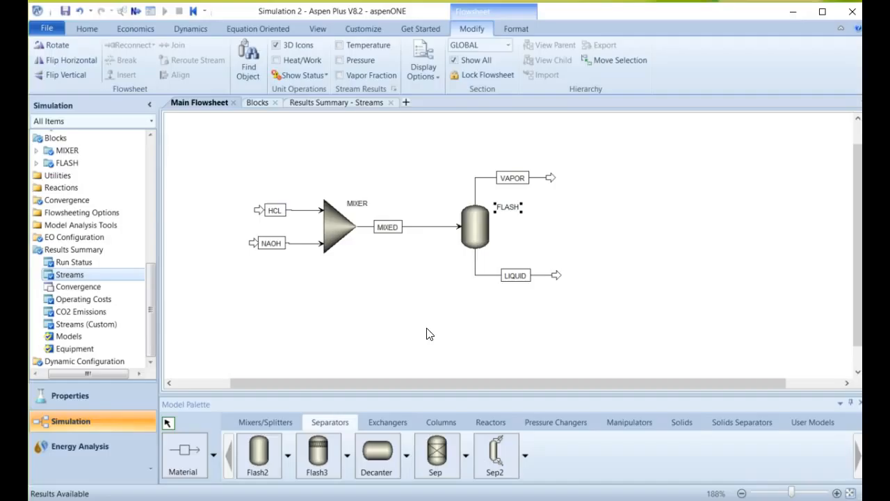
left_click(256, 422)
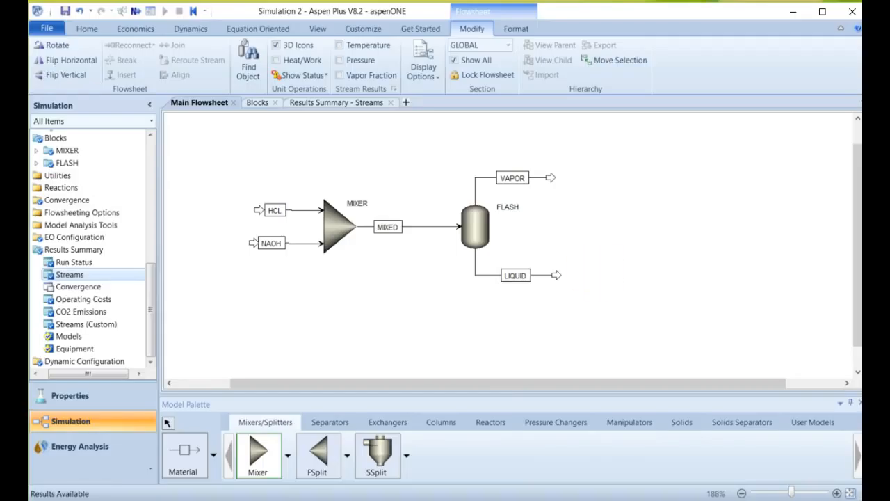
left_click(597, 282)
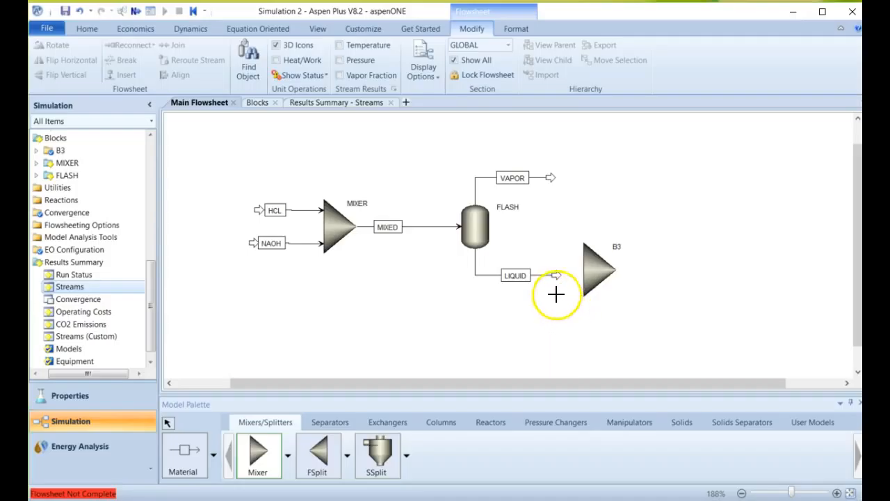
key("Escape")
left_click(561, 276)
left_click_drag(557, 278, 580, 258)
left_click(596, 290)
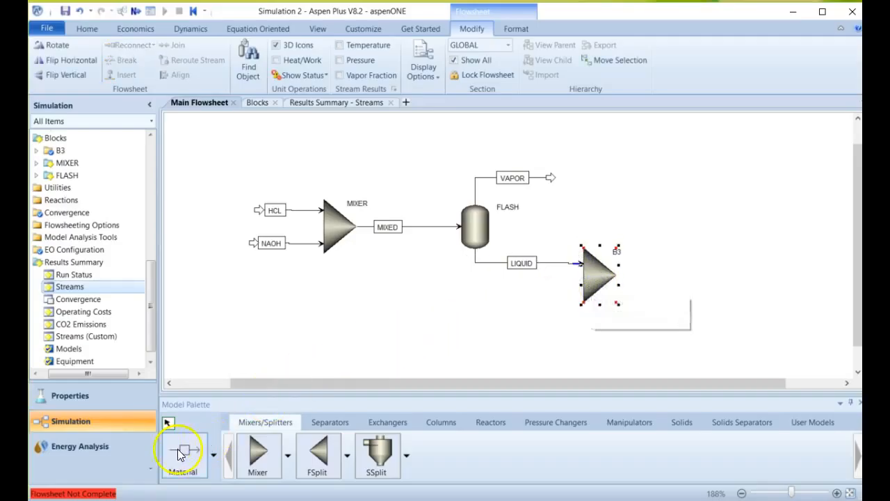
left_click(561, 291)
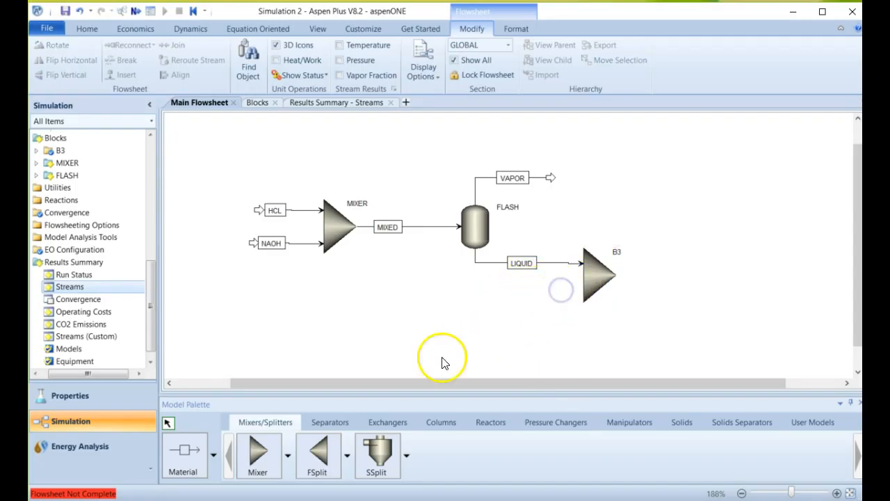
Draw a new material feed stream into mixer B3 and a material product stream out of it.
left_click(183, 452)
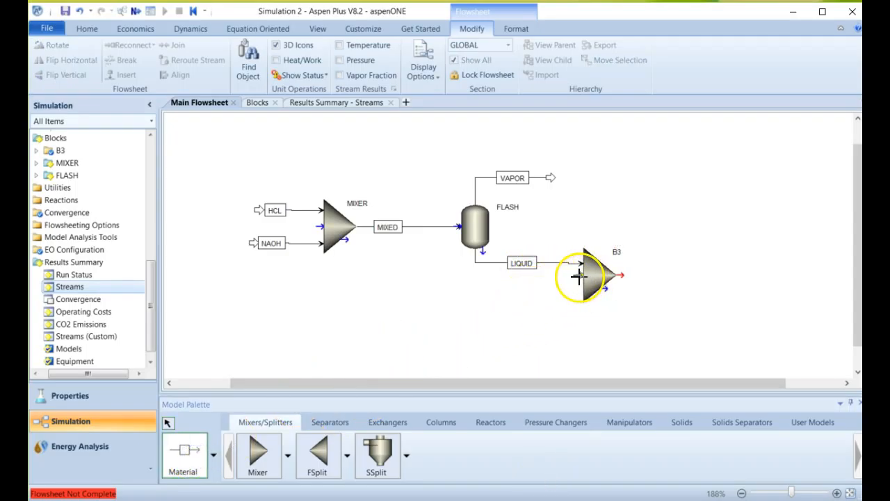
left_click_drag(578, 276, 576, 291)
left_click(470, 290)
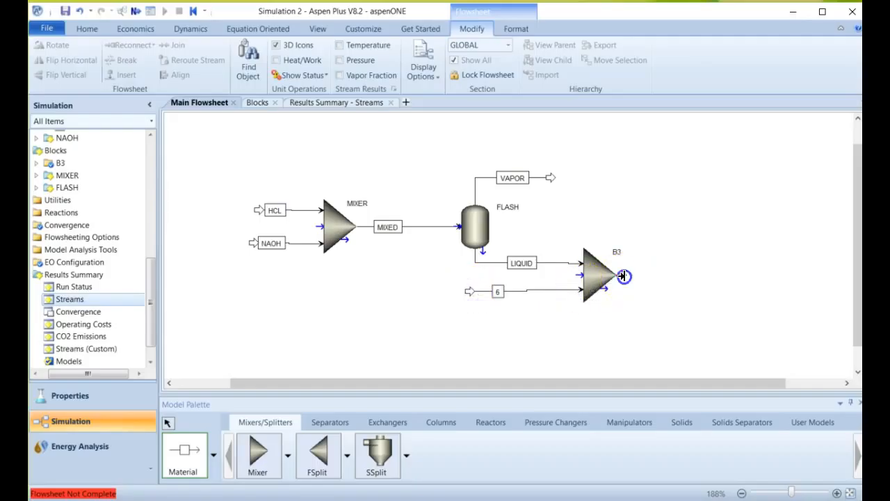
left_click(624, 276)
left_click(704, 274)
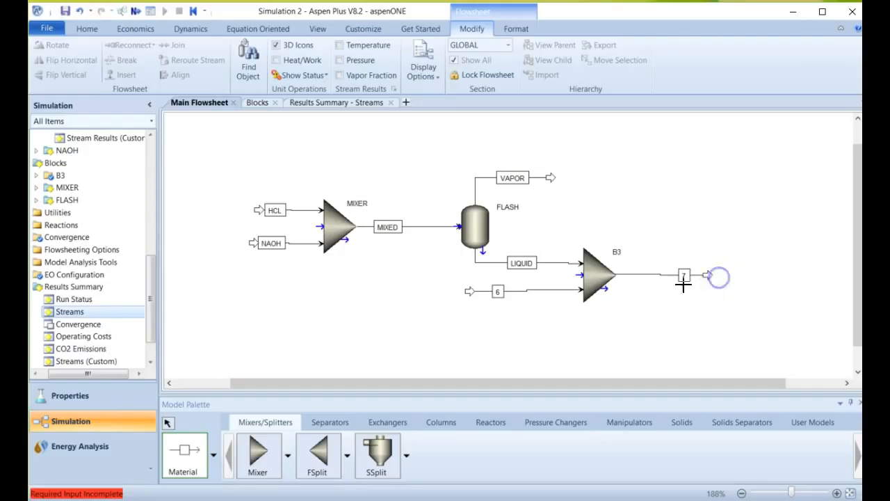
Rename mixer B3's product stream as DISOLVE and its new feed stream as WATER.
left_click(691, 276)
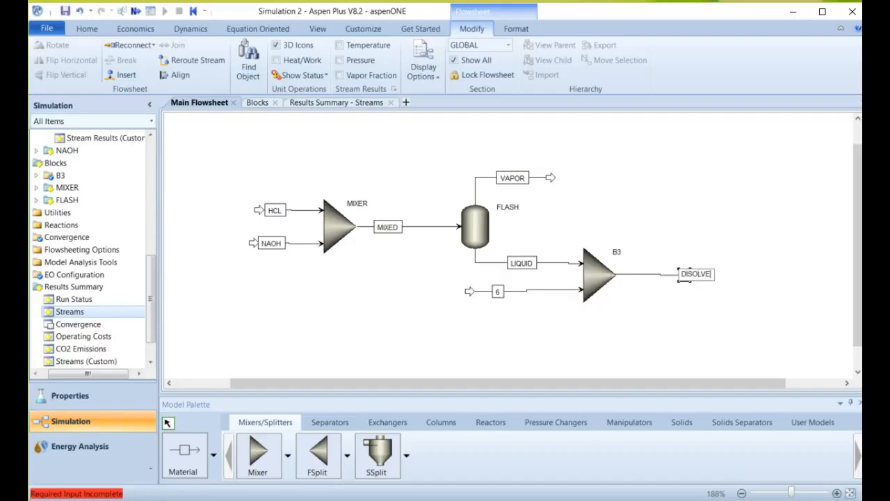
key("Return")
left_click(498, 291)
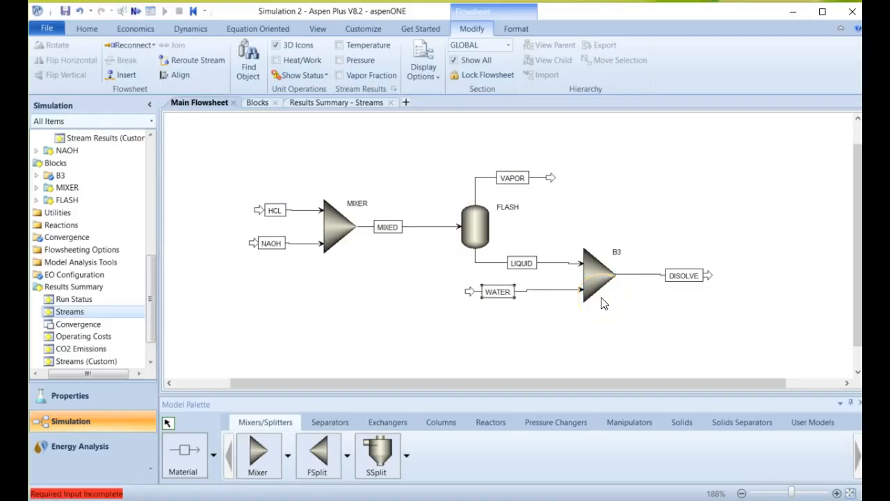
Open the WATER stream's input and set its temperature to 25 C and pressure to 1 bar.
left_click_drag(149, 288, 149, 219)
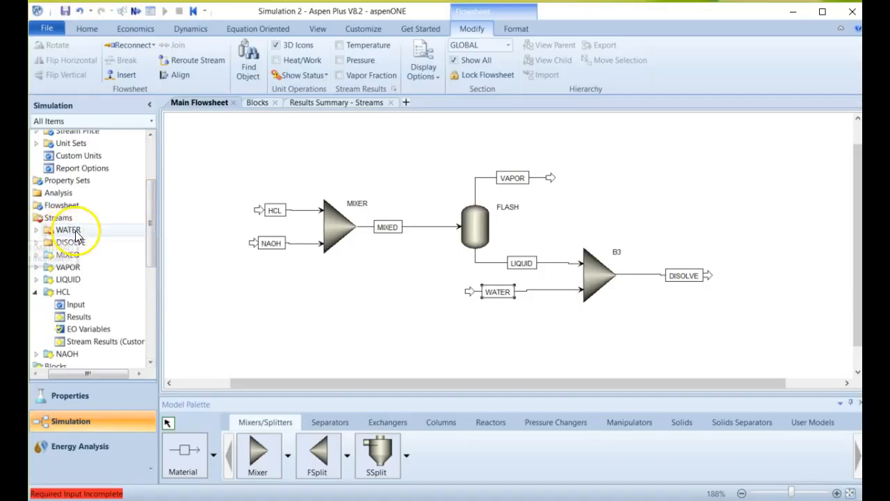
double_click(69, 229)
left_click(316, 197)
type("25")
key("Tab")
key("Tab")
type("1")
key("Tab")
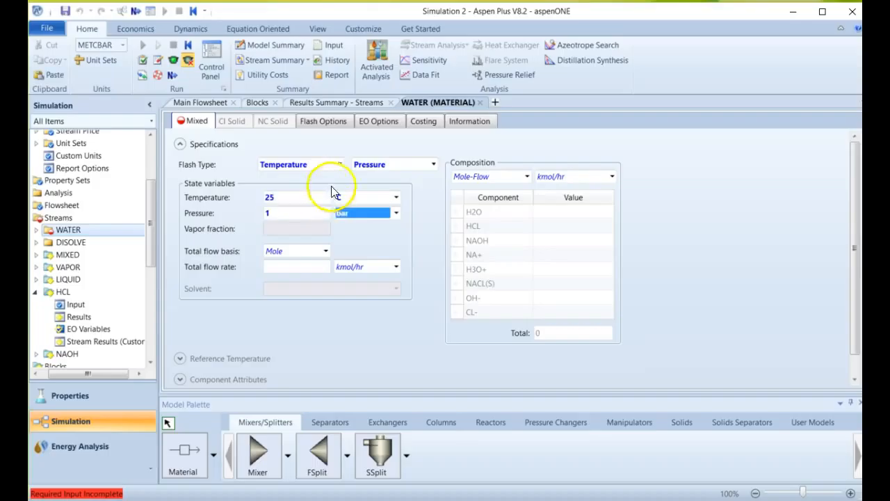
key("Tab")
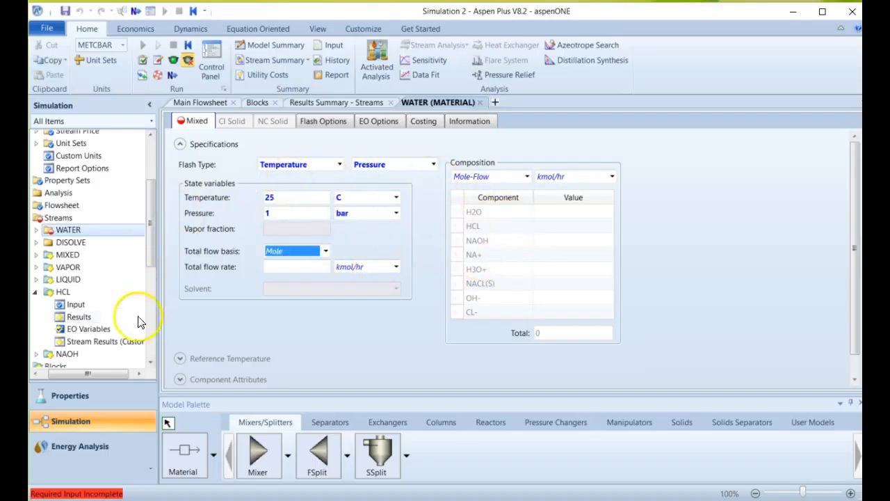
Specify the WATER stream's composition as an H2O mole fraction of 1 with a total flow of 1 kmol/hr.
left_click(151, 330)
mouse_move(149, 326)
left_mouse_down()
mouse_move(145, 285)
mouse_move(135, 324)
left_mouse_up()
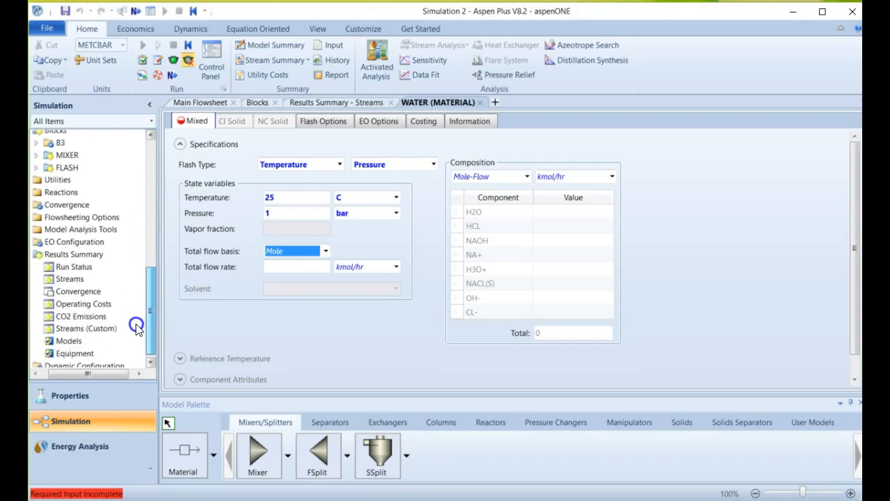
left_click(525, 176)
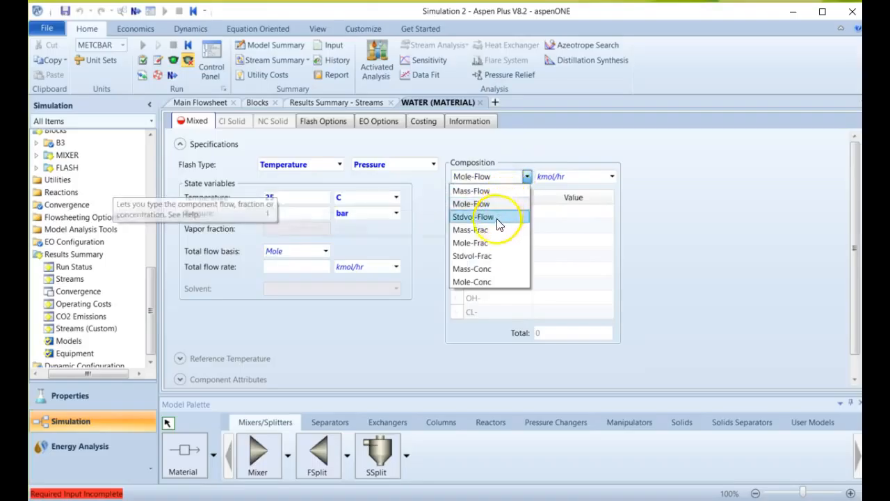
left_click(507, 243)
left_click(593, 212)
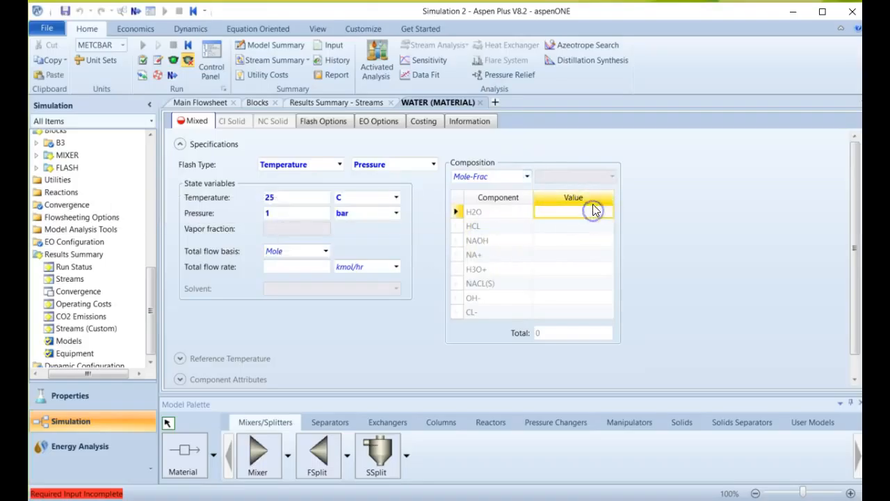
left_click(686, 211)
left_click(309, 265)
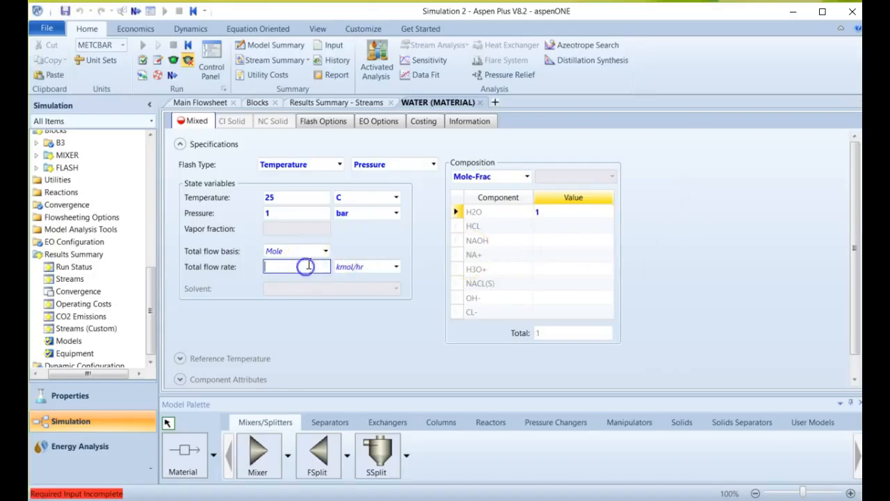
left_click(344, 338)
left_click_drag(152, 320, 148, 363)
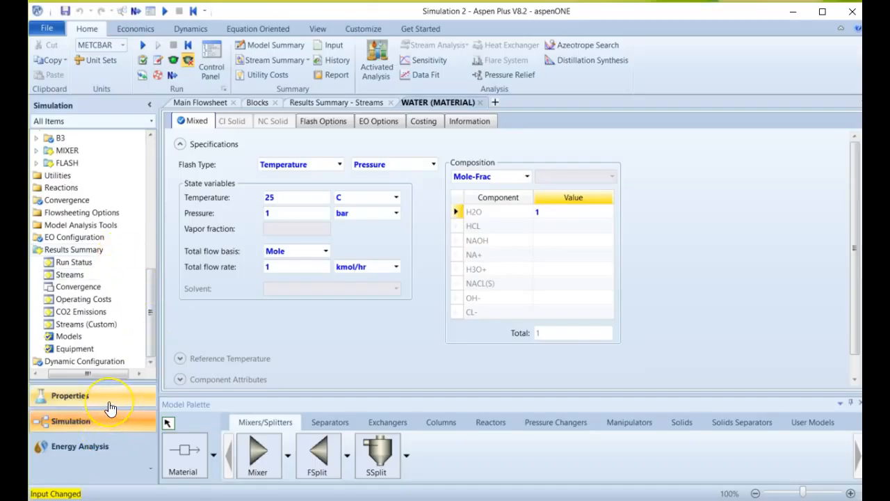
scroll(119, 255, "up", 9)
scroll(117, 250, "down", 1)
scroll(116, 240, "down", 7)
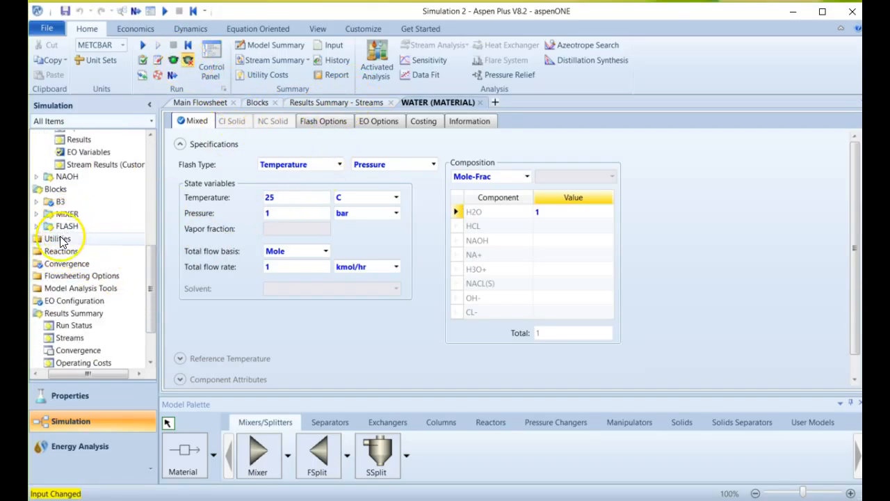
scroll(66, 278, "down", 2)
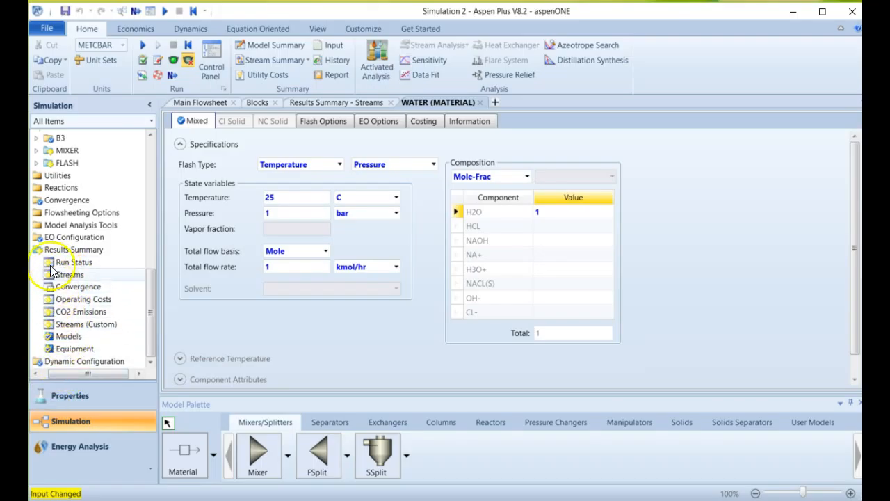
left_click(335, 103)
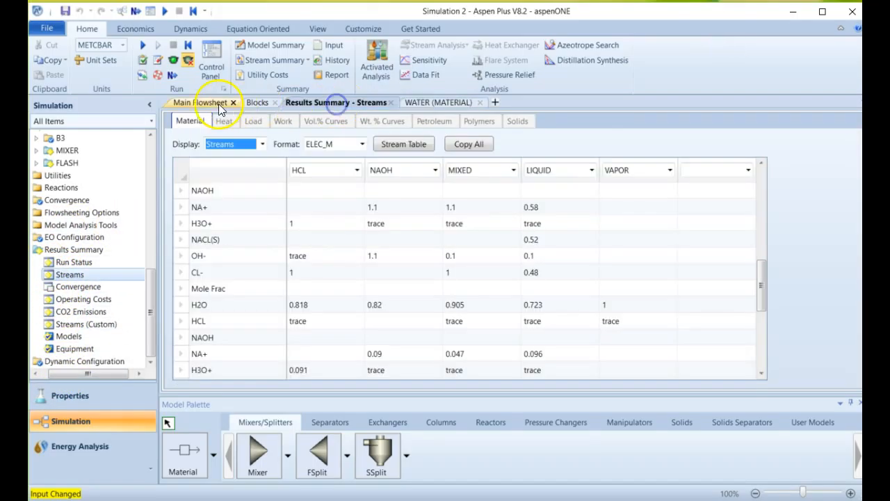
Return to the main flowsheet and shift the DISOLVE and WATER stream labels along their lines closer to mixer B3.
left_click(213, 102)
left_click(665, 276)
left_click(504, 292)
left_click_drag(526, 291, 532, 313)
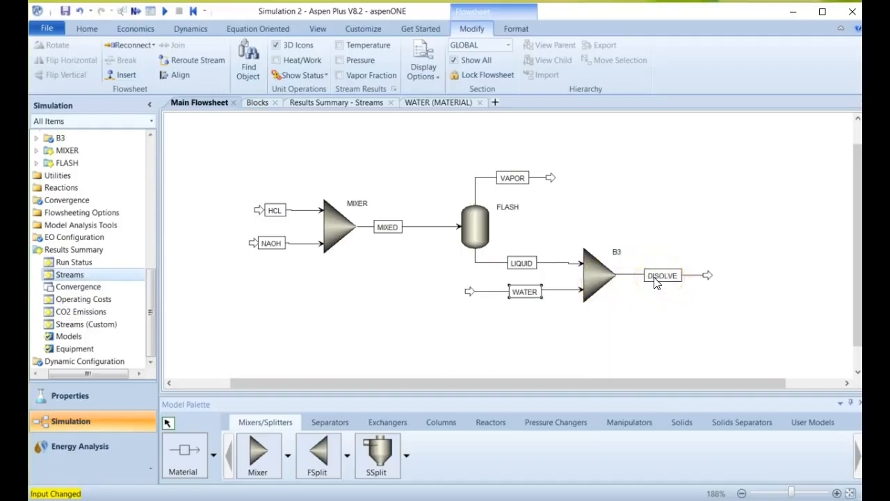
Run the simulation with the added water mixer and display the Run-Status results form.
left_click(167, 11)
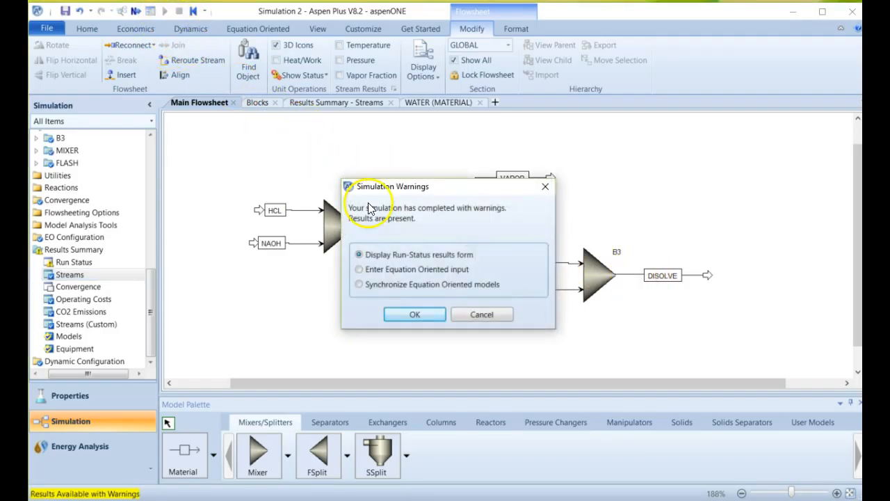
left_click(415, 314)
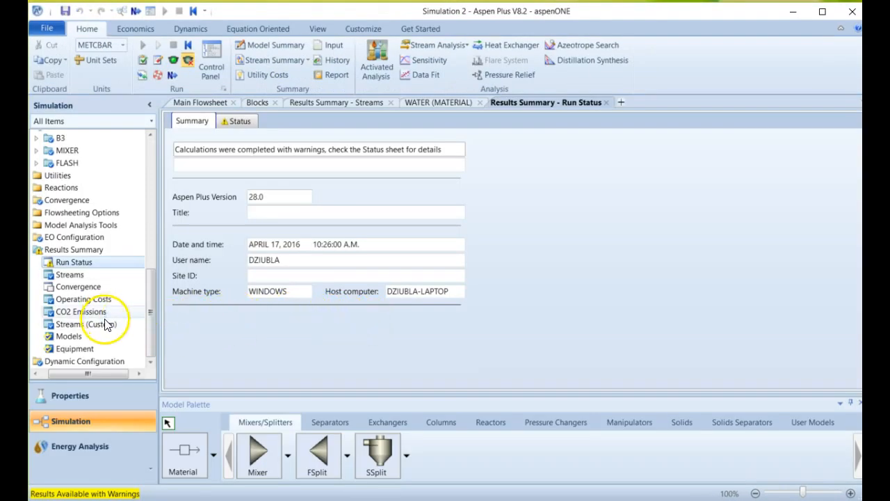
Open the results summary for all streams and add DISOLVE as the sixth stream column to check its composition.
left_click(69, 277)
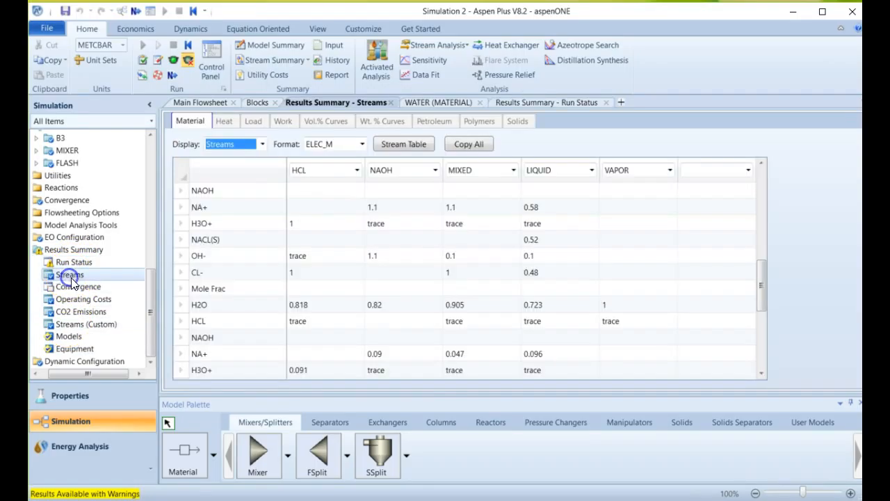
scroll(574, 320, "down", 4)
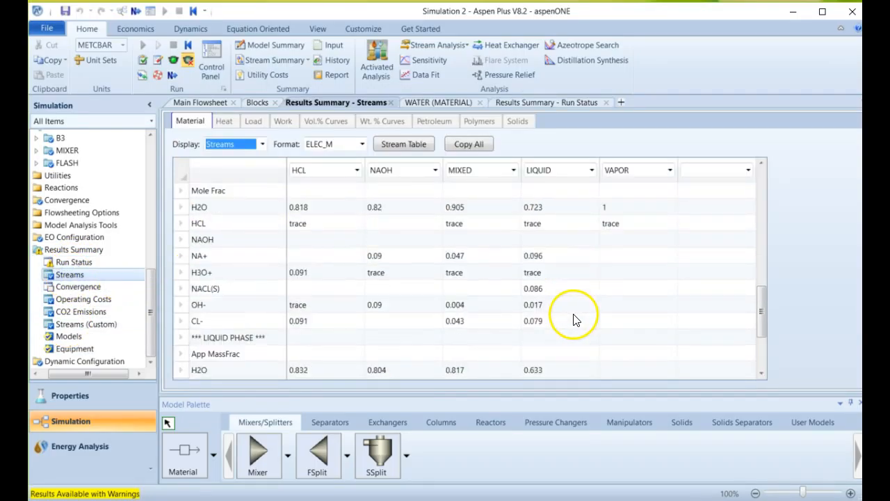
left_click(746, 171)
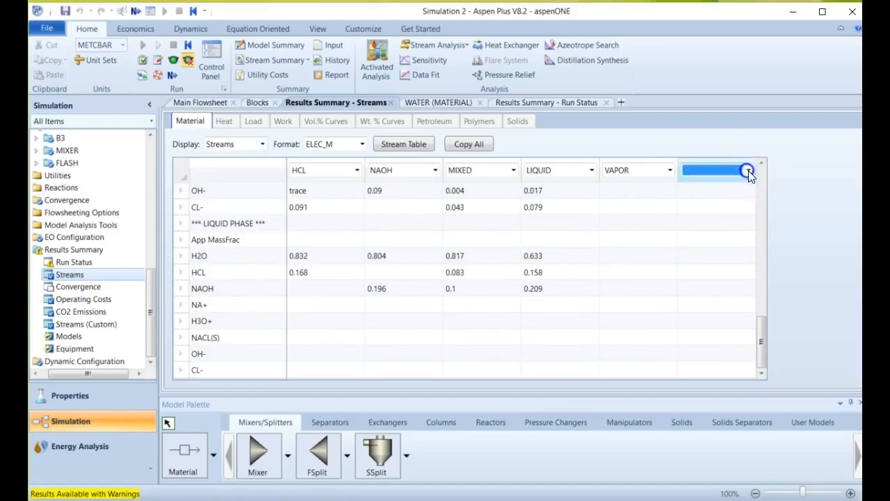
left_click(733, 185)
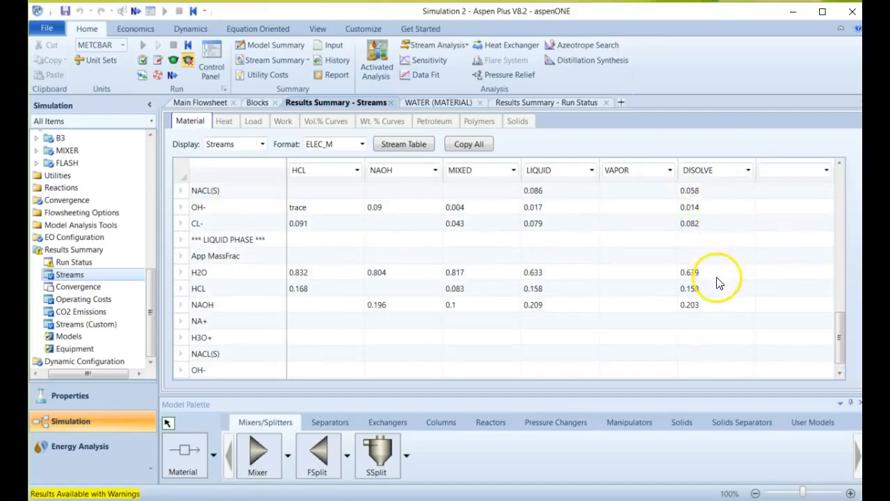
scroll(720, 280, "up", 1)
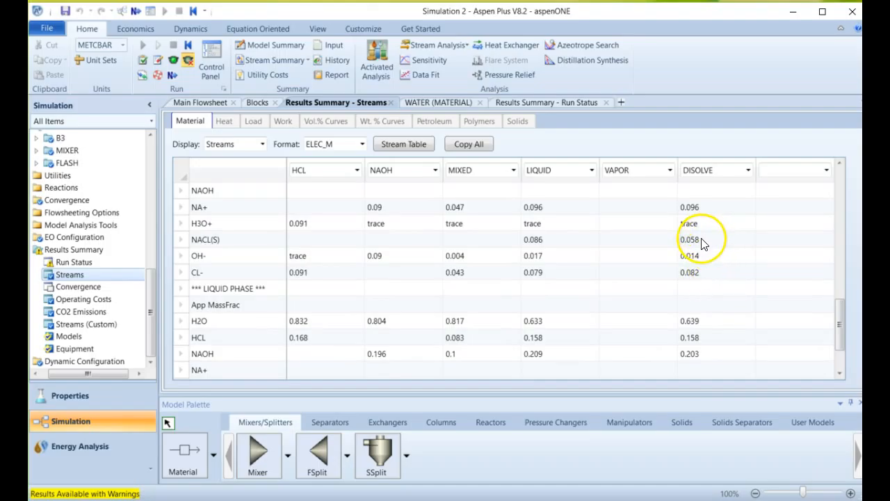
Review the mole fractions, mole flows and mass flows of the DISOLVE stream, comparing its NACL(S) with the LIQUID stream.
scroll(702, 248, "up", 2)
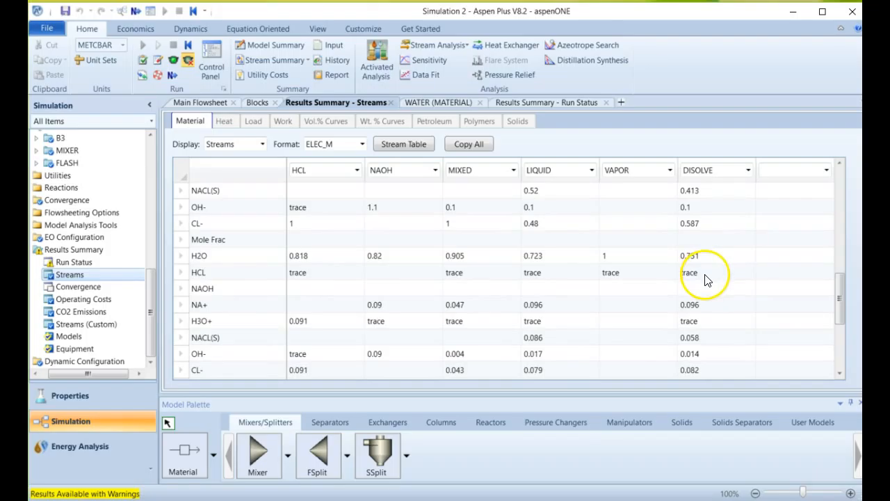
scroll(705, 278, "up", 2)
scroll(566, 292, "up", 1)
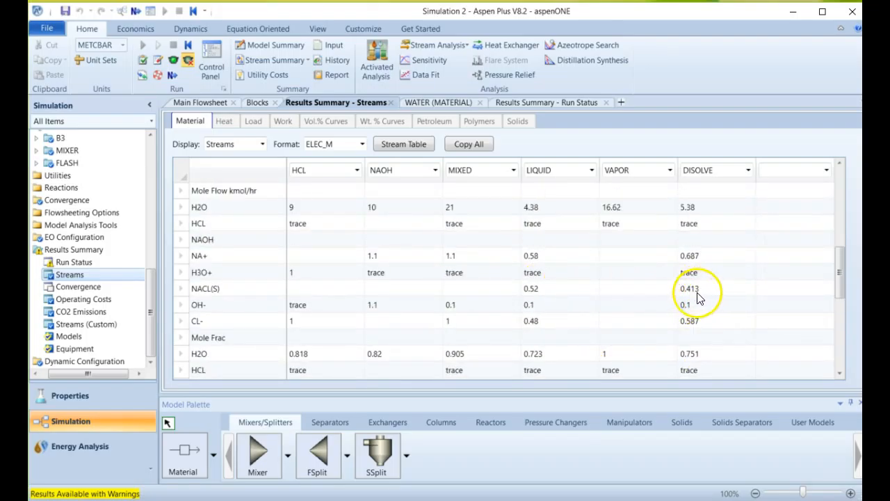
scroll(705, 298, "up", 3)
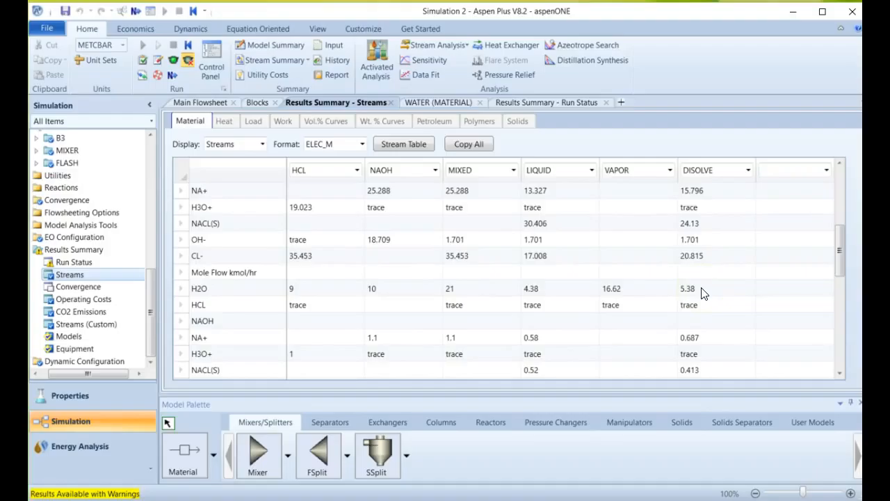
scroll(702, 292, "up", 3)
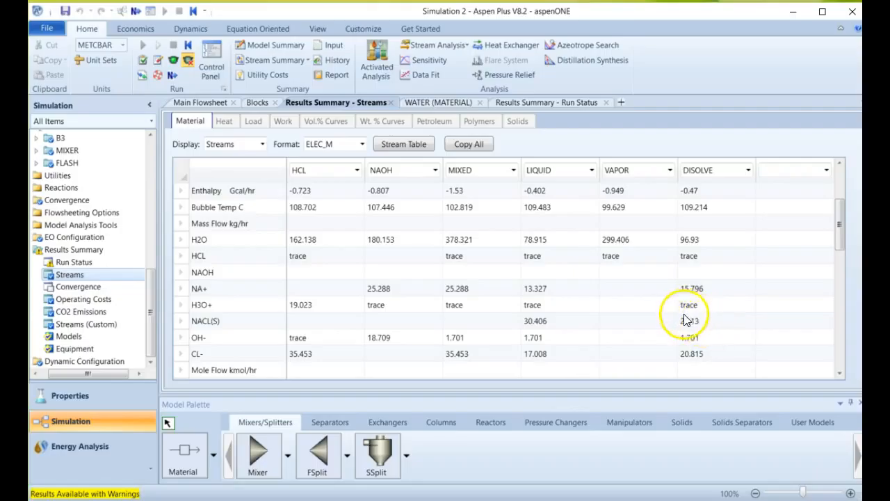
Reopen the WATER stream's input specifications and set its total flow rate to 5 kmol/hr.
left_click(218, 101)
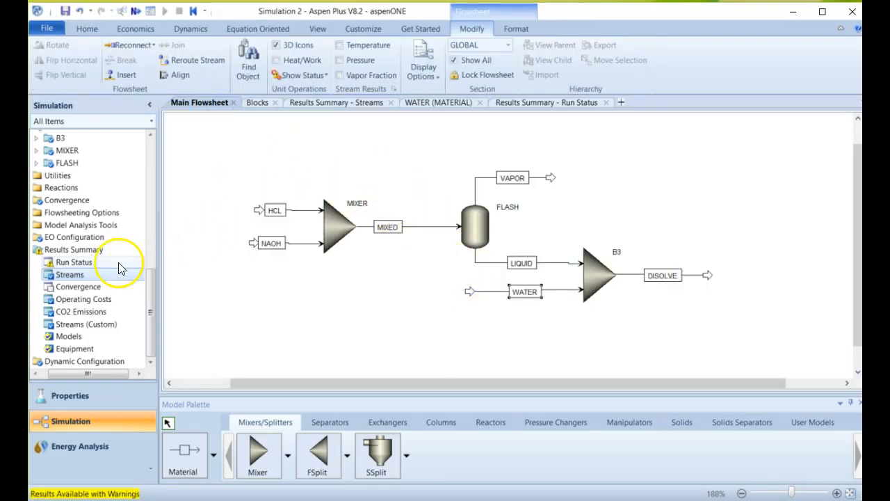
left_click(154, 160)
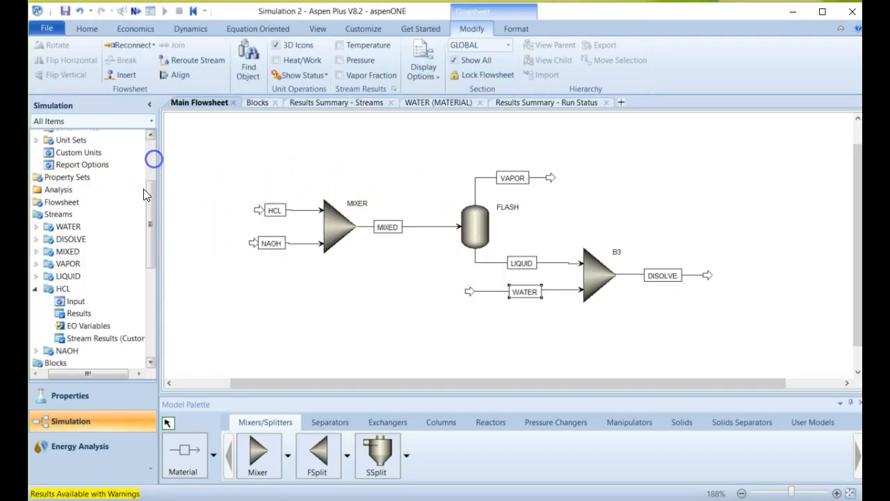
double_click(70, 226)
left_click(272, 268)
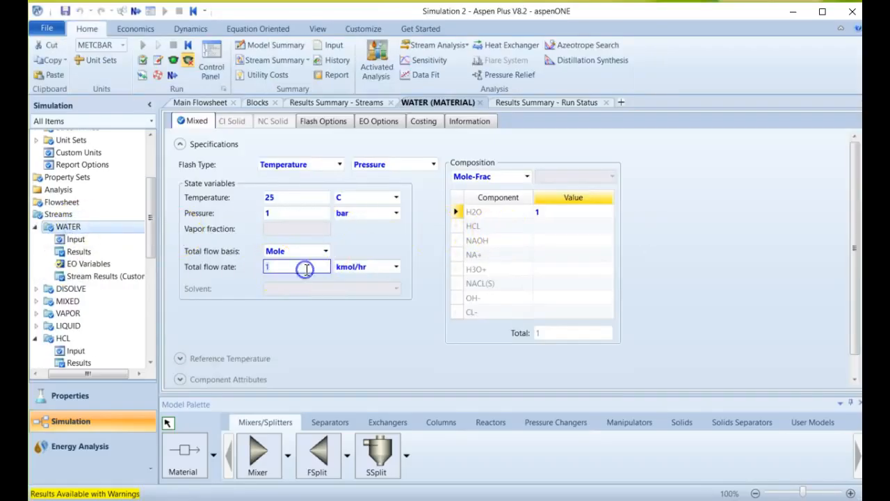
left_click(331, 367)
Rerun the simulation with the new water flow and open the results summary for all streams to check NACL(S) in DISOLVE.
left_click(143, 43)
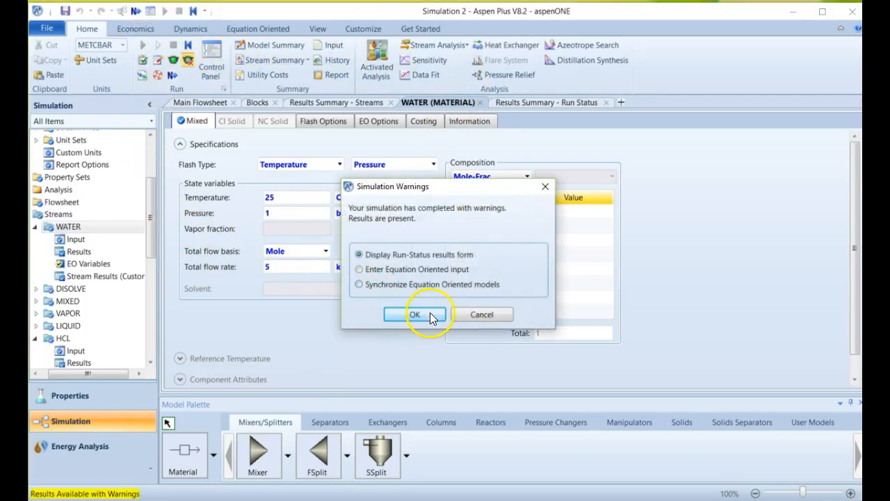
left_click(414, 314)
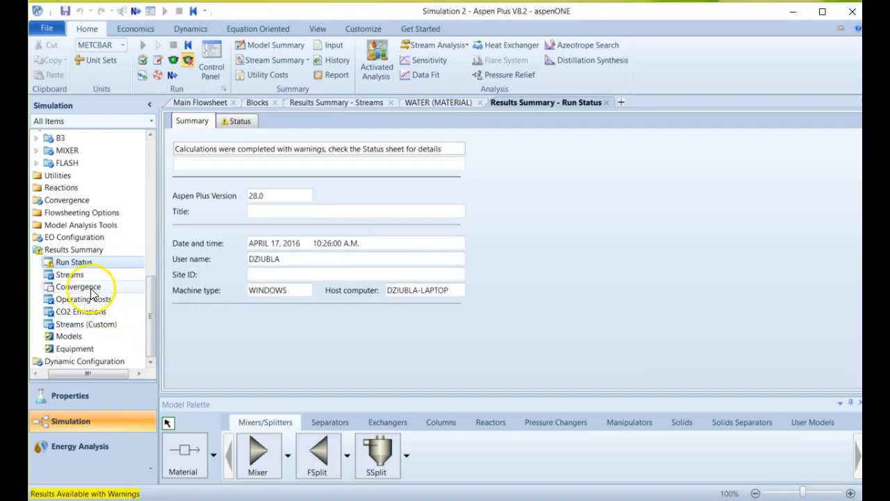
left_click(59, 277)
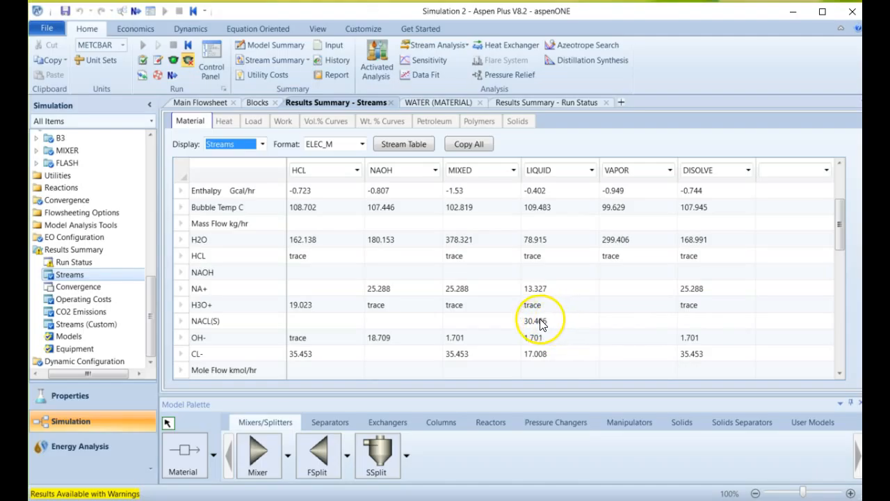
Revisit the main flowsheet and examine the Run Status messages for the physical property system warnings about the ELECNRTL model.
left_click(200, 102)
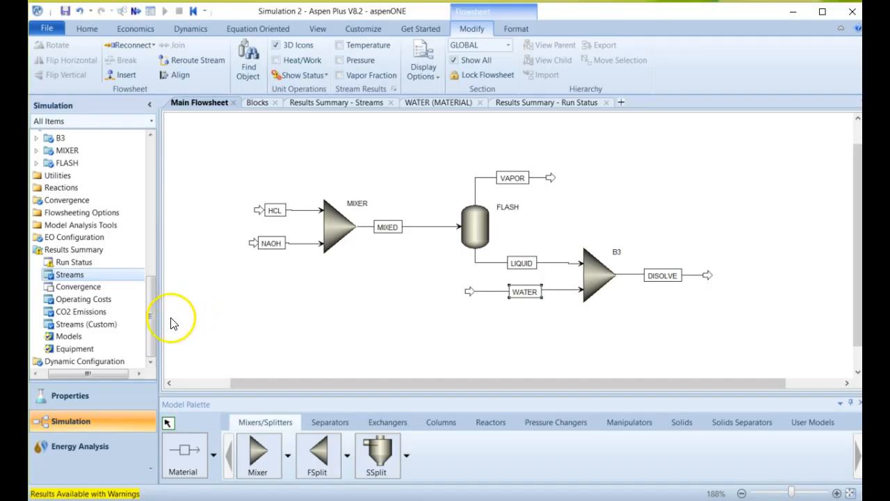
left_click(67, 261)
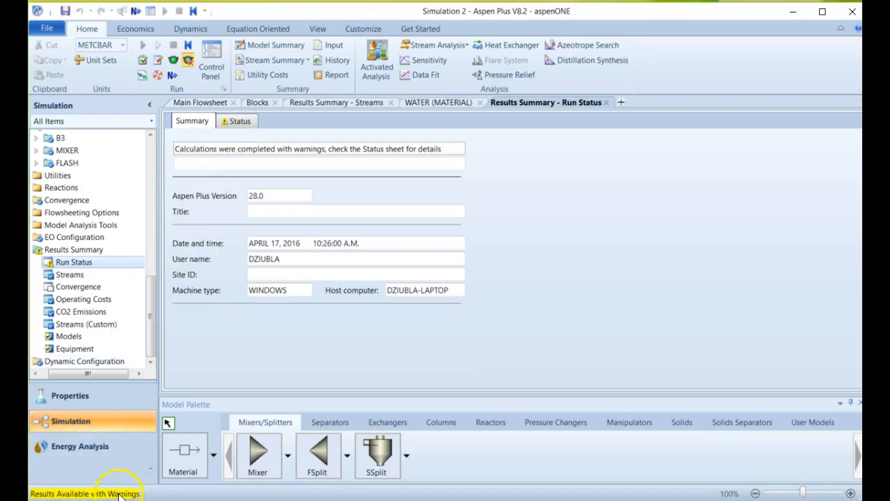
left_click(237, 121)
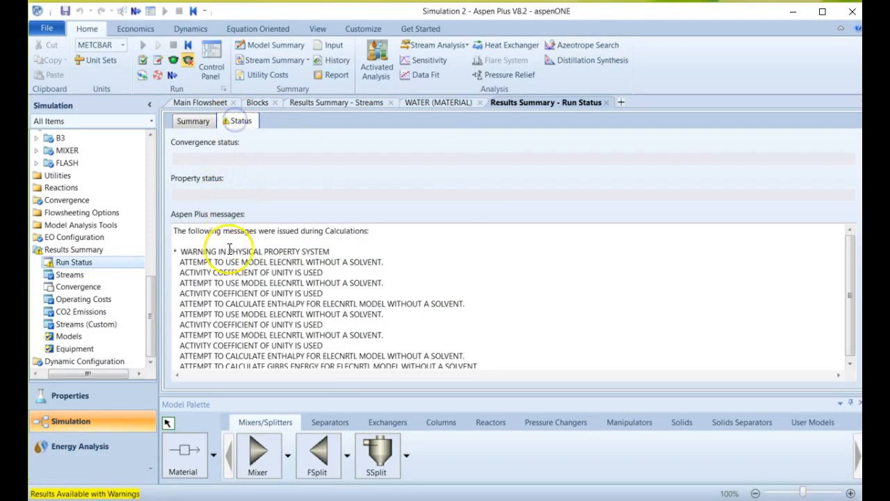
left_click_drag(226, 245, 267, 314)
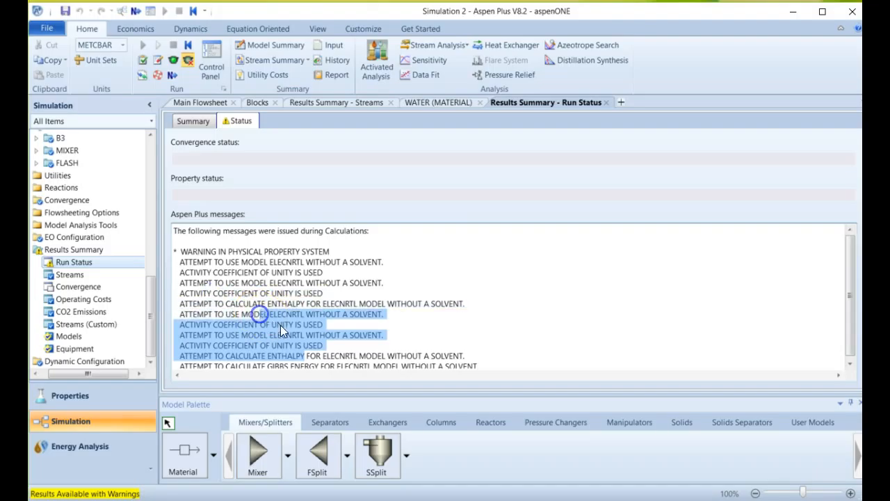
left_click_drag(487, 361, 306, 369)
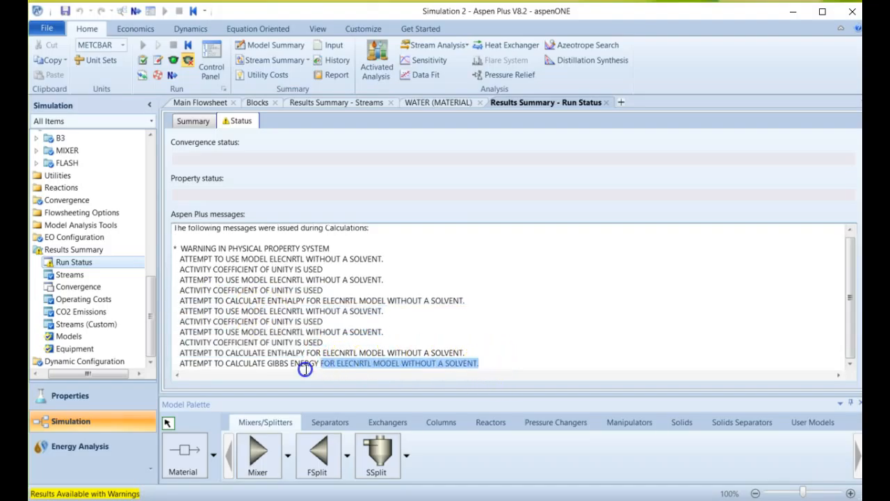
left_click(231, 363)
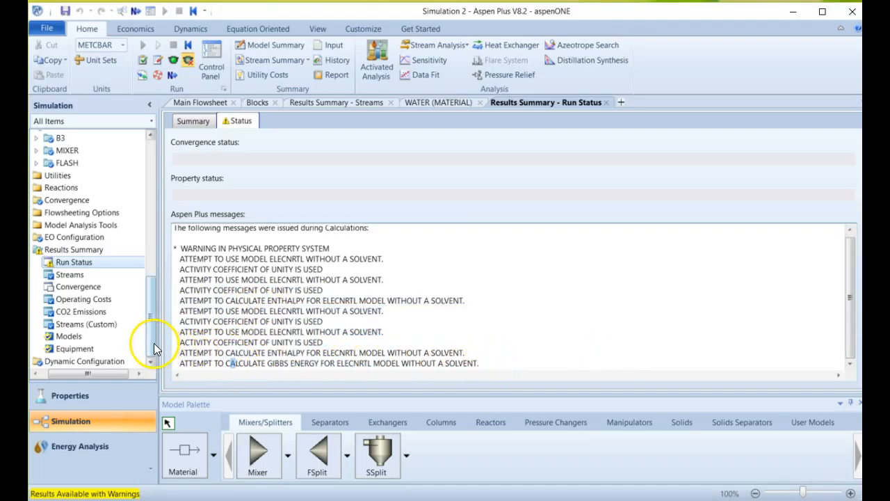
left_click_drag(254, 290, 285, 332)
left_click_drag(372, 363, 256, 332)
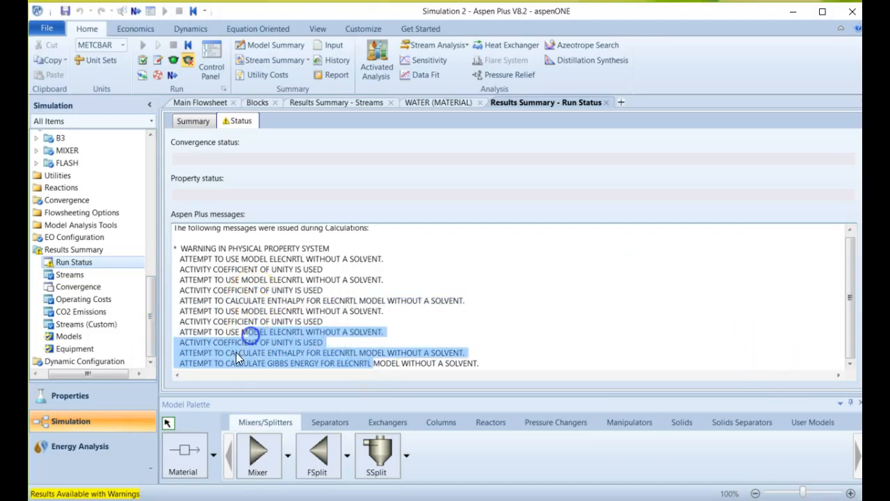
left_click(236, 352)
left_click_drag(190, 343, 485, 362)
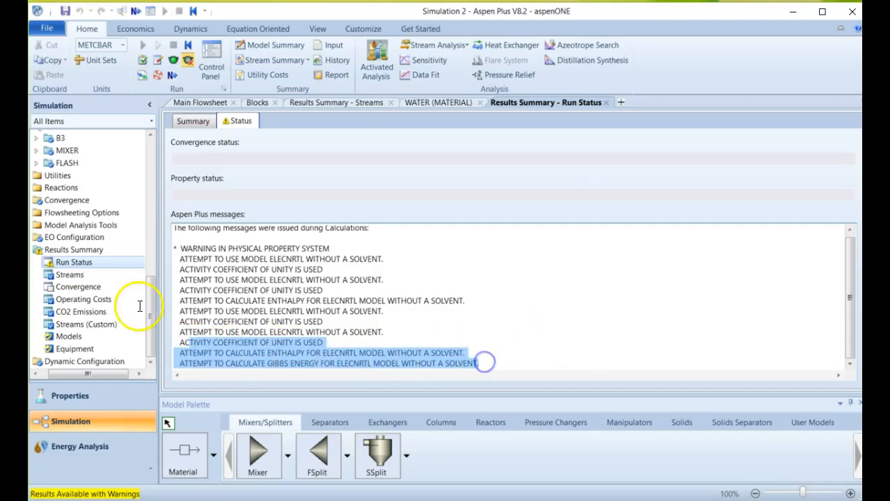
Open the WATER stream's results and input forms to review its specifications.
left_click_drag(147, 310, 147, 242)
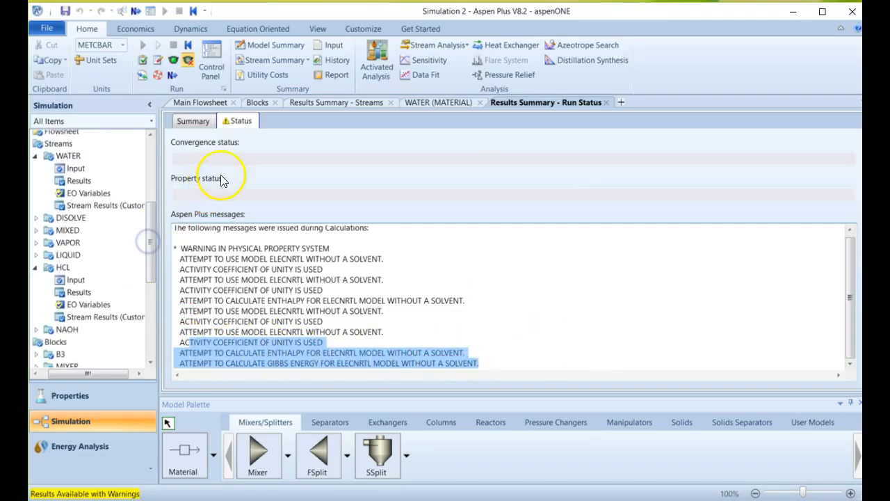
left_click(192, 121)
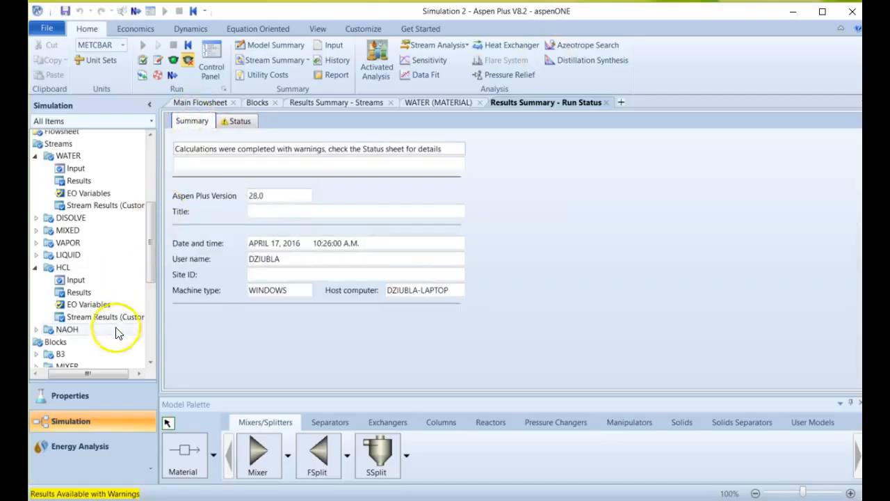
left_click(72, 183)
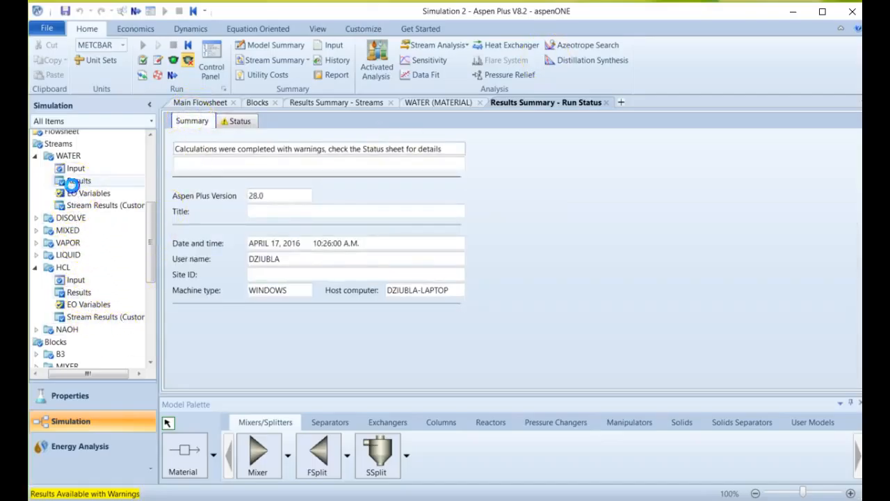
left_click(72, 169)
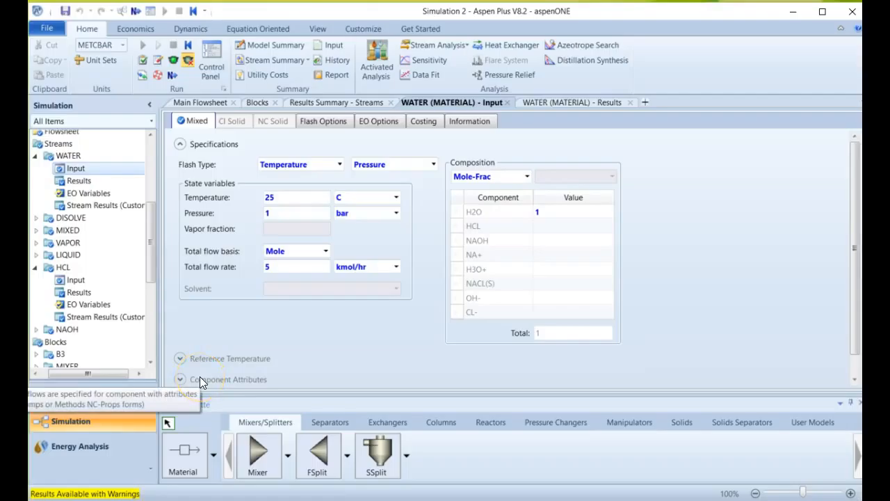
Review the overall results summary and the main flowsheet, and return to the results for all streams.
left_click(150, 338)
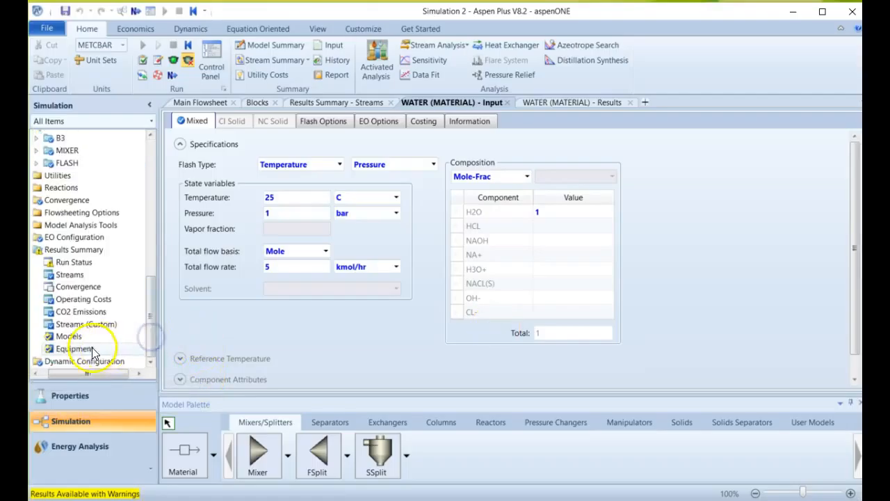
left_click(67, 266)
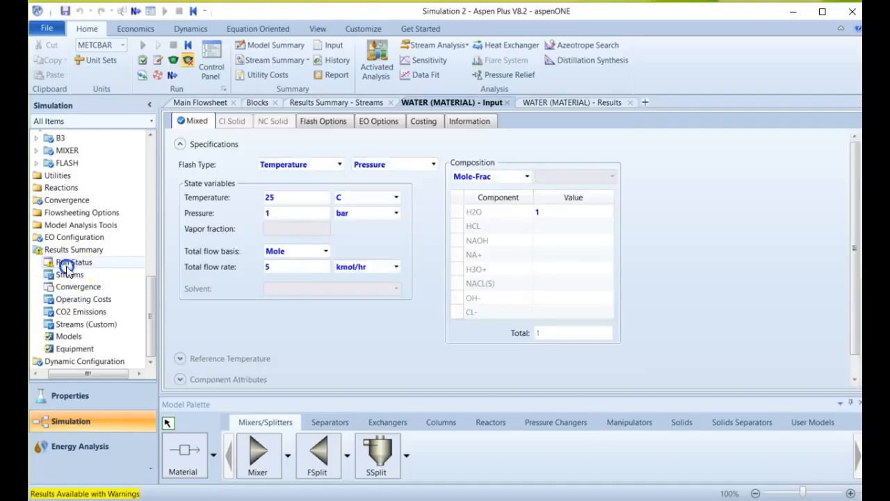
left_click(70, 251)
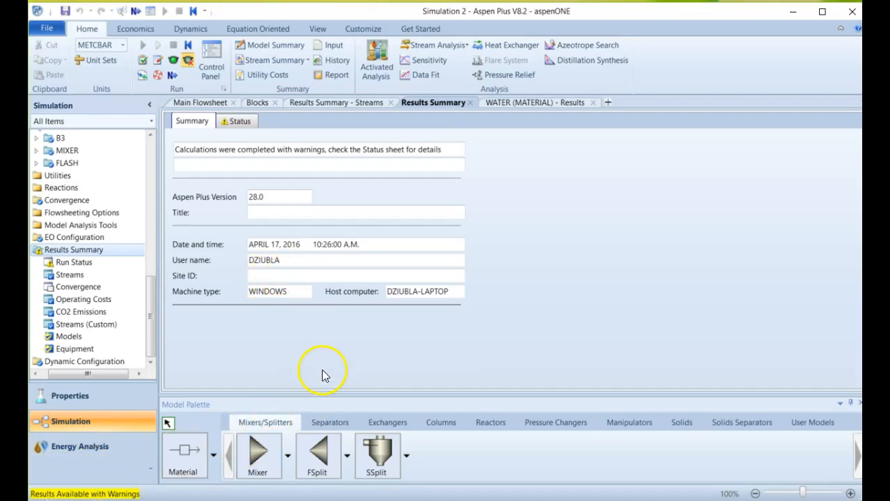
left_click(189, 104)
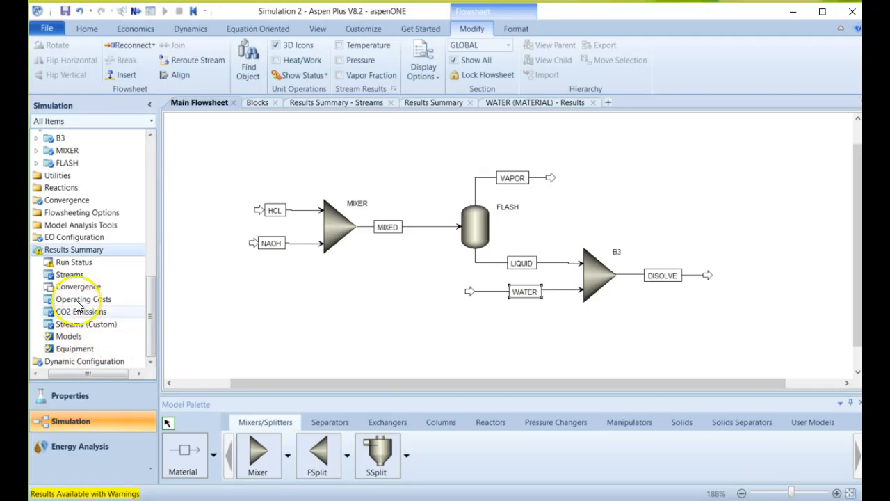
left_click(69, 275)
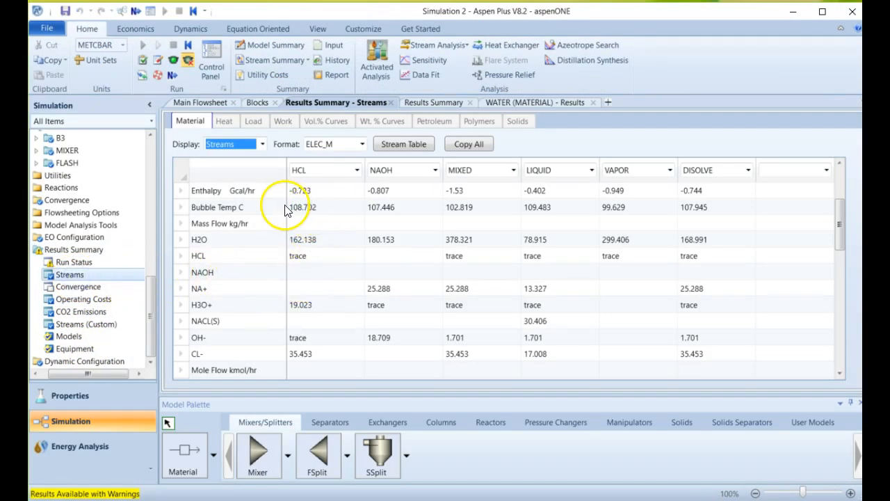